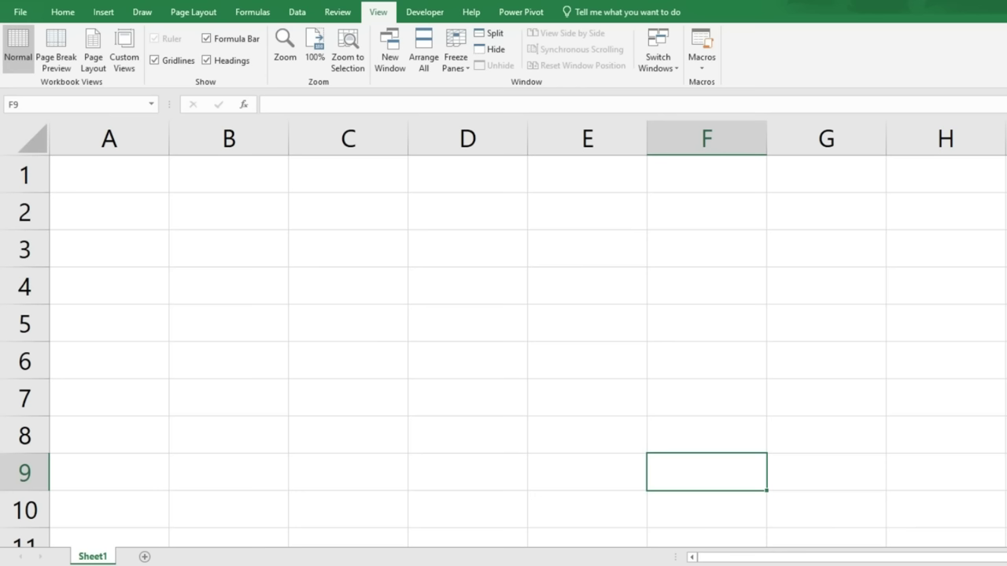
# Step: Open the 'Data for practice' student records workbook from the Recent list
pyautogui.click(22, 14)
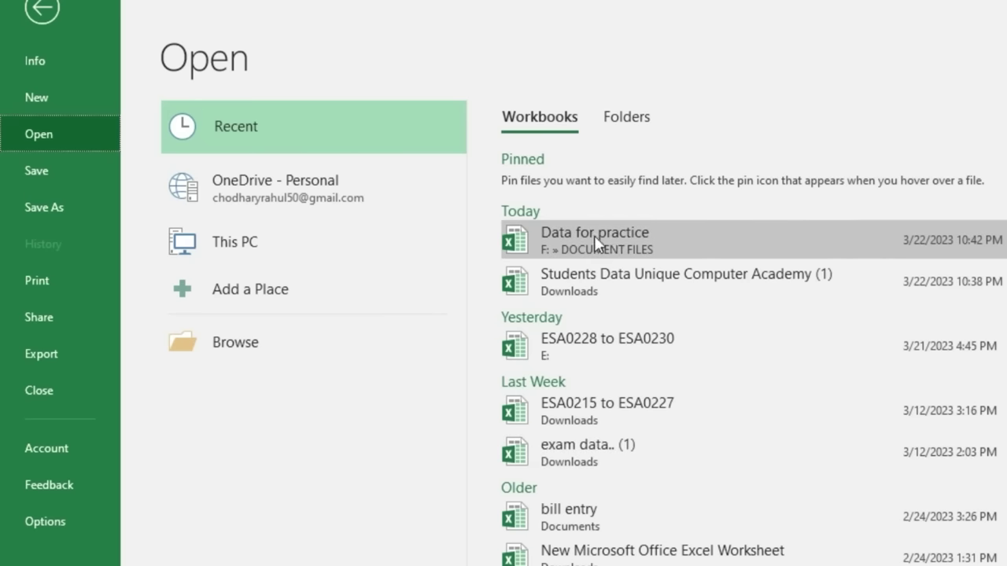
pyautogui.click(622, 414)
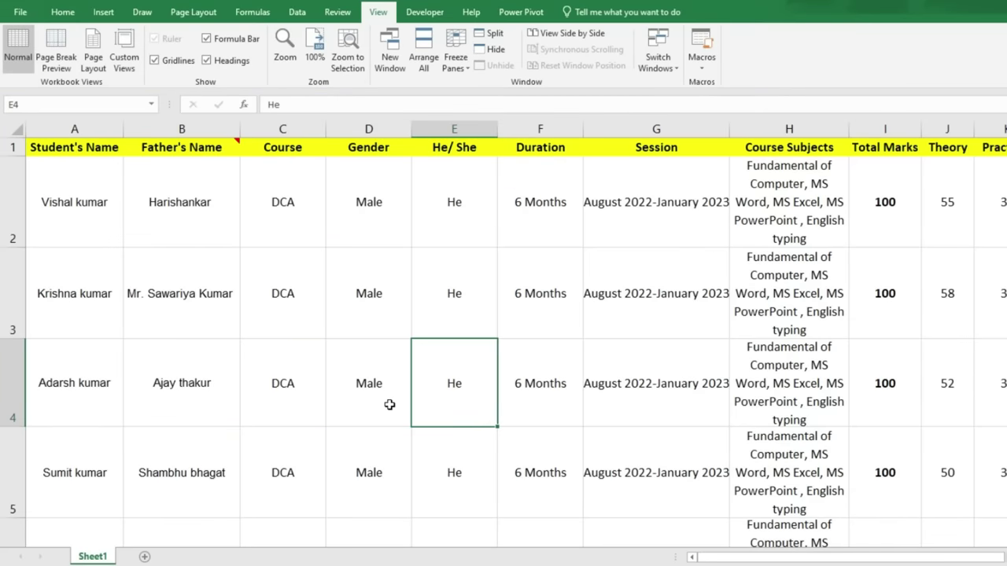
pyautogui.scroll(-3, 425, 411)
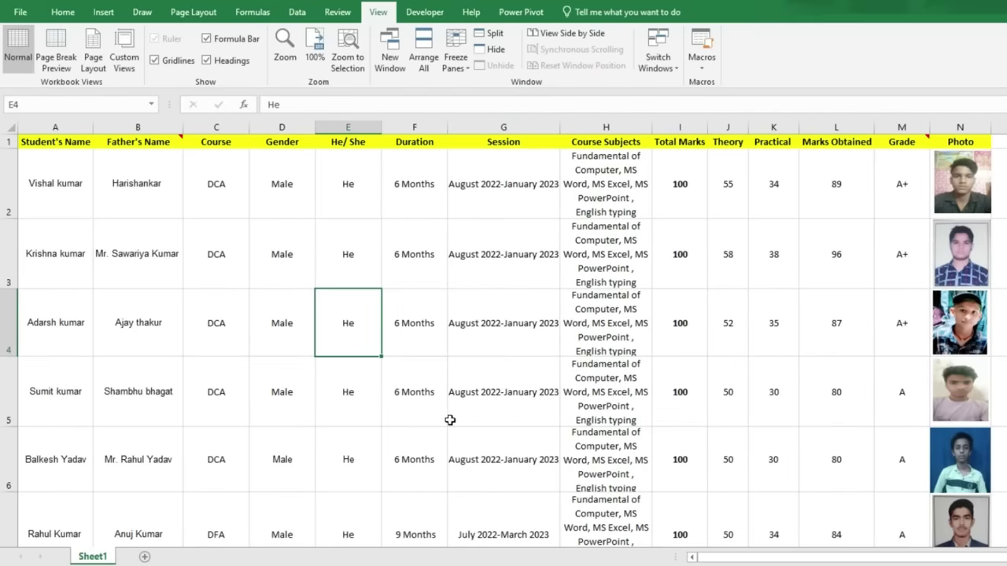
pyautogui.scroll(-1, 450, 420)
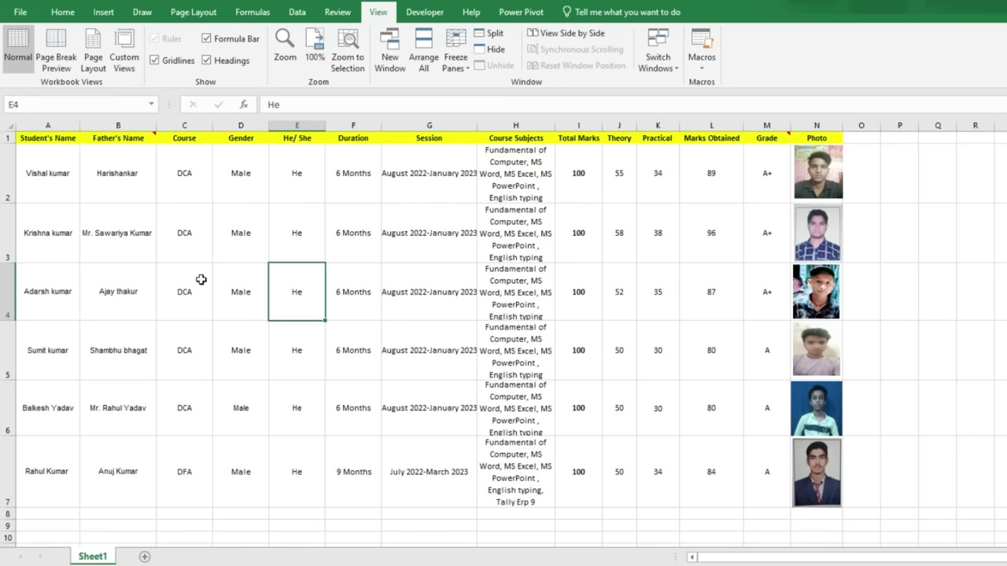
# Step: Select the student details block, then the Session-to-Marks block, then the whole sheet
pyautogui.keyDown('ctrl'); pyautogui.scroll(1, 233, 292); pyautogui.keyUp('ctrl')
pyautogui.keyDown('ctrl'); pyautogui.scroll(1, 234, 298); pyautogui.keyUp('ctrl')
pyautogui.keyDown('ctrl'); pyautogui.scroll(1, 268, 328); pyautogui.keyUp('ctrl')
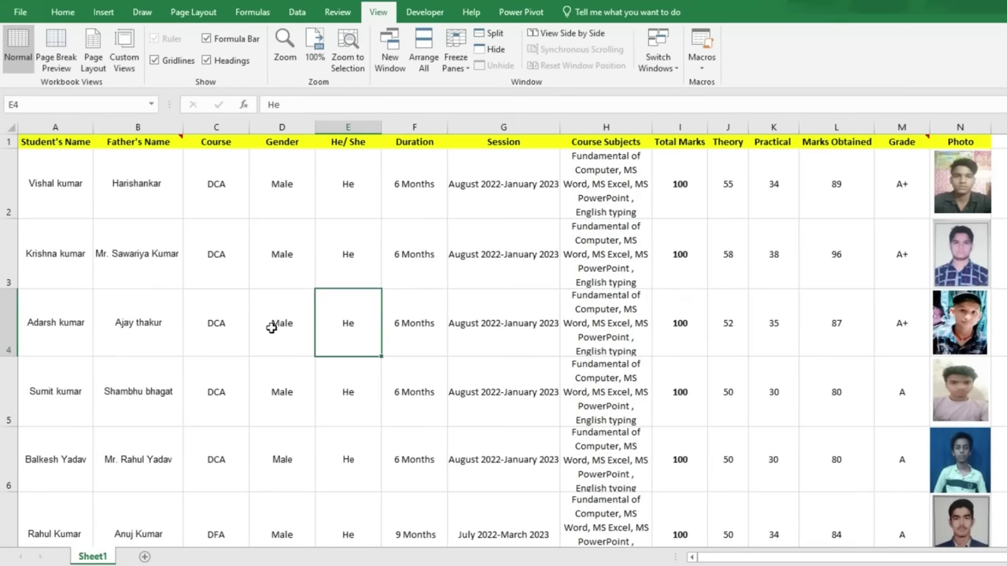
pyautogui.moveTo(52, 142); pyautogui.dragTo(415, 444)
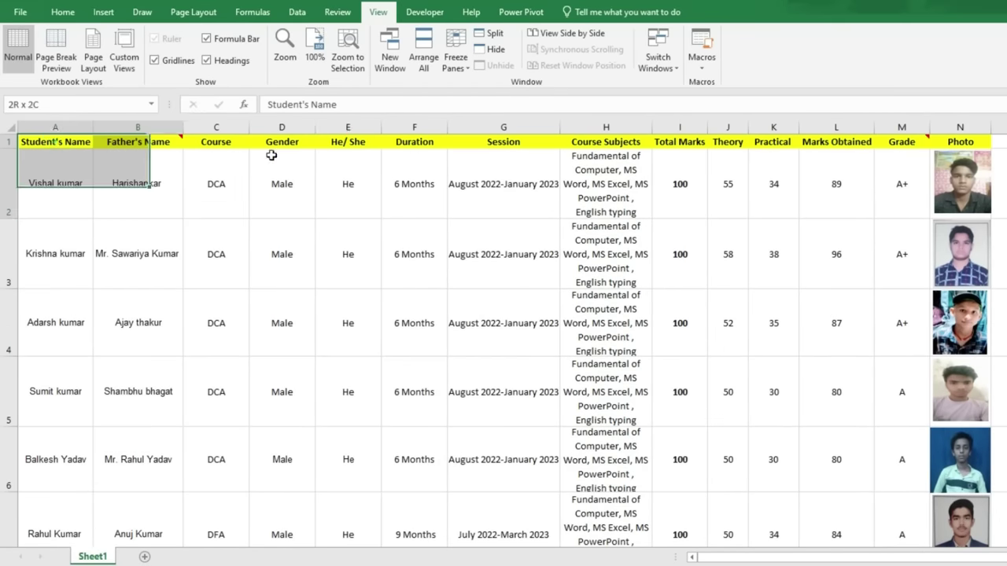
pyautogui.moveTo(509, 143)
pyautogui.mouseDown()
pyautogui.moveTo(861, 359)
pyautogui.moveTo(853, 362)
pyautogui.mouseUp()
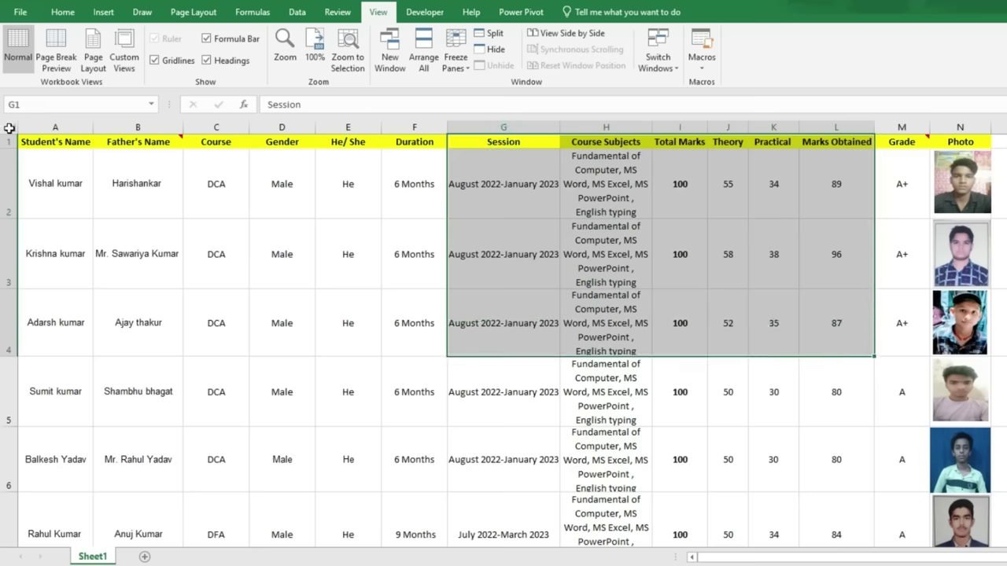
pyautogui.click(9, 128)
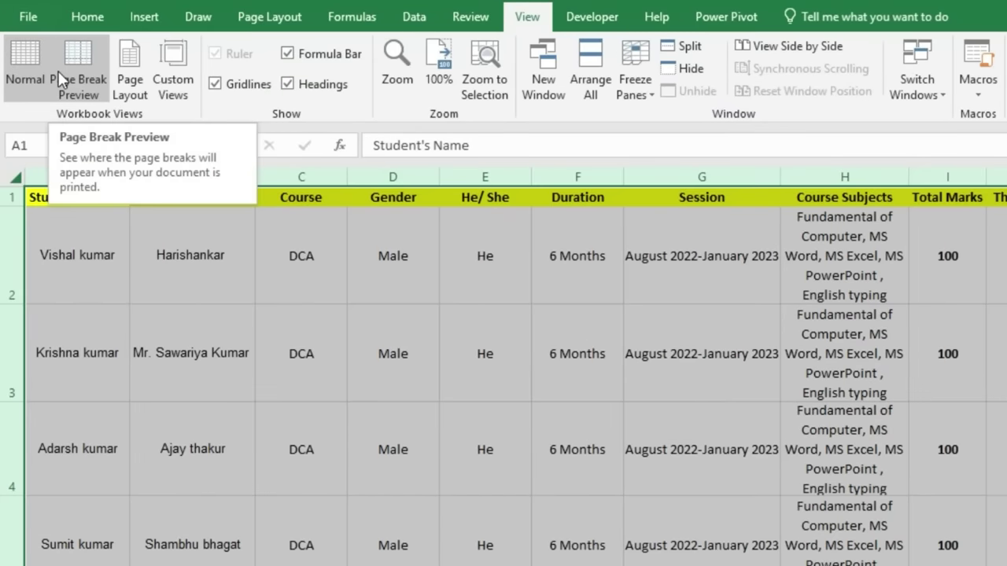
pyautogui.click(58, 71)
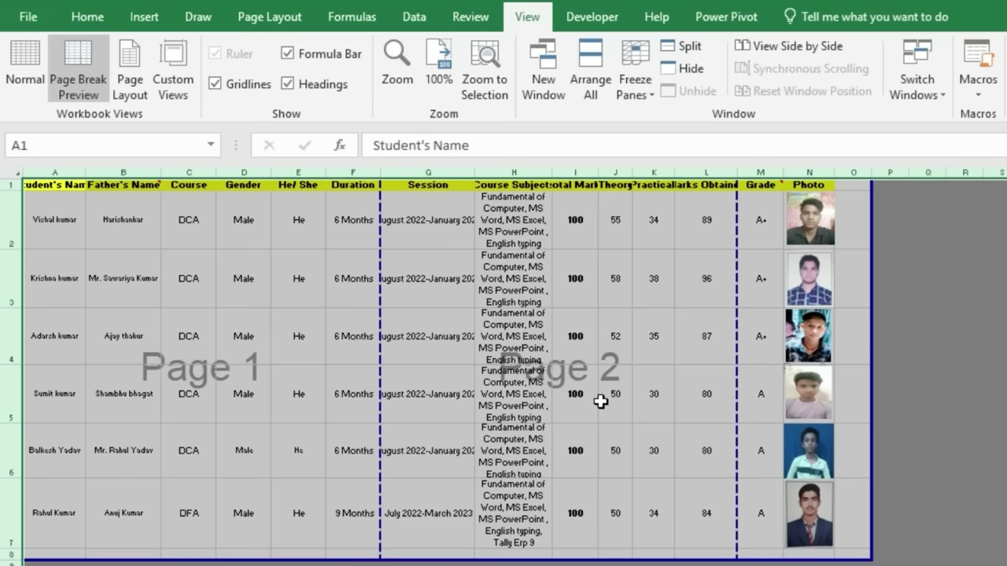
pyautogui.click(26, 72)
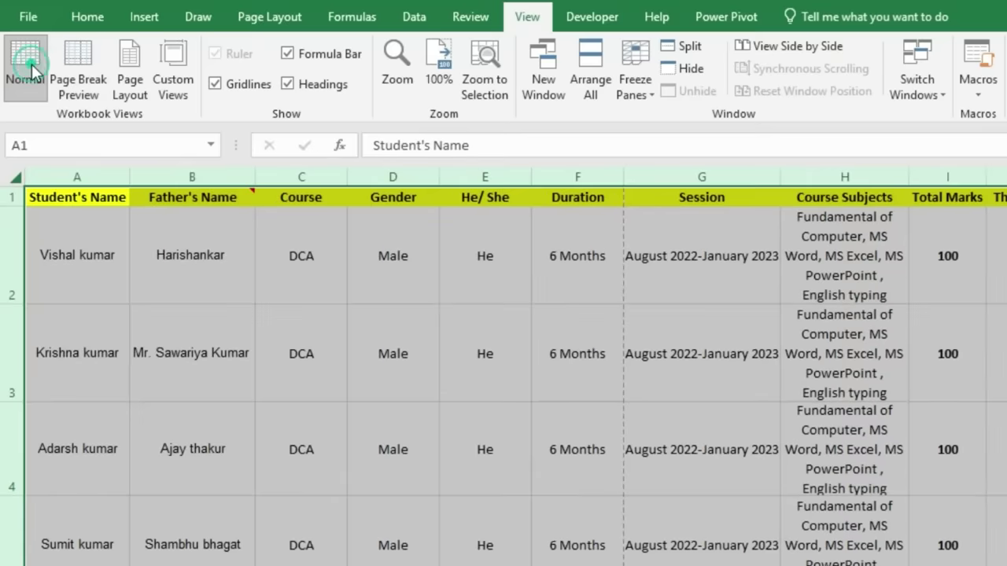
pyautogui.click(862, 505)
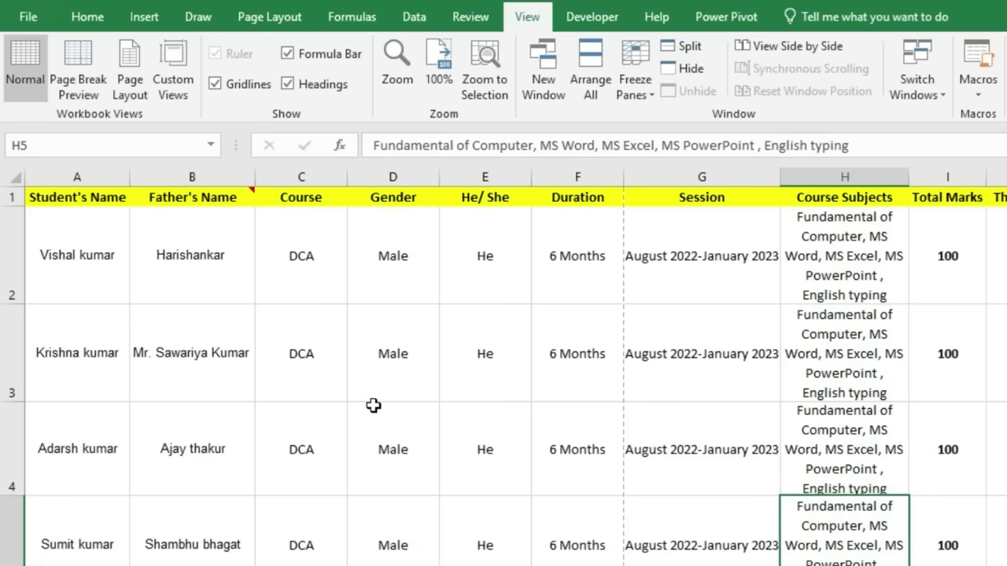
pyautogui.scroll(-6, 374, 406)
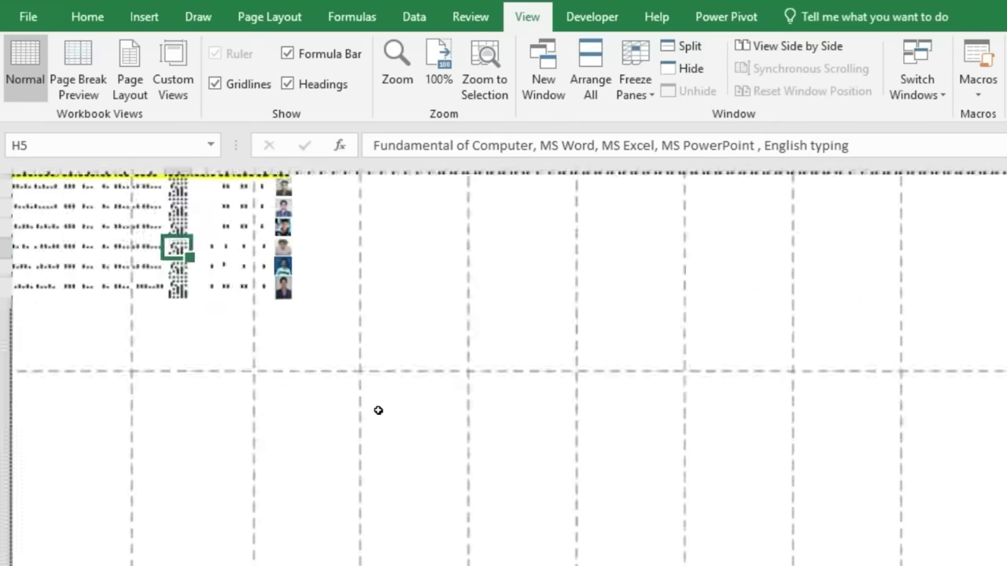
pyautogui.scroll(-2, 379, 410)
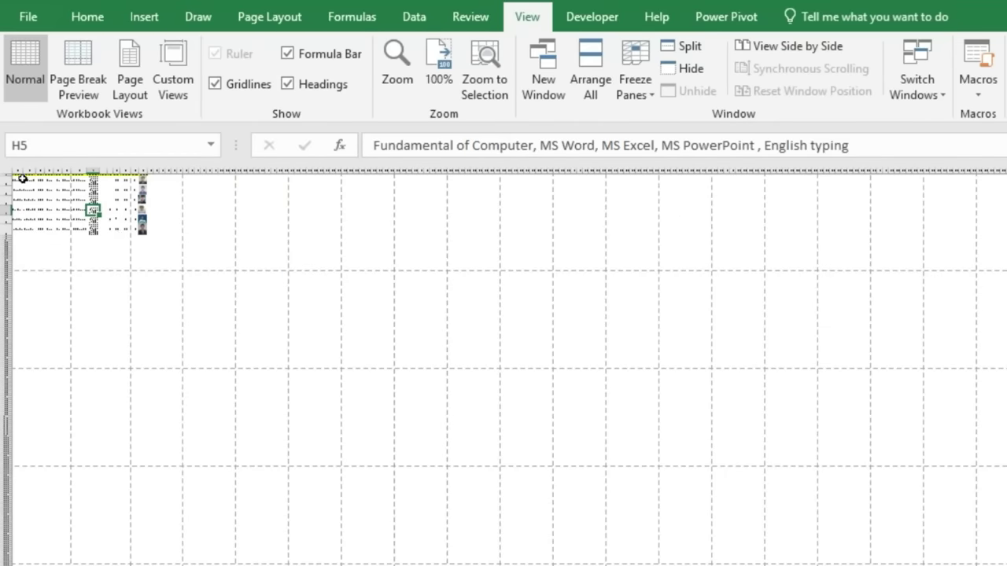
pyautogui.moveTo(22, 179); pyautogui.dragTo(47, 233)
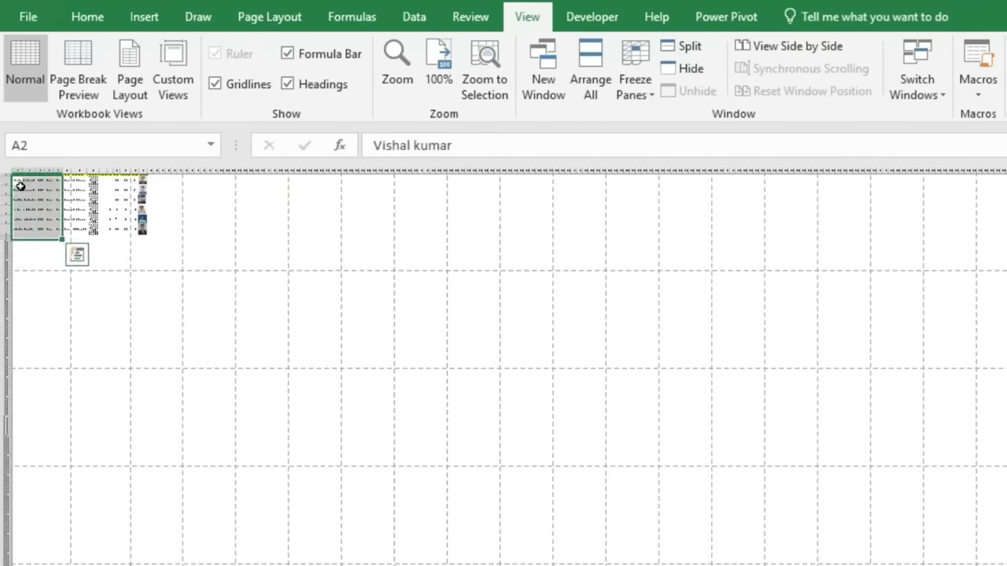
pyautogui.moveTo(20, 185); pyautogui.dragTo(999, 562)
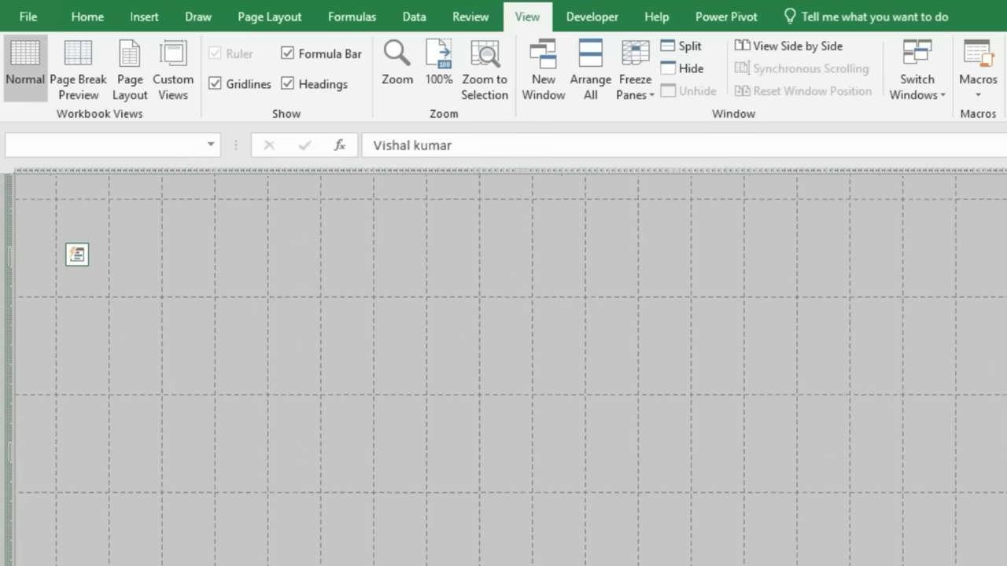
pyautogui.moveTo(999, 563); pyautogui.dragTo(999, 563)
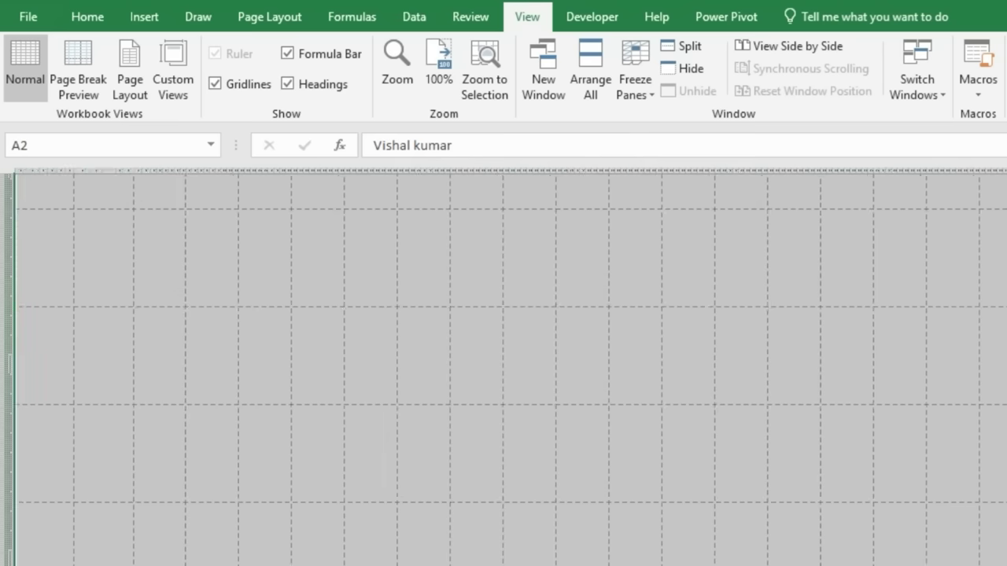
pyautogui.scroll(5, 262, 463)
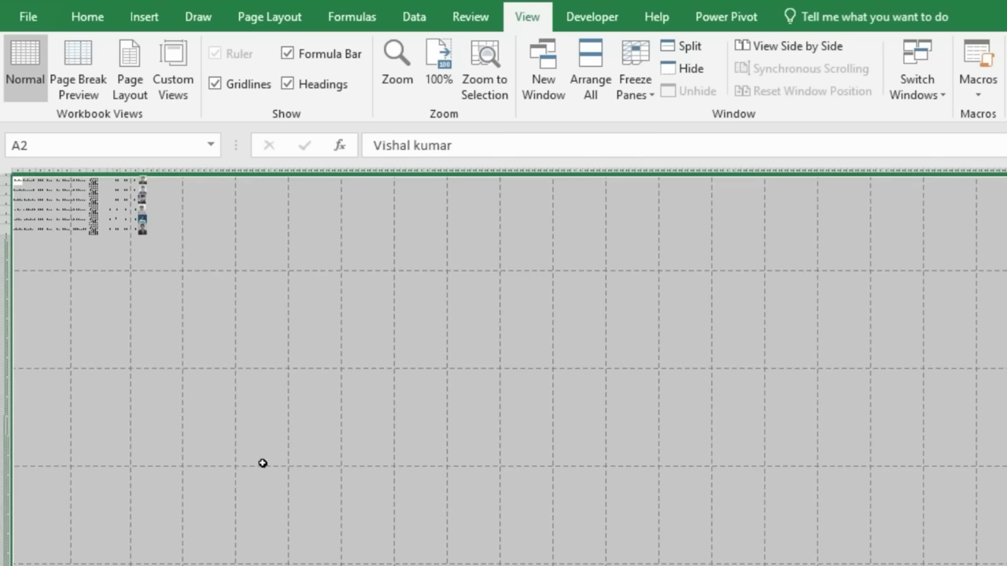
pyautogui.keyDown('ctrl'); pyautogui.scroll(5, 176, 483); pyautogui.keyUp('ctrl')
pyautogui.click(173, 471)
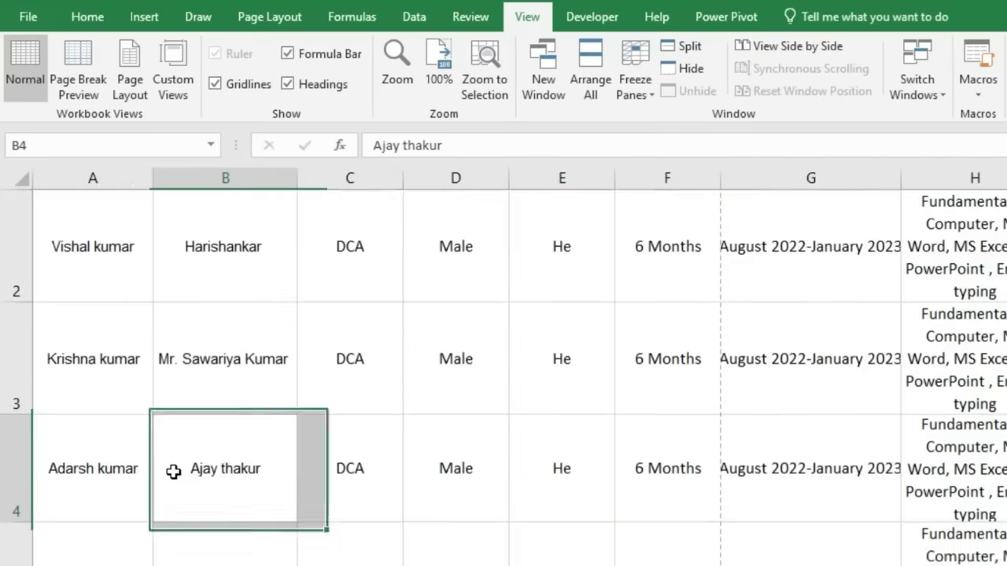
pyautogui.press('Up')
pyautogui.press('Up')
pyautogui.press('Up')
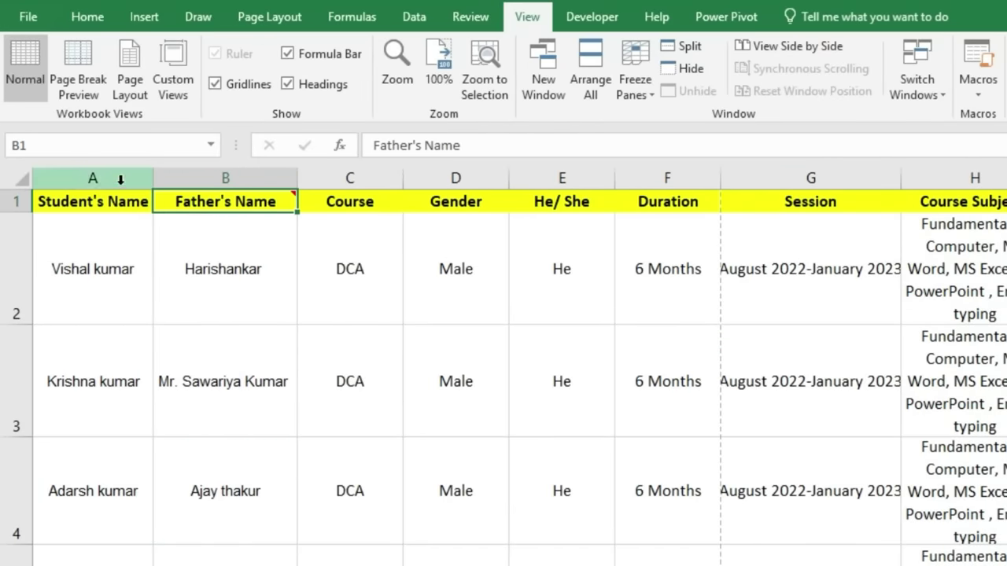
pyautogui.click(90, 180)
pyautogui.click(231, 179)
pyautogui.click(354, 182)
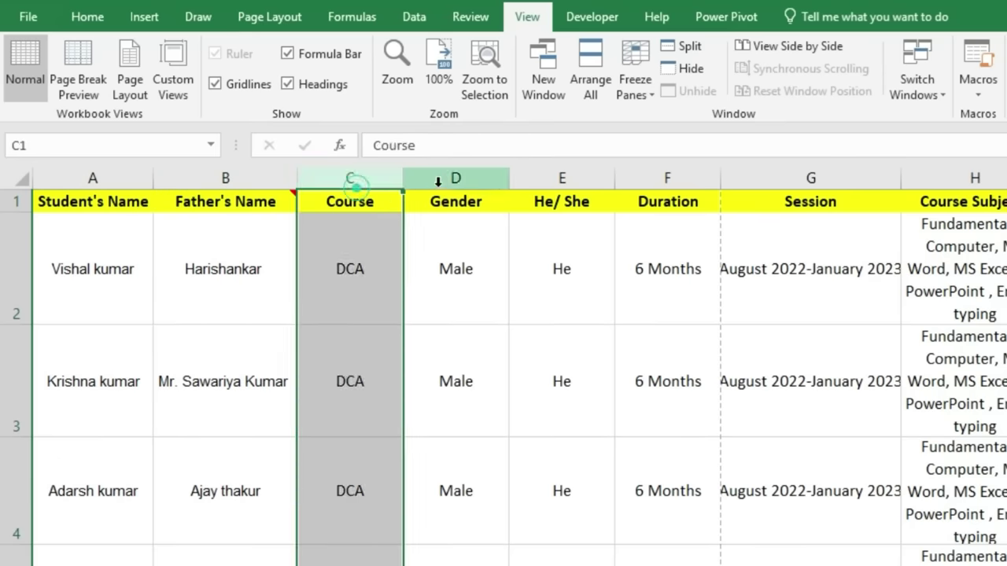
pyautogui.click(439, 181)
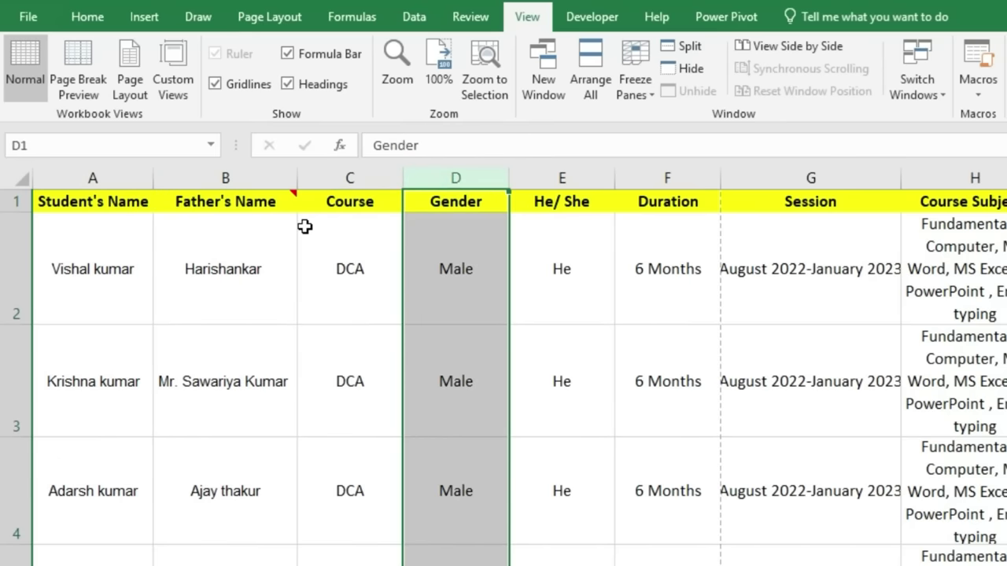
pyautogui.click(20, 174)
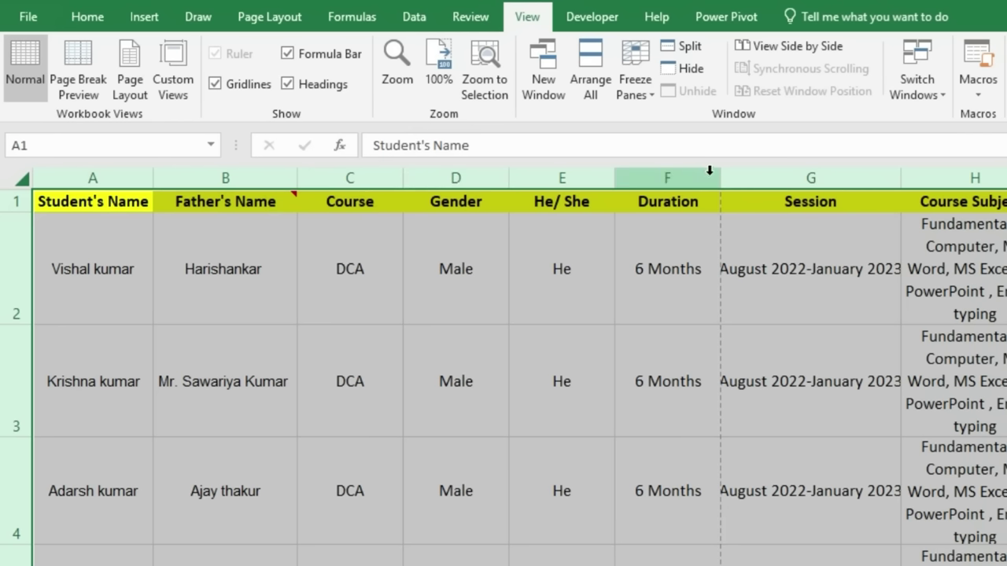
pyautogui.moveTo(55, 202); pyautogui.dragTo(976, 201)
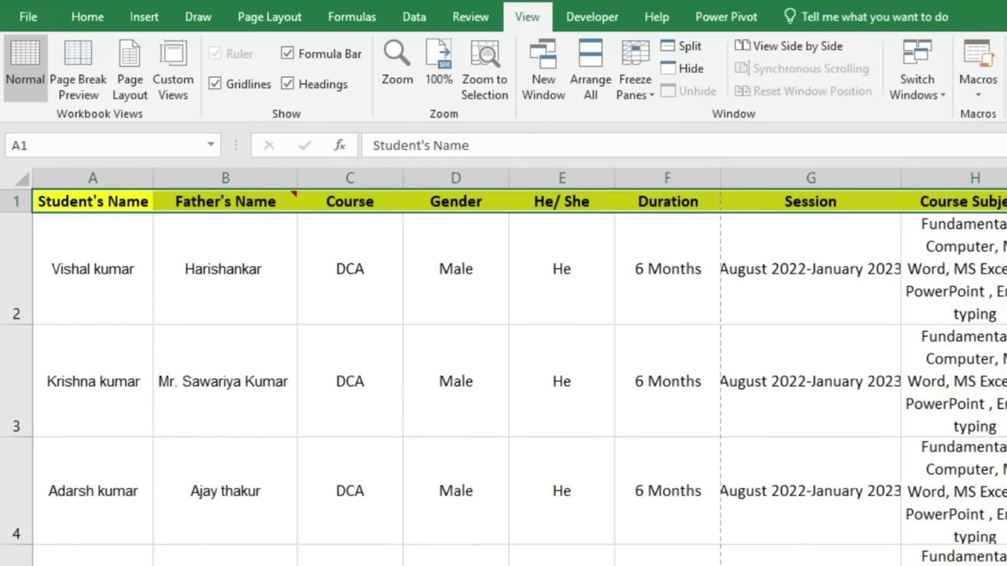
pyautogui.click(12, 177)
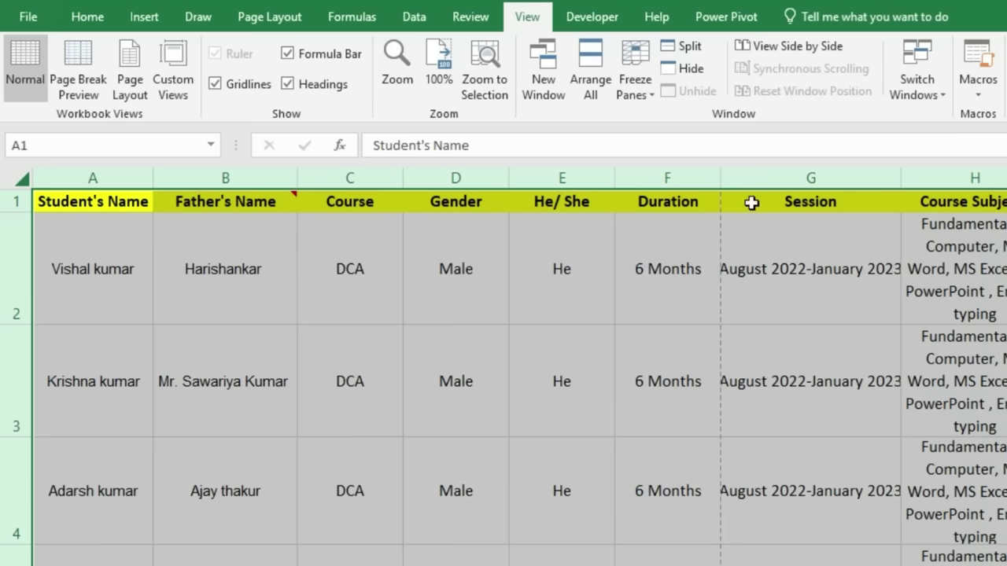
pyautogui.moveTo(669, 229); pyautogui.dragTo(669, 394)
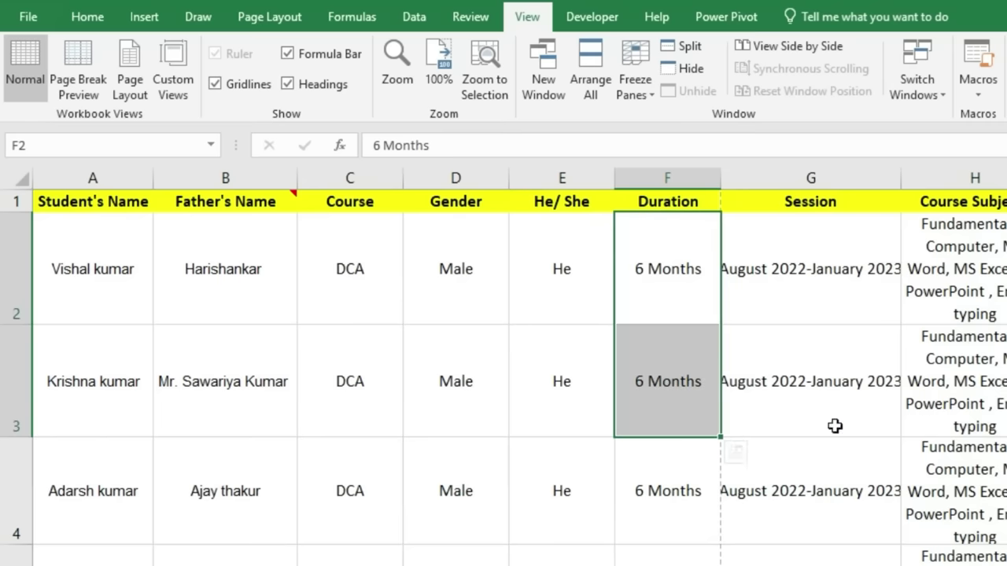
# Step: Switch to Page Layout view and click through cells on the printed pages
pyautogui.click(129, 83)
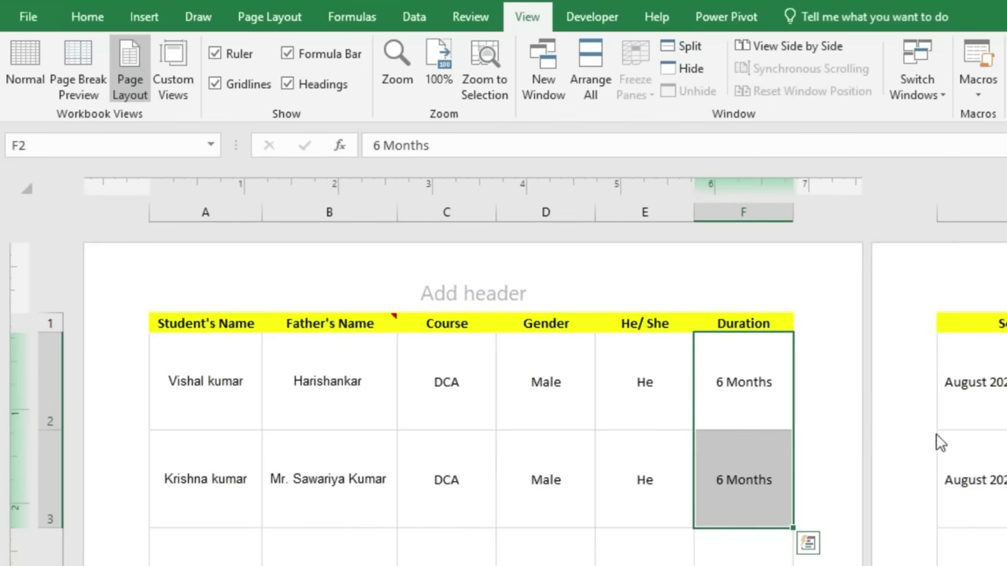
pyautogui.scroll(-3, 940, 442)
pyautogui.scroll(-2, 940, 442)
pyautogui.scroll(-1, 937, 432)
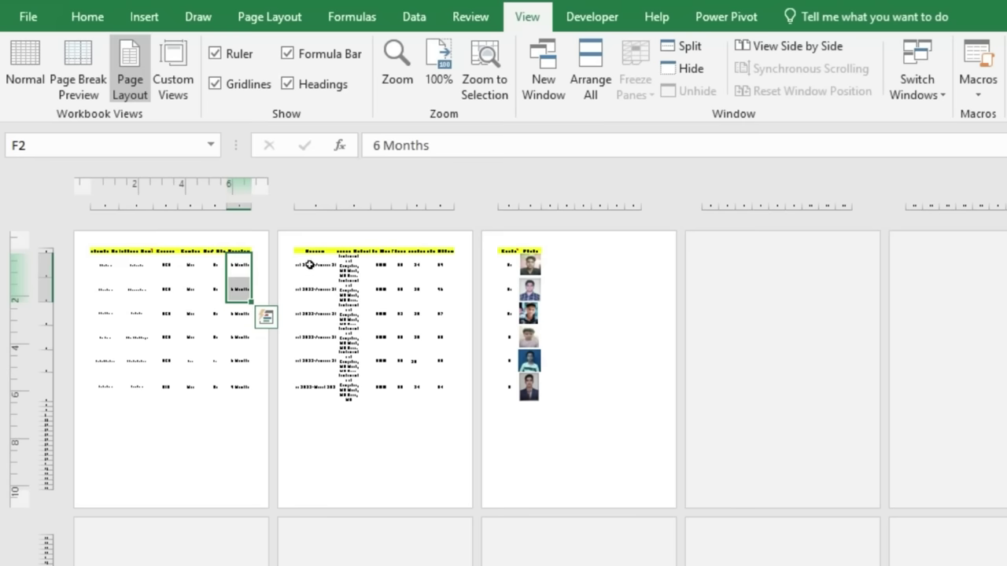
pyautogui.click(981, 343)
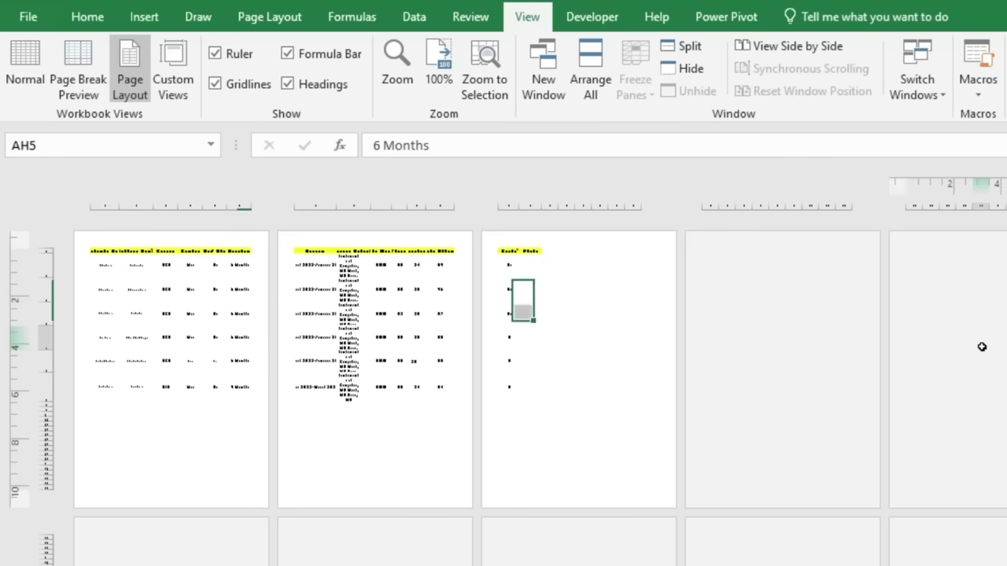
pyautogui.click(552, 371)
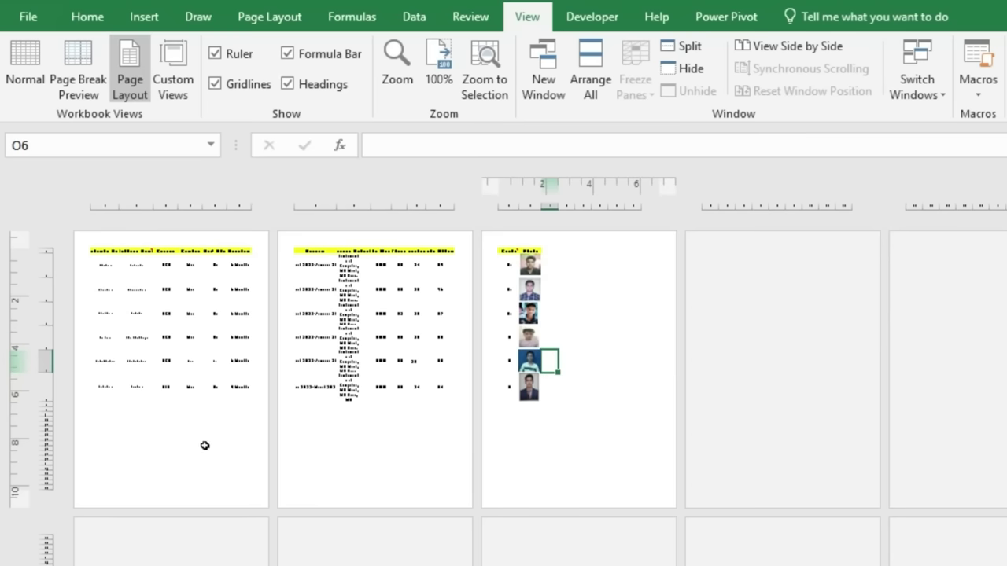
pyautogui.keyDown('ctrl'); pyautogui.scroll(4, 204, 446); pyautogui.keyUp('ctrl')
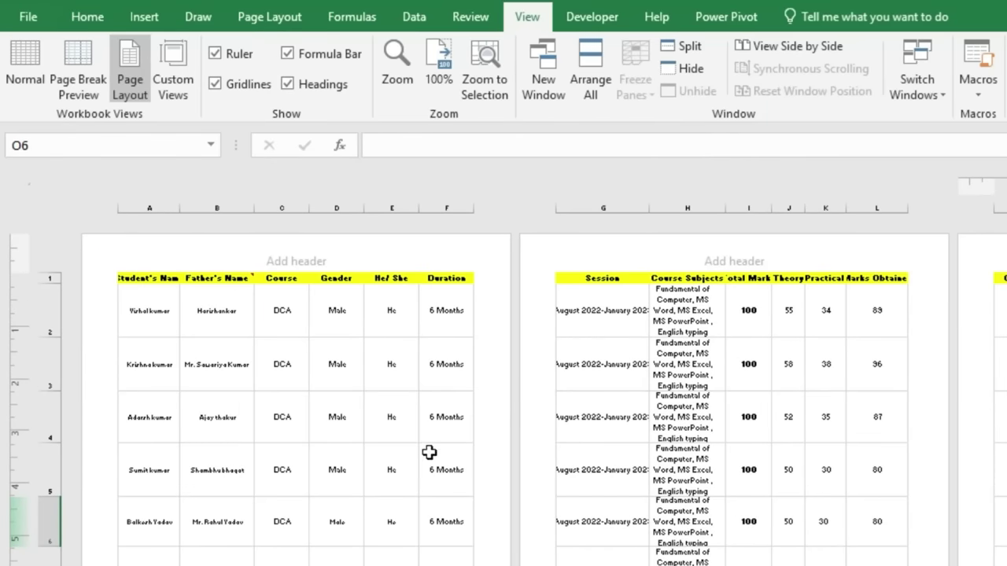
pyautogui.click(444, 299)
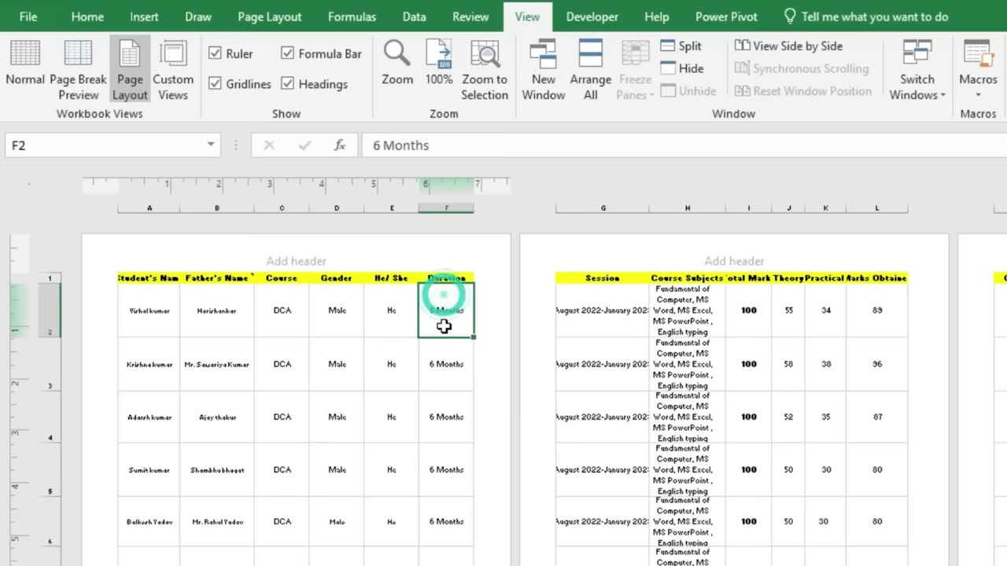
pyautogui.keyDown('ctrl'); pyautogui.scroll(3, 445, 322); pyautogui.keyUp('ctrl')
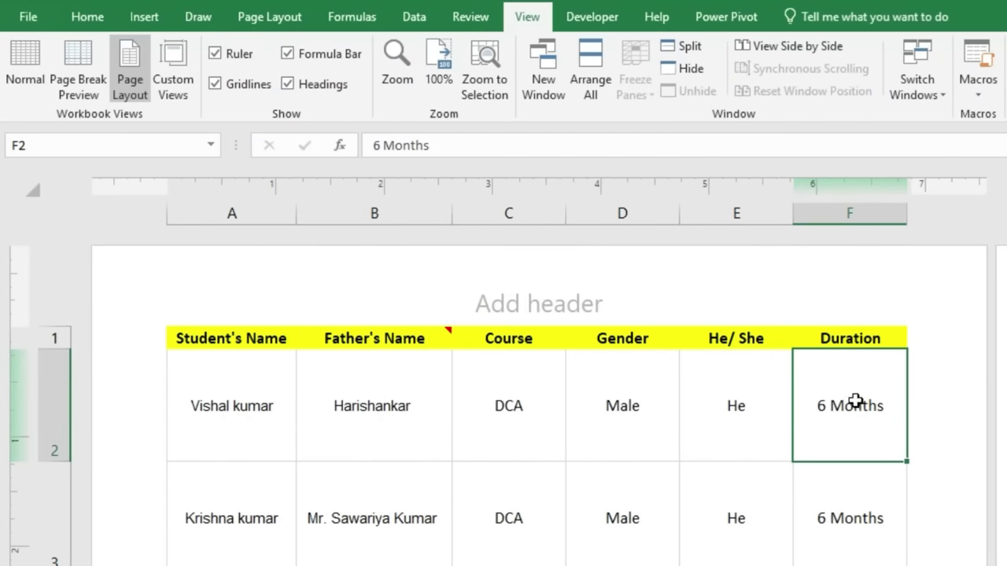
# Step: Select the first student's row from column A into the session columns
pyautogui.moveTo(231, 405); pyautogui.dragTo(867, 420)
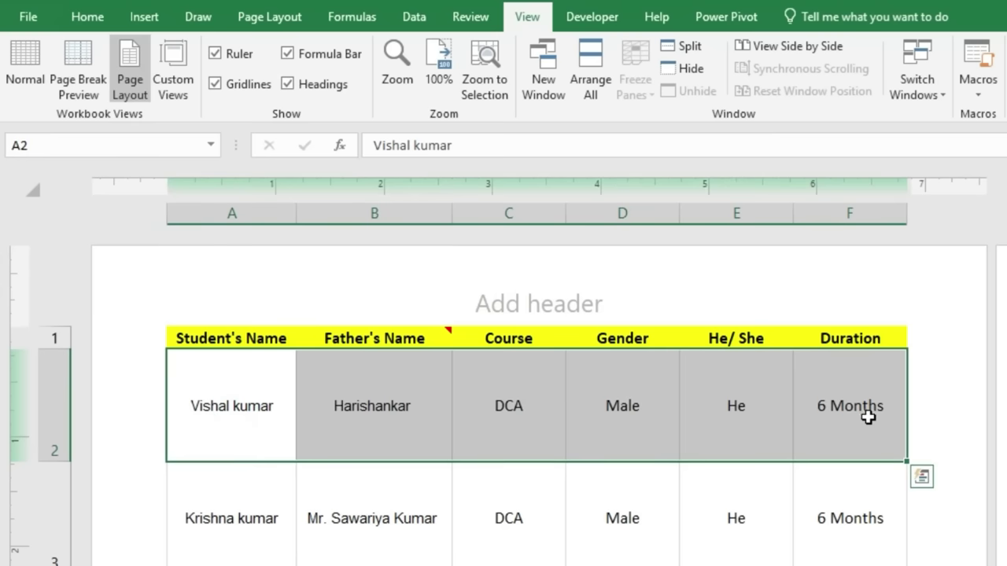
pyautogui.moveTo(1003, 406); pyautogui.dragTo(984, 409)
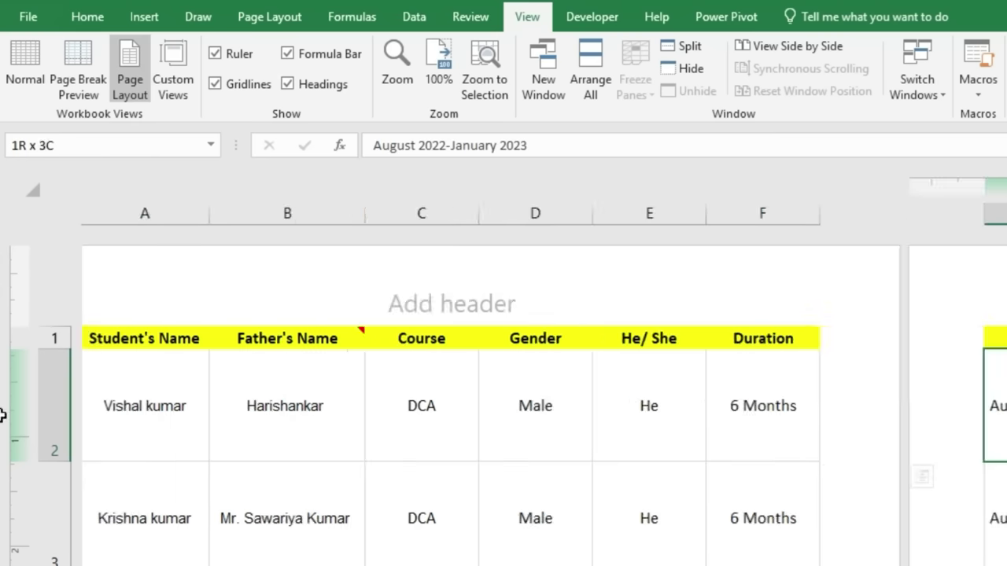
pyautogui.hscroll(-5, 504, 405)
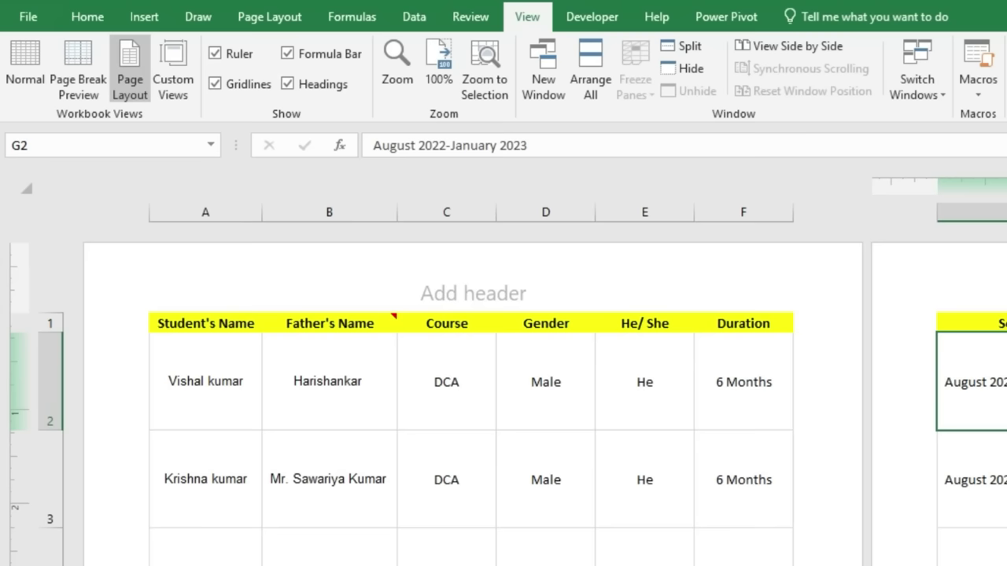
pyautogui.keyDown('ctrl'); pyautogui.scroll(-3, 640, 478); pyautogui.keyUp('ctrl')
pyautogui.keyDown('ctrl'); pyautogui.scroll(-2, 636, 481); pyautogui.keyUp('ctrl')
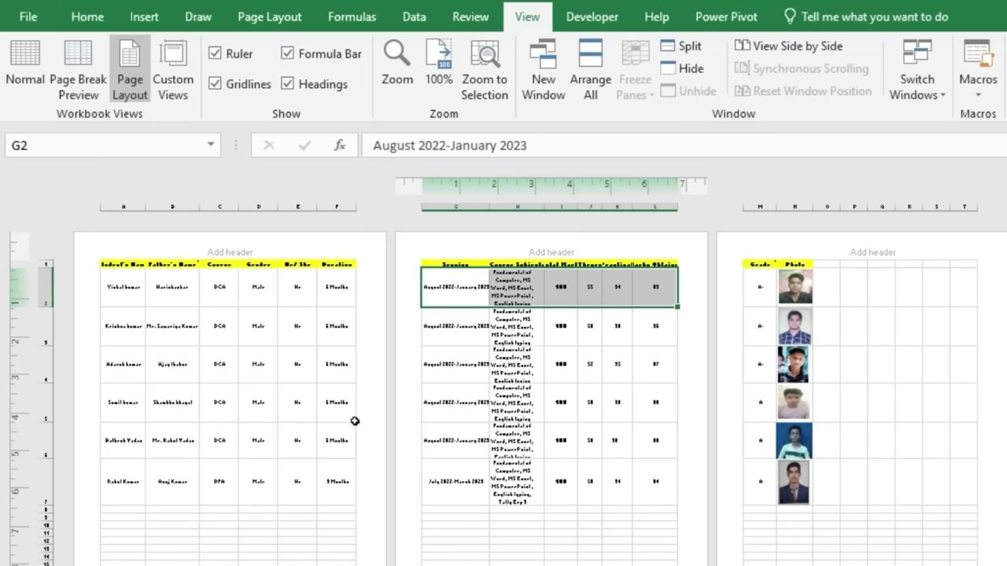
# Step: Return the sheet to Normal view with Alt+W, L
pyautogui.hotkey('alt', 'w')
pyautogui.press('l')
pyautogui.click(310, 560)
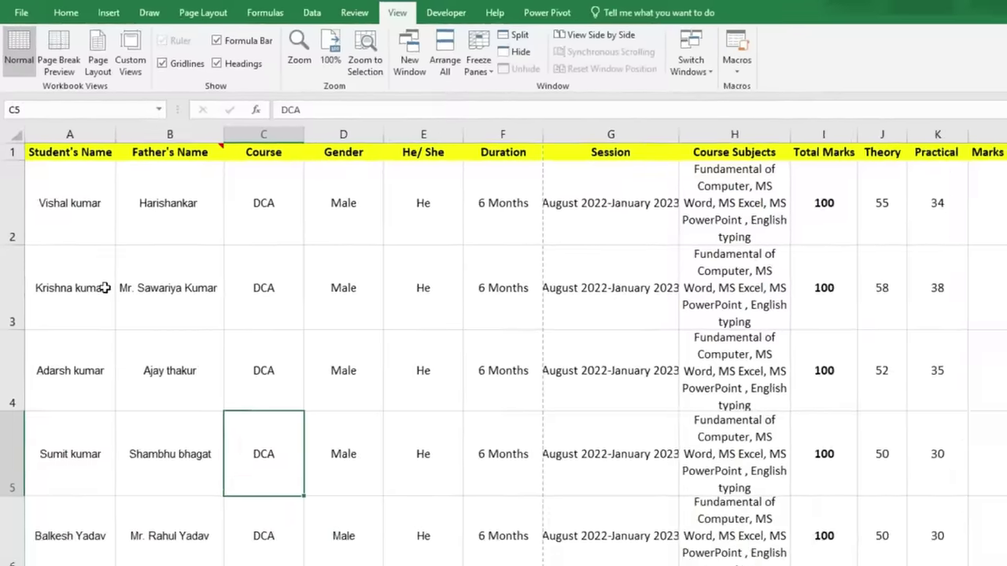
# Step: Select the student records in rows 5 and 6 across all table columns, starting at A5
pyautogui.scroll(-1, 137, 378)
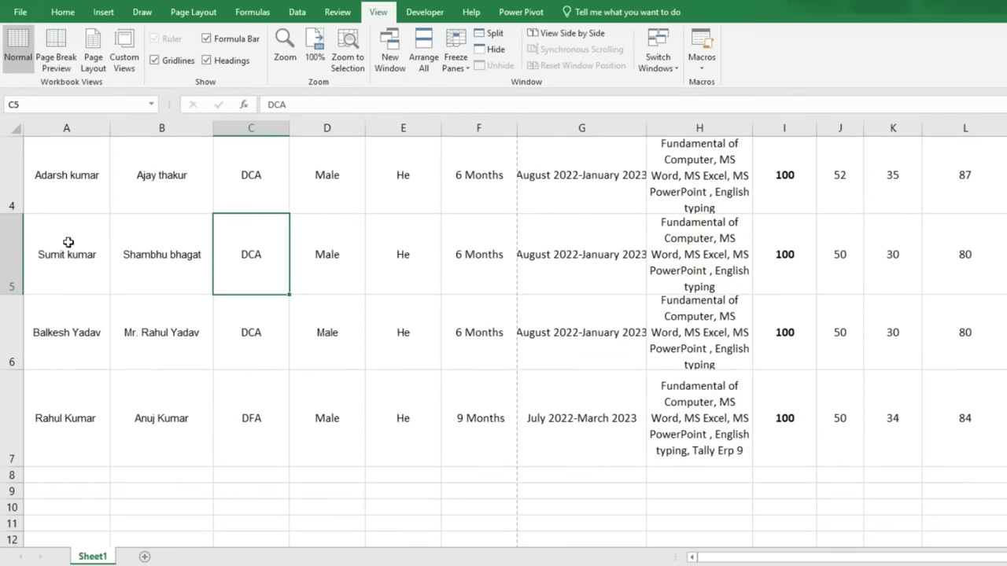
pyautogui.click(75, 246)
pyautogui.moveTo(88, 249); pyautogui.dragTo(1003, 338)
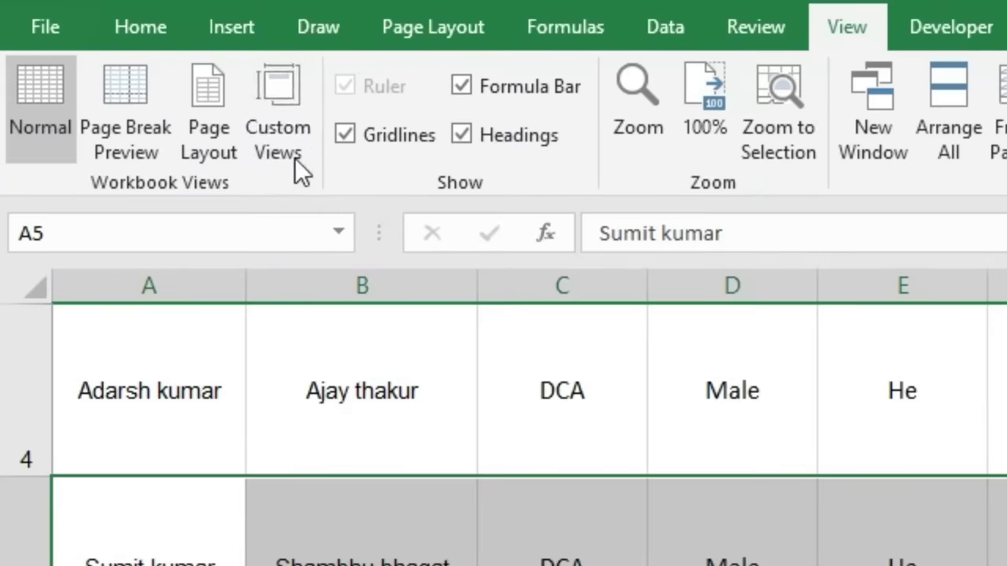
# Step: Save the current rows 5–6 selection as a custom view named abc
pyautogui.click(128, 69)
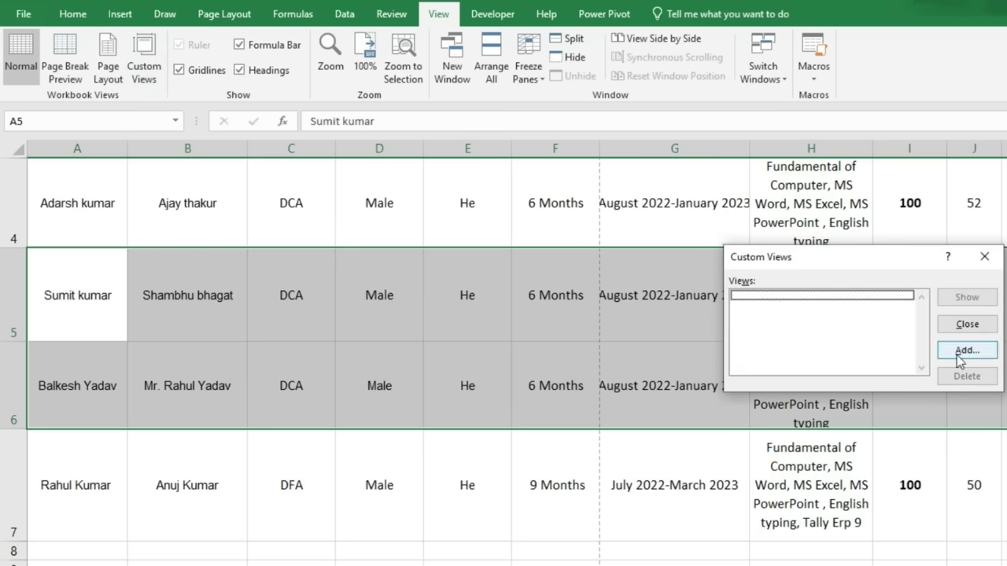
pyautogui.click(959, 356)
pyautogui.write('abc')
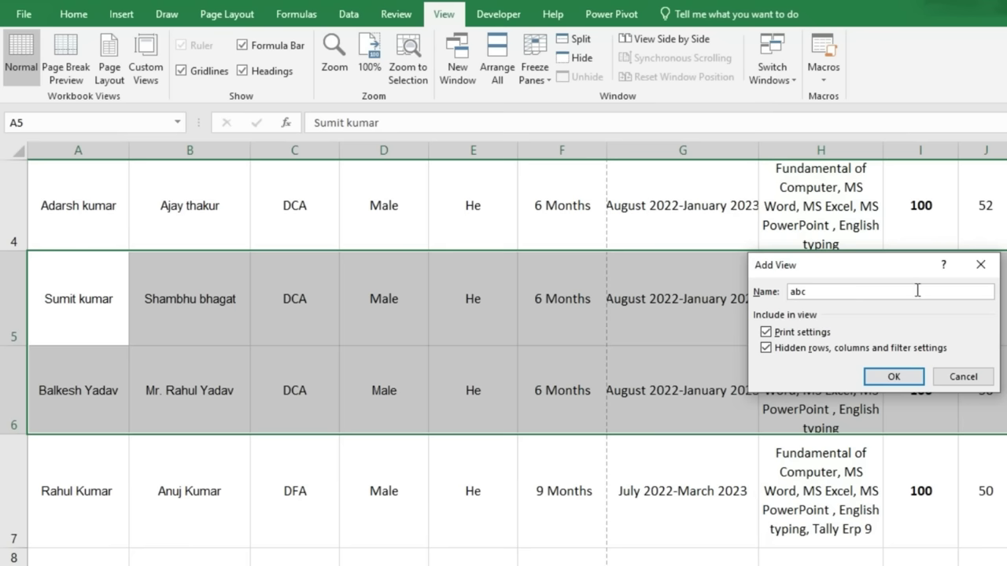
pyautogui.click(897, 378)
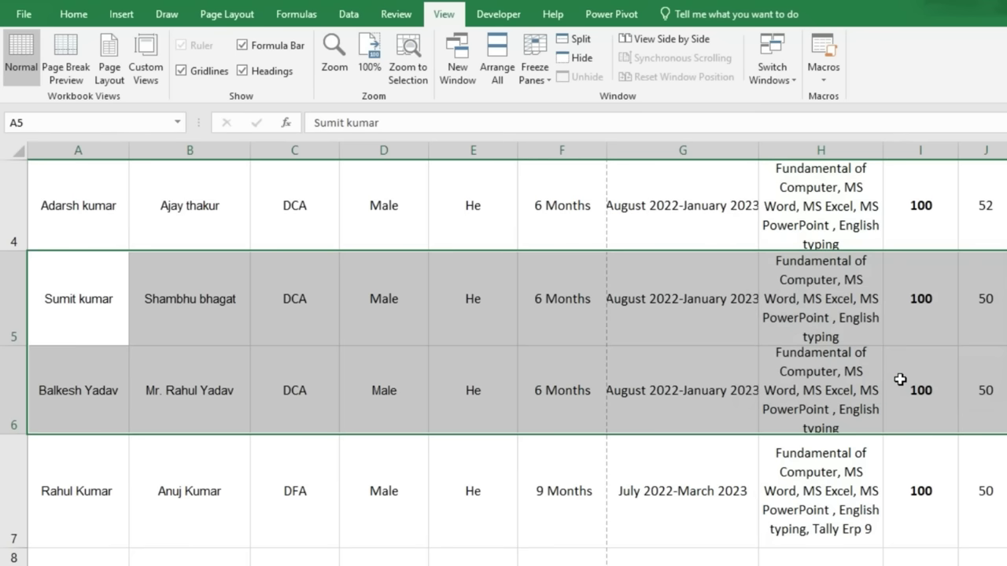
# Step: Select cell B7, then restore the abc custom view
pyautogui.click(218, 469)
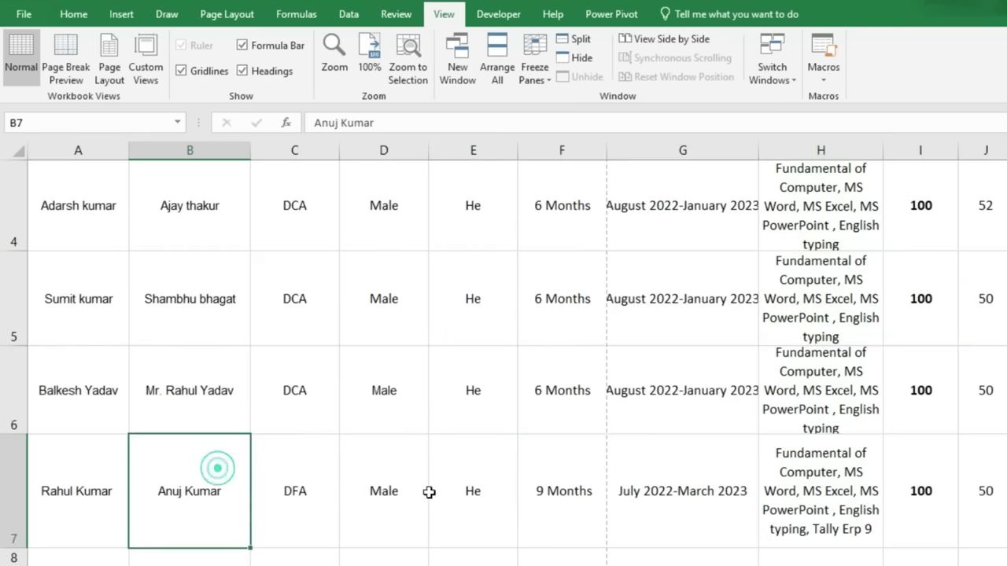
pyautogui.scroll(3, 407, 533)
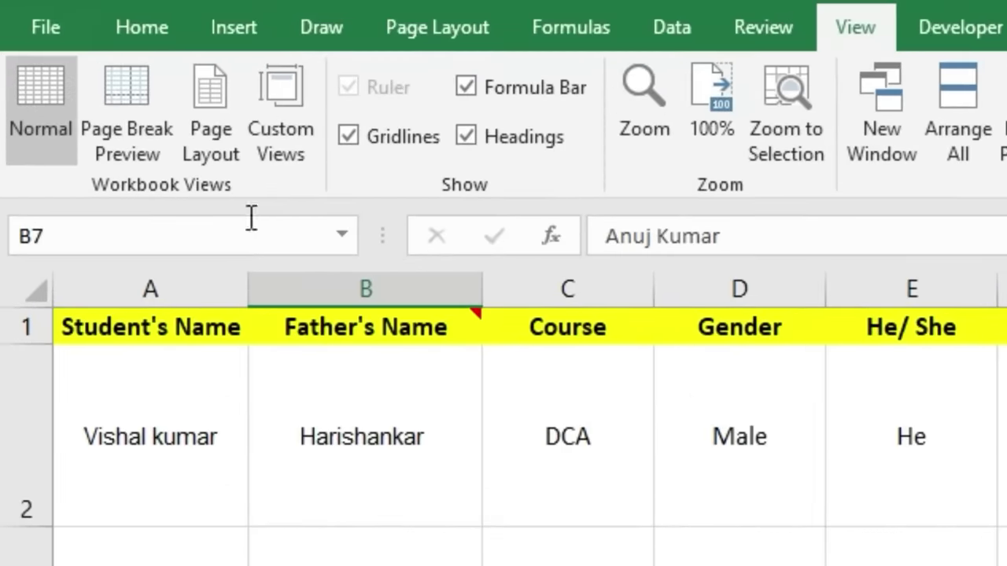
pyautogui.click(150, 65)
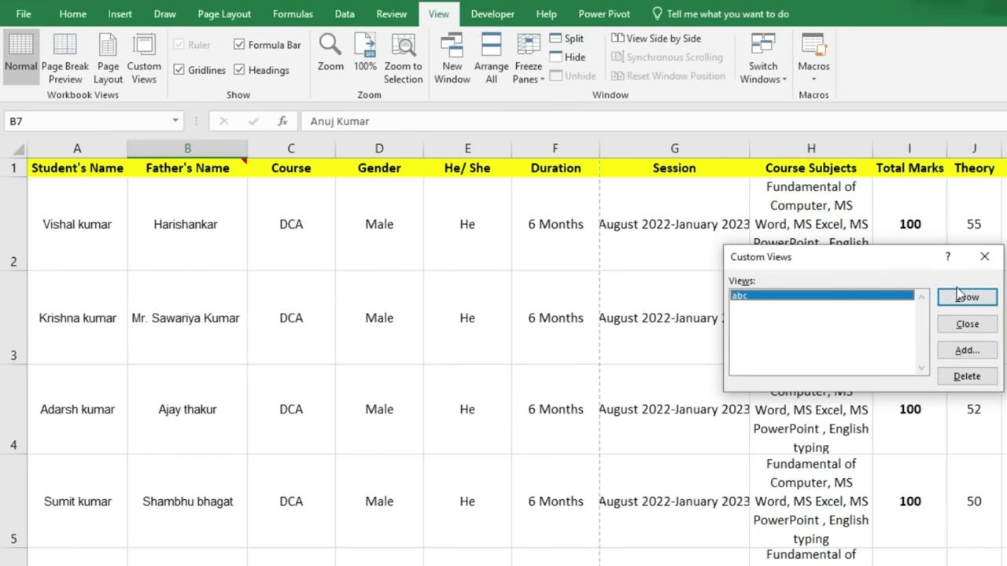
pyautogui.click(967, 297)
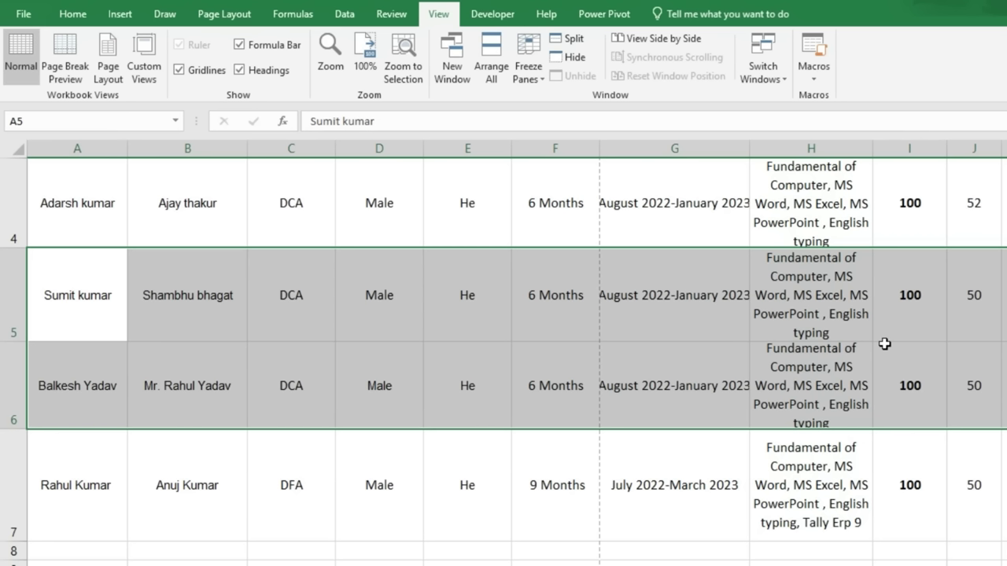
# Step: Set rows 5–6 as the print area and confirm in print preview only they print
pyautogui.hotkey('ctrl', 'p')
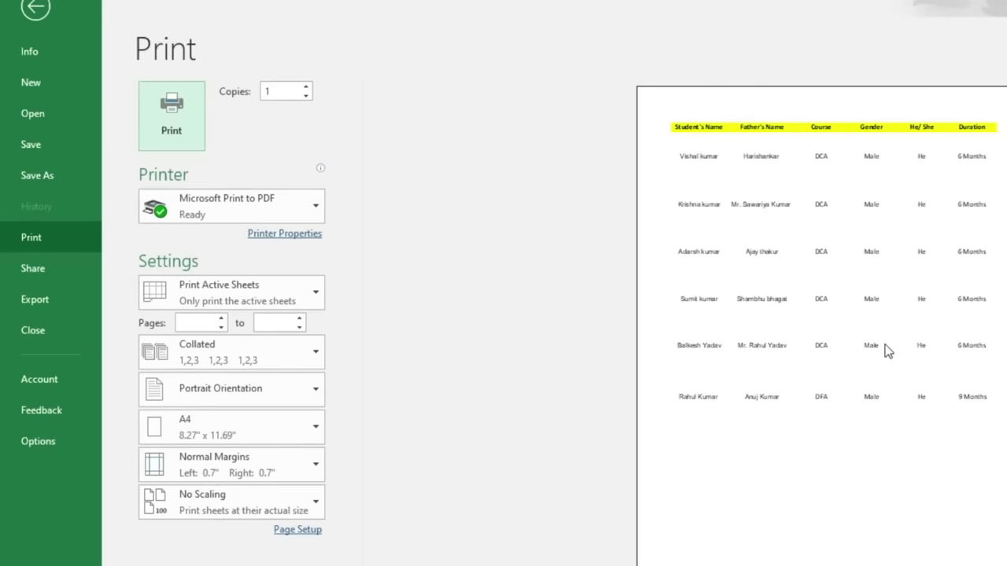
pyautogui.press('Escape')
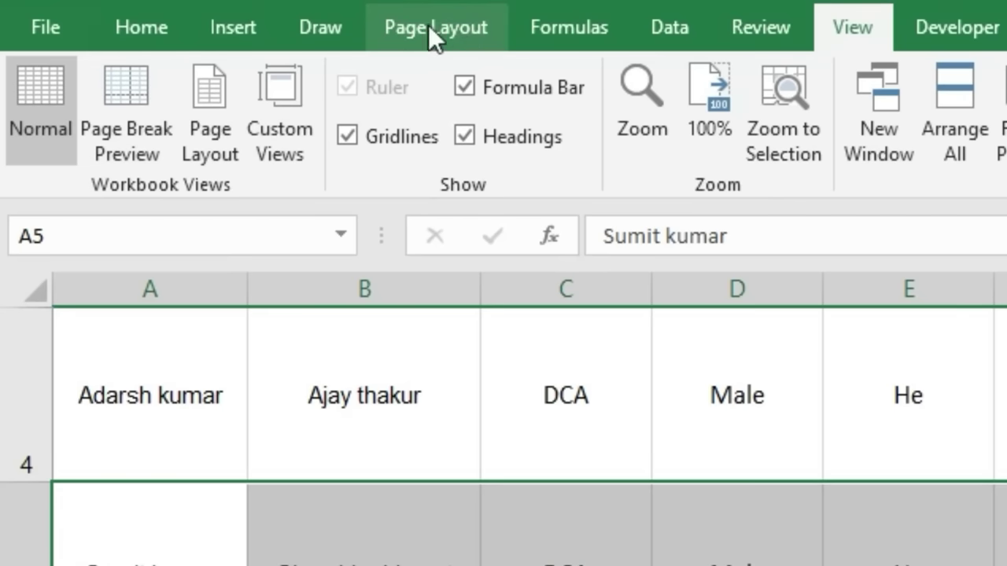
pyautogui.click(481, 25)
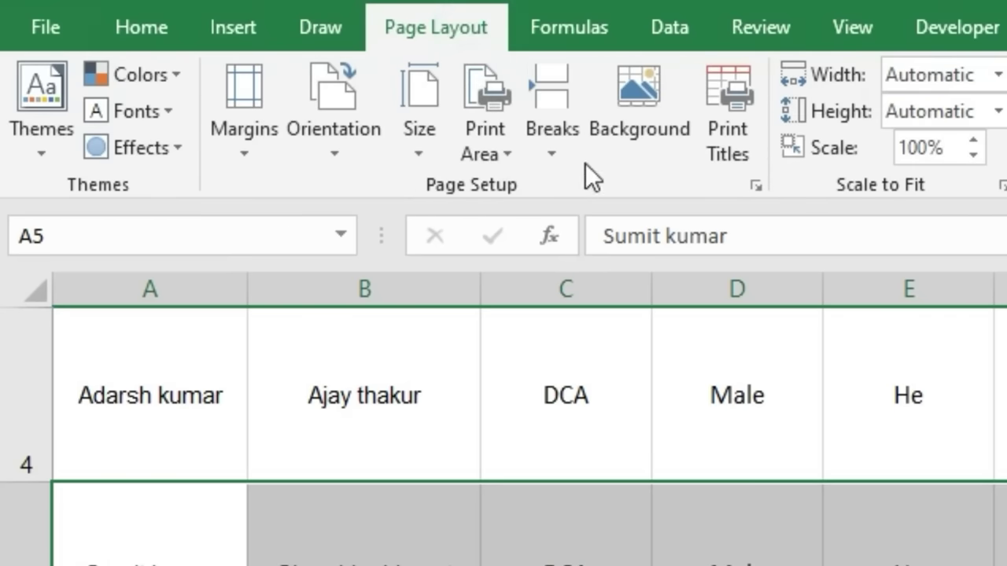
pyautogui.click(504, 151)
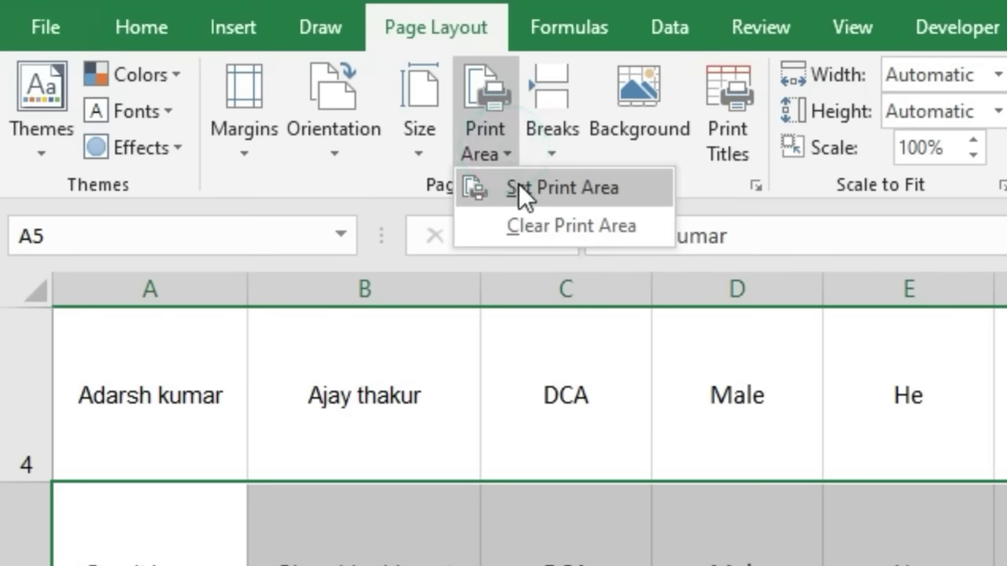
pyautogui.click(518, 187)
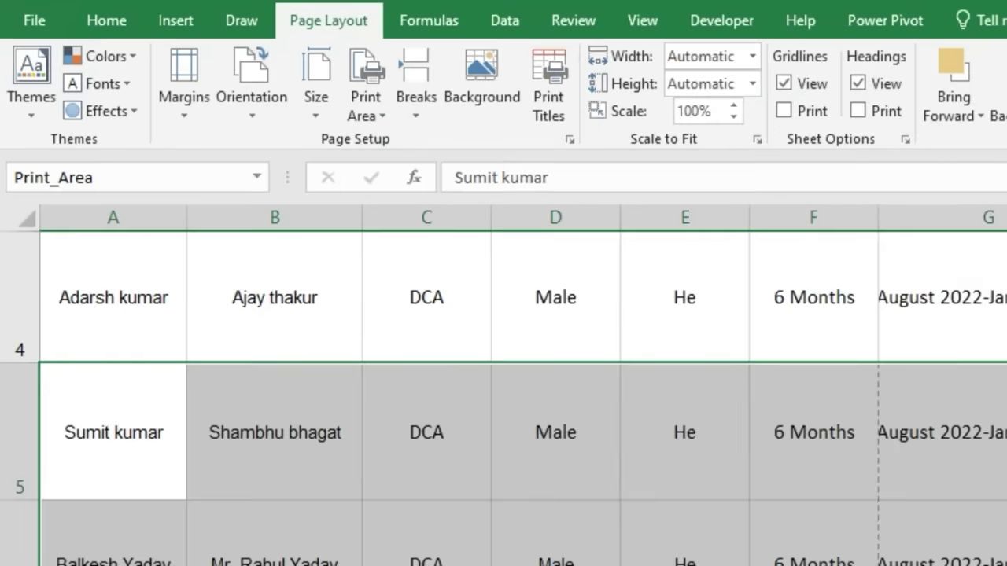
pyautogui.hotkey('ctrl', 'p')
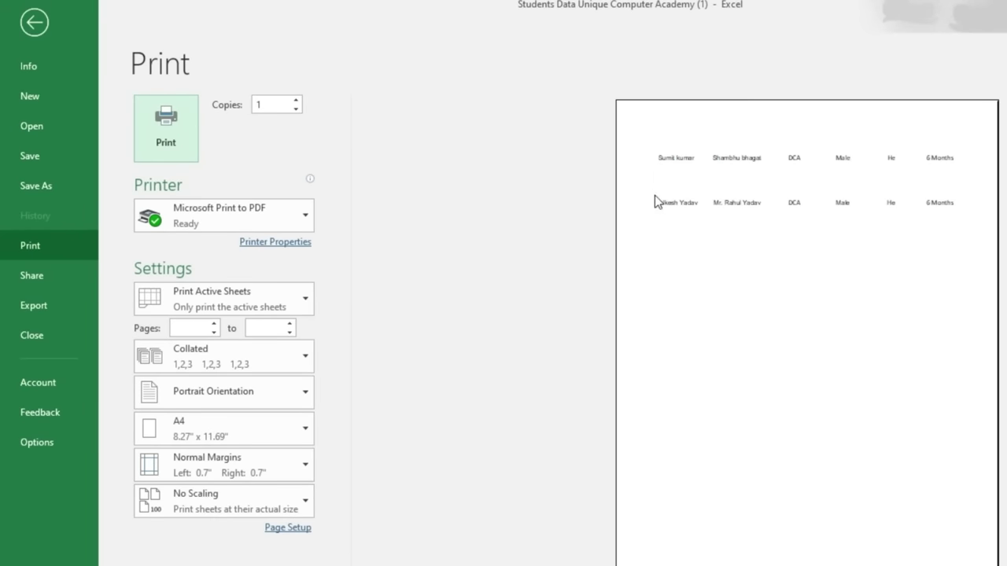
pyautogui.press('Escape')
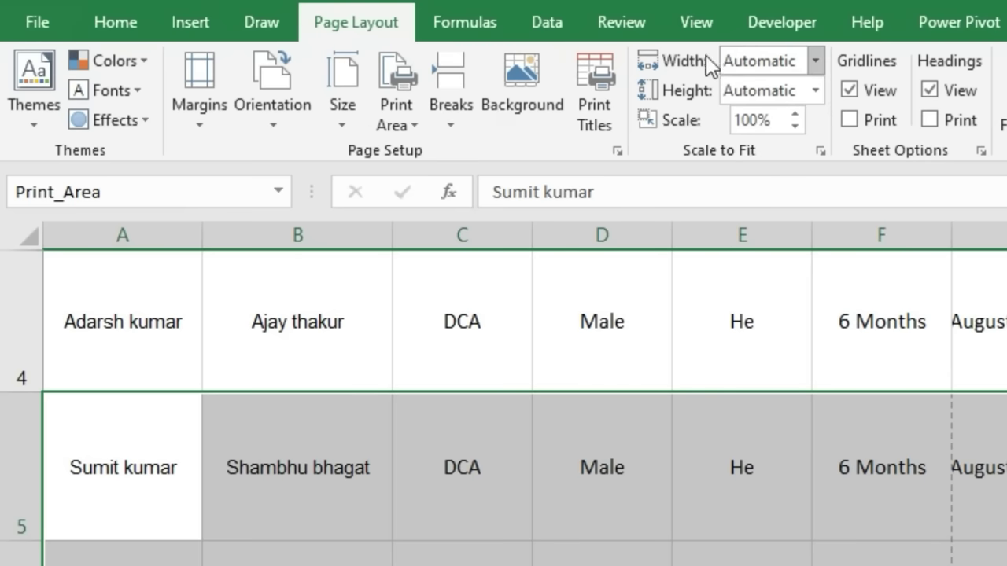
# Step: Scale the printout to 1 page wide by 1 page tall and check the print preview
pyautogui.click(813, 61)
pyautogui.click(753, 115)
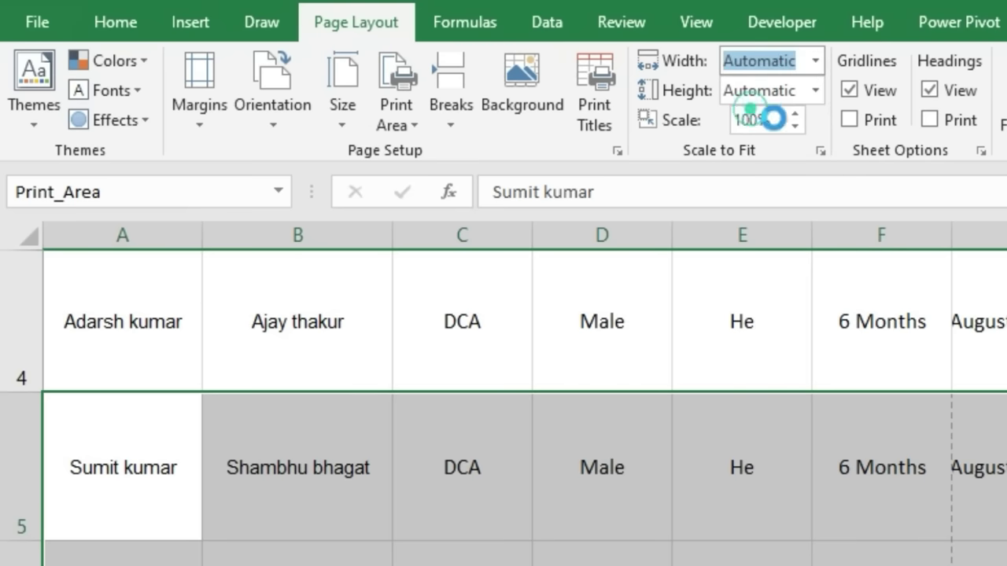
pyautogui.click(815, 91)
pyautogui.click(755, 144)
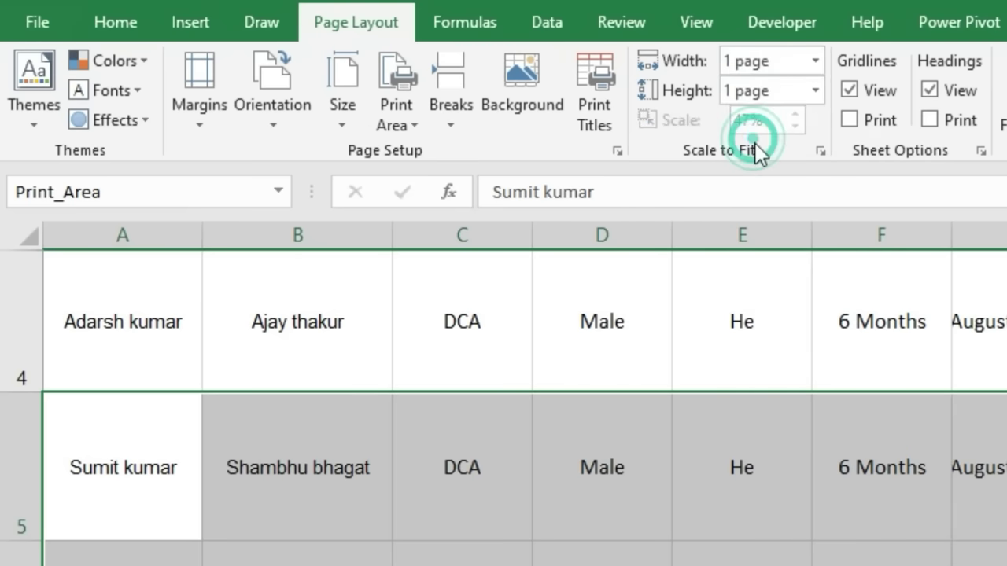
pyautogui.hotkey('ctrl', 'p')
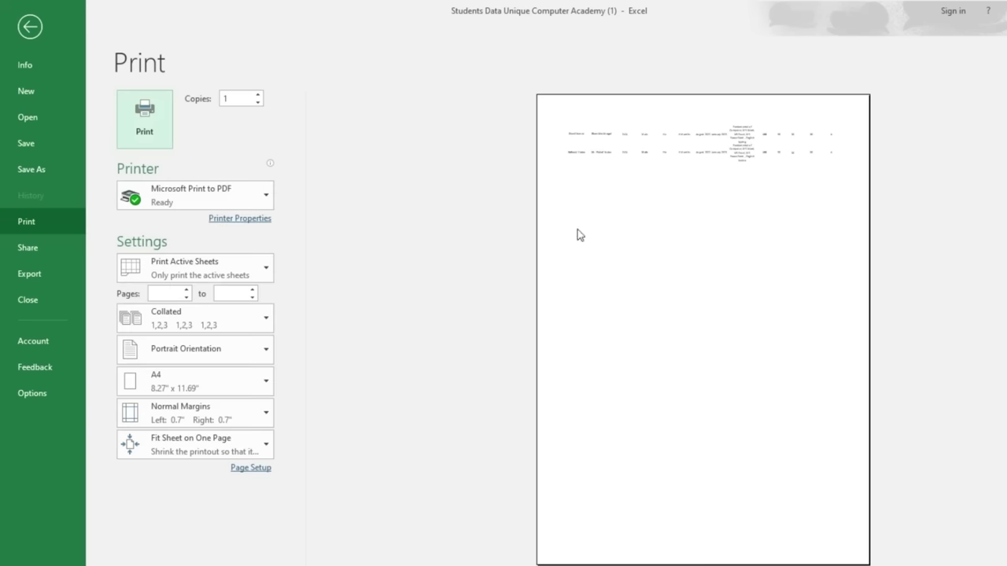
pyautogui.click(636, 159)
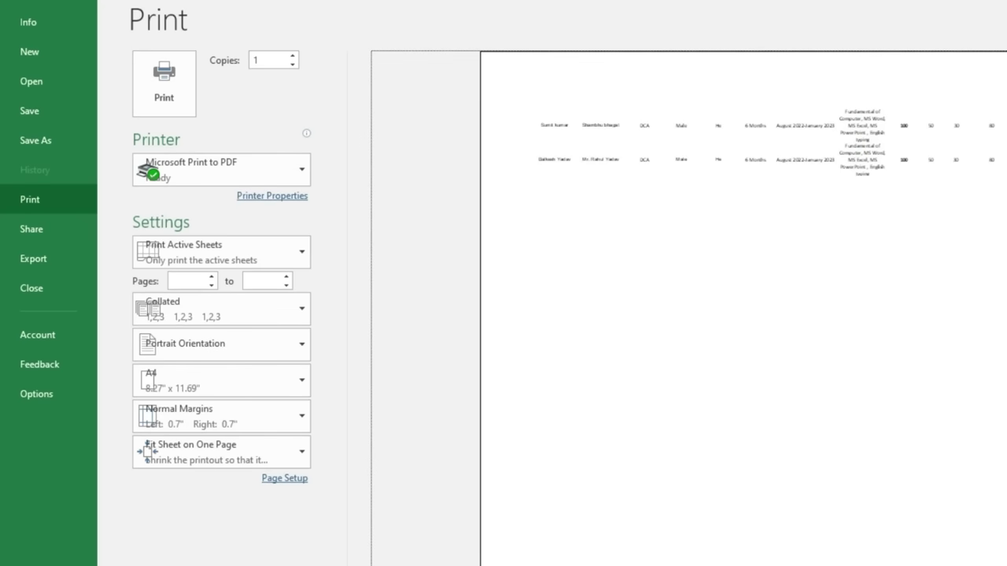
pyautogui.press('Escape')
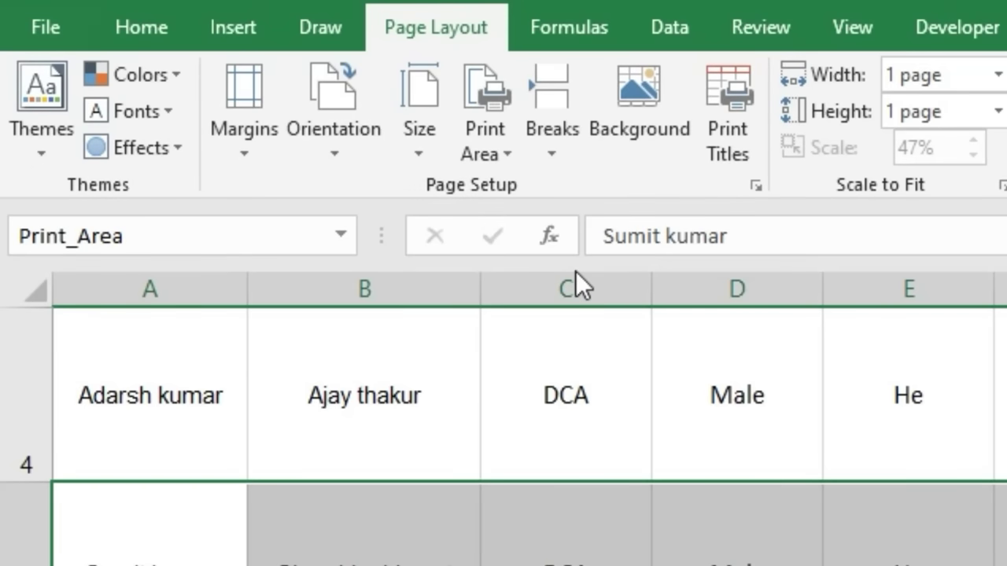
# Step: Clear the print area, reset width and height scaling to Automatic, and open Custom Views
pyautogui.click(510, 136)
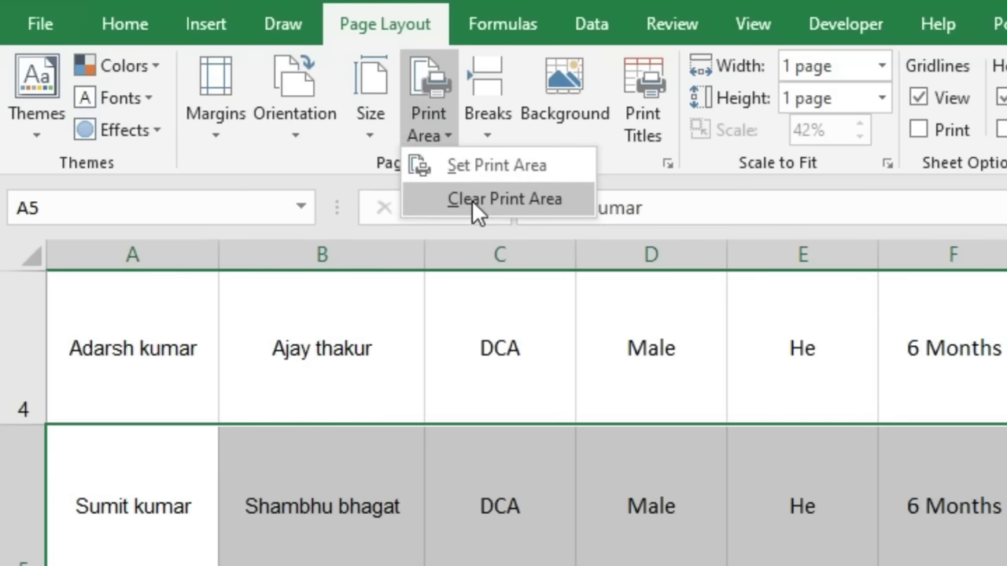
pyautogui.click(530, 199)
pyautogui.click(881, 65)
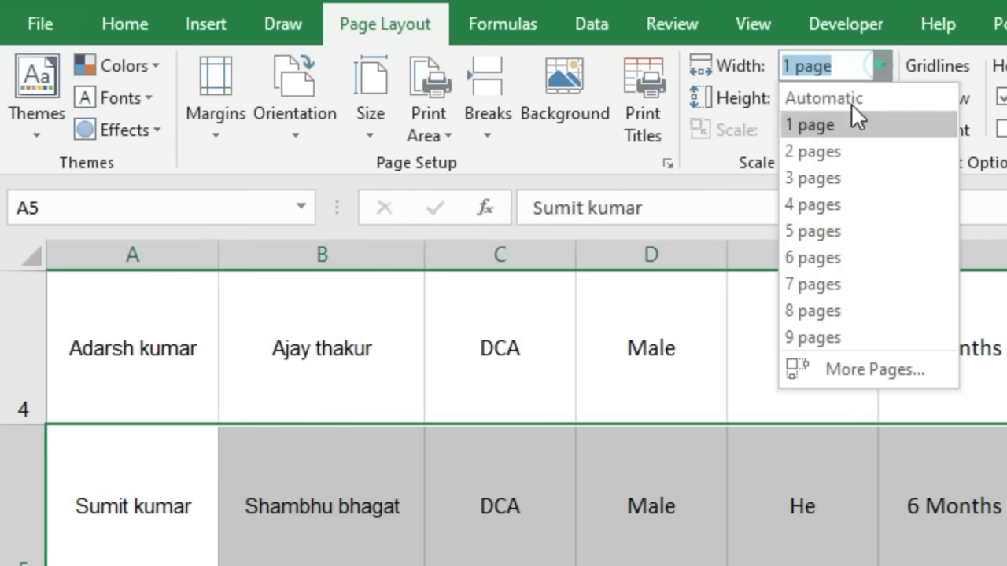
pyautogui.click(846, 100)
pyautogui.click(882, 98)
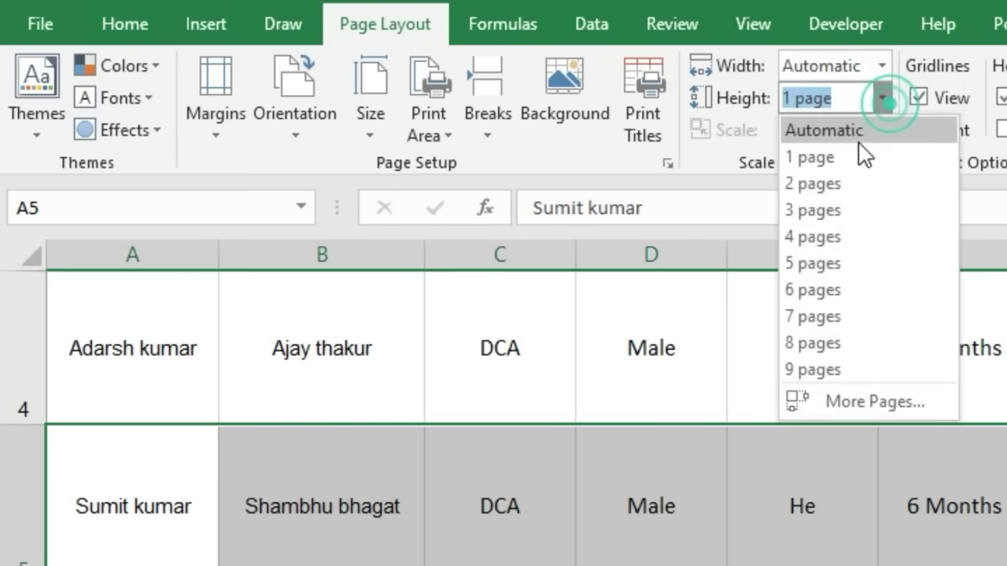
pyautogui.click(863, 129)
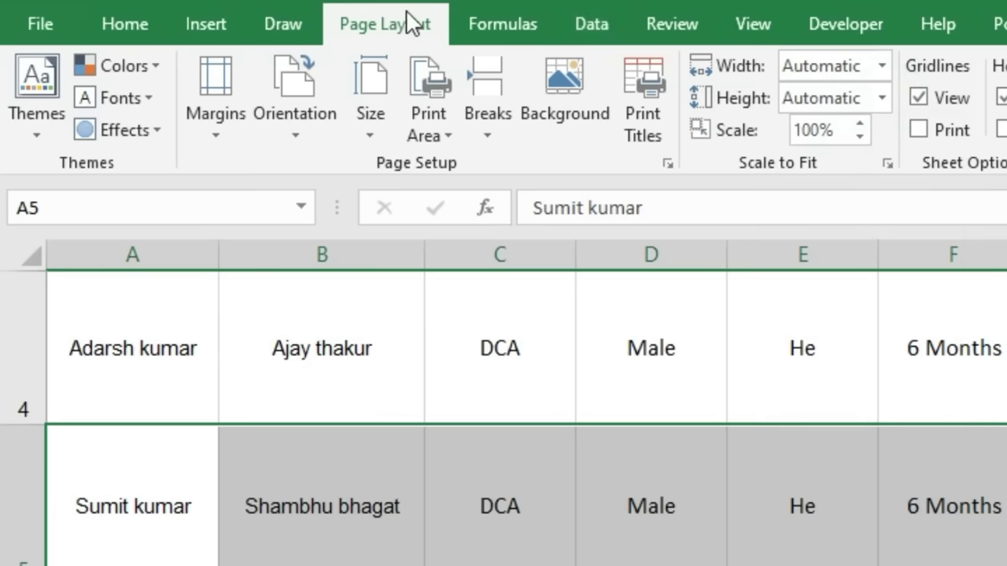
pyautogui.click(749, 33)
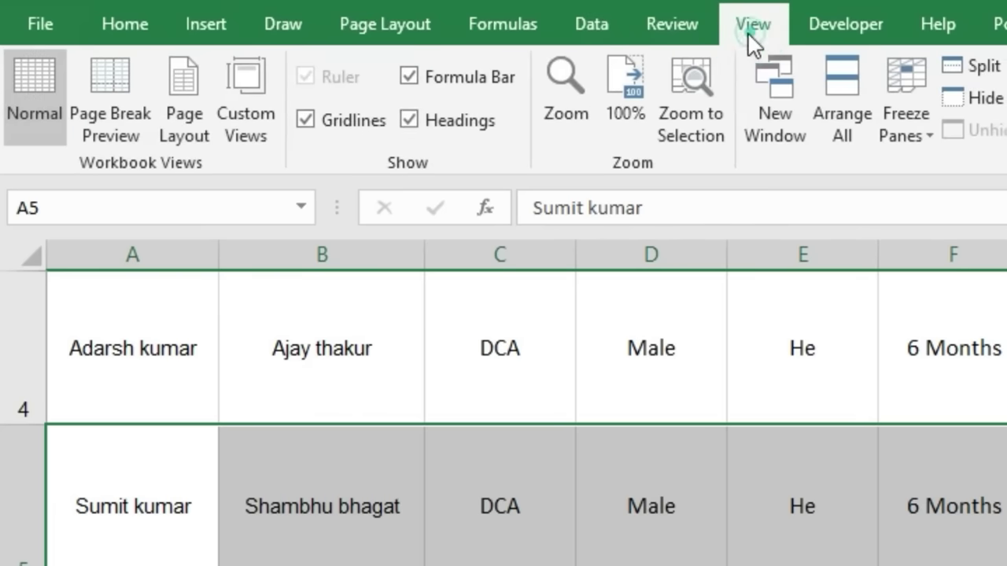
pyautogui.click(261, 115)
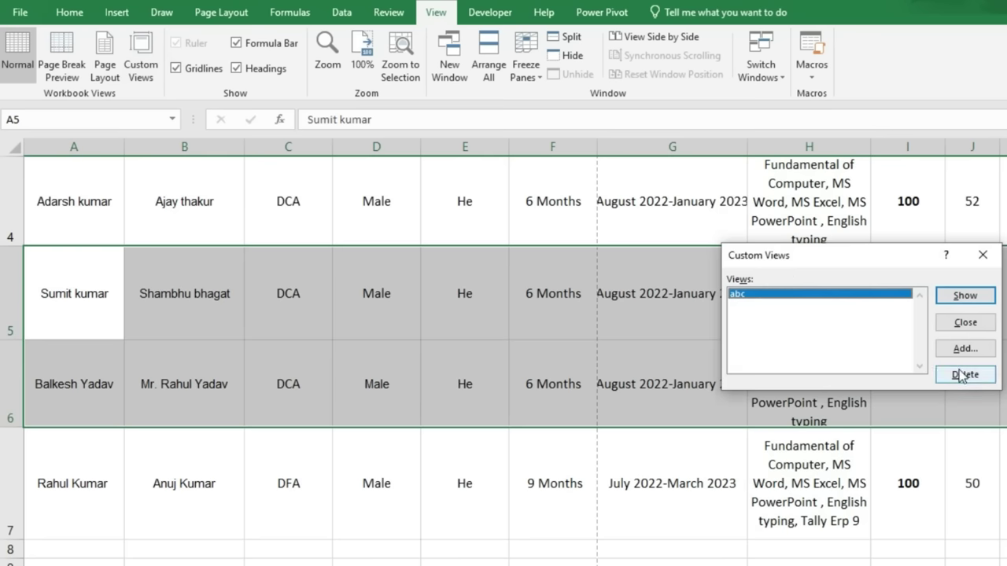
# Step: Delete the abc custom view and confirm with Yes
pyautogui.click(963, 376)
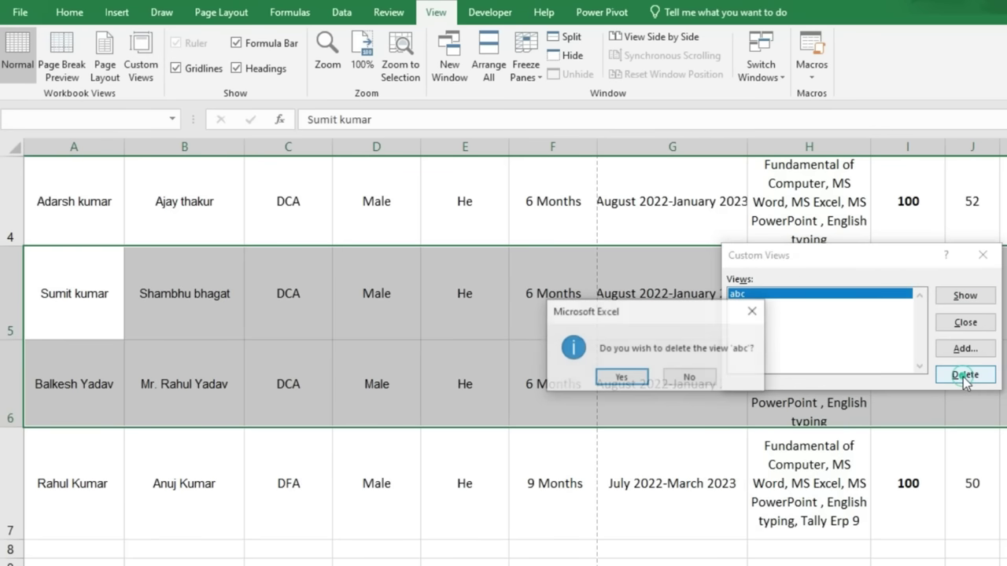
pyautogui.click(639, 377)
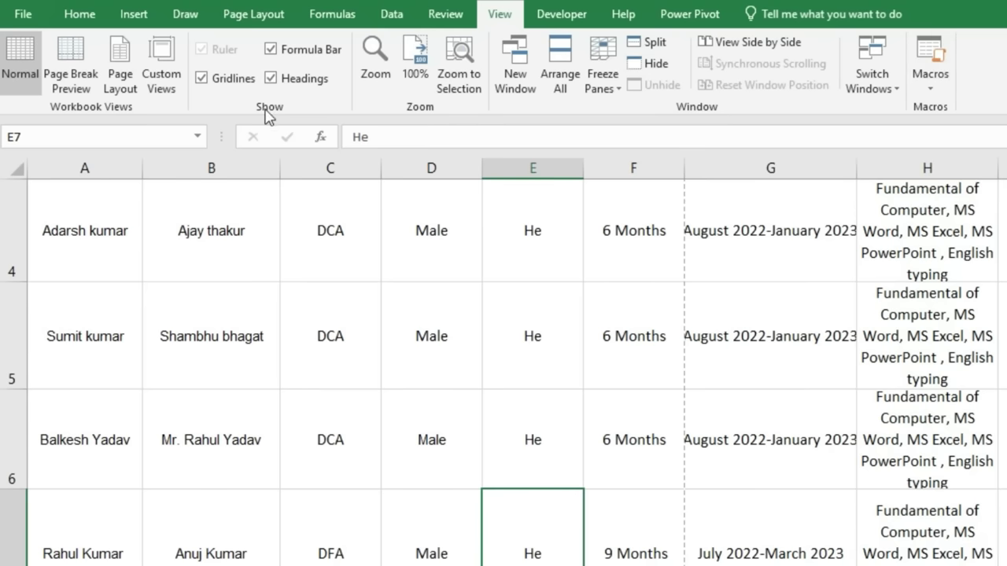
# Step: Switch to the blank Sheet2 and click through a few cells
pyautogui.click(73, 229)
pyautogui.click(194, 238)
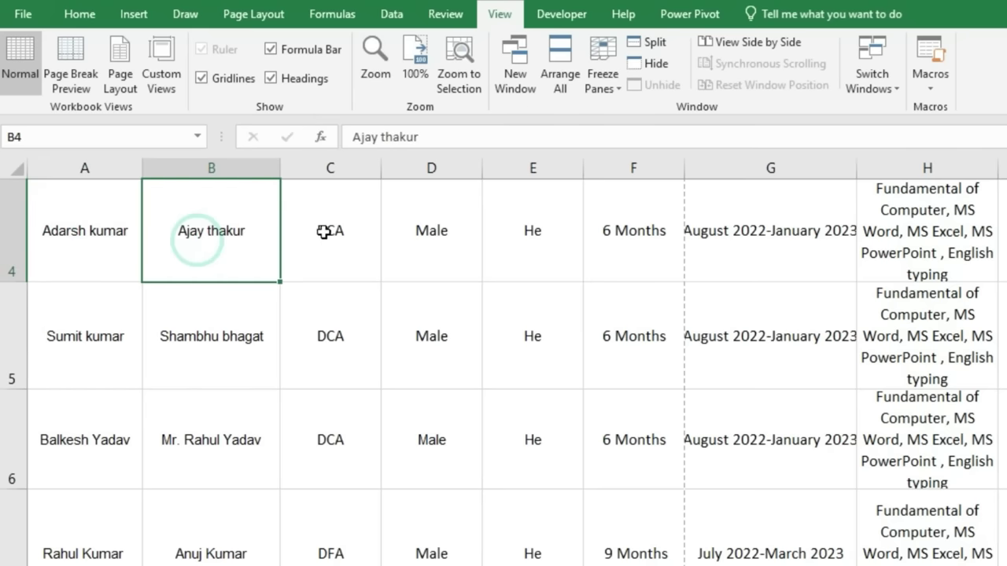
pyautogui.click(130, 542)
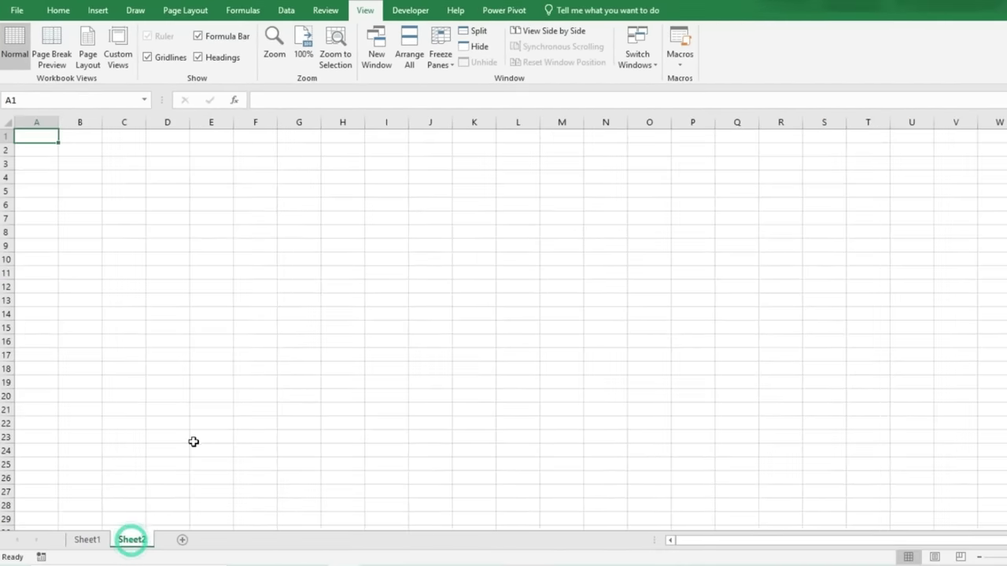
pyautogui.click(206, 331)
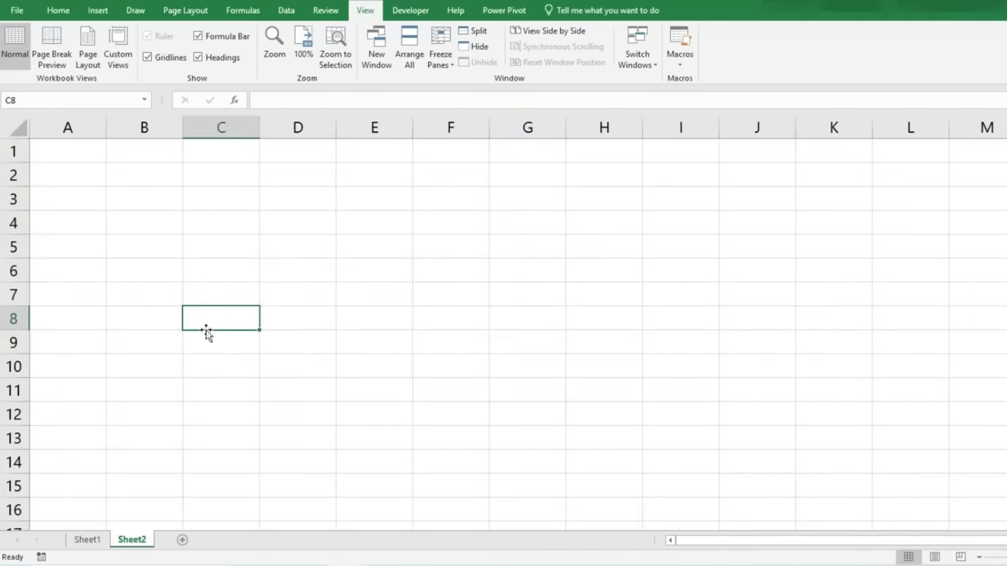
pyautogui.click(125, 192)
pyautogui.click(197, 195)
pyautogui.click(295, 195)
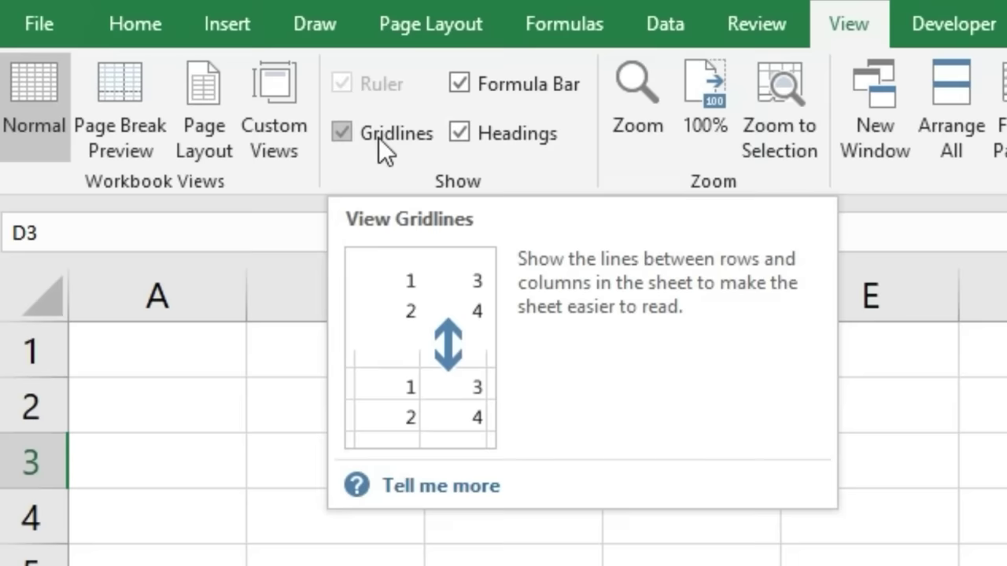
# Step: Hide Sheet2's gridlines, then show them again
pyautogui.click(378, 137)
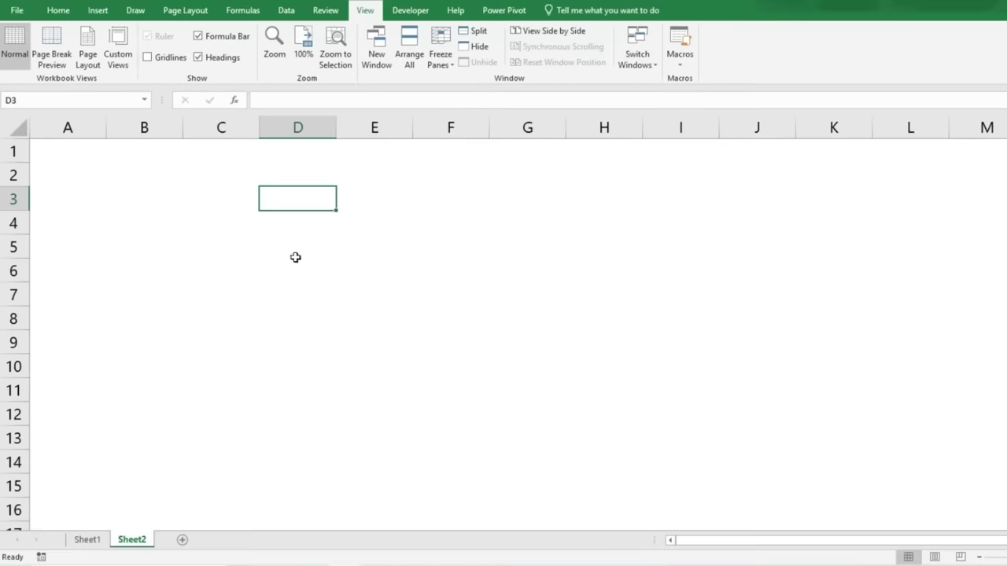
pyautogui.click(214, 219)
pyautogui.click(277, 277)
pyautogui.click(416, 275)
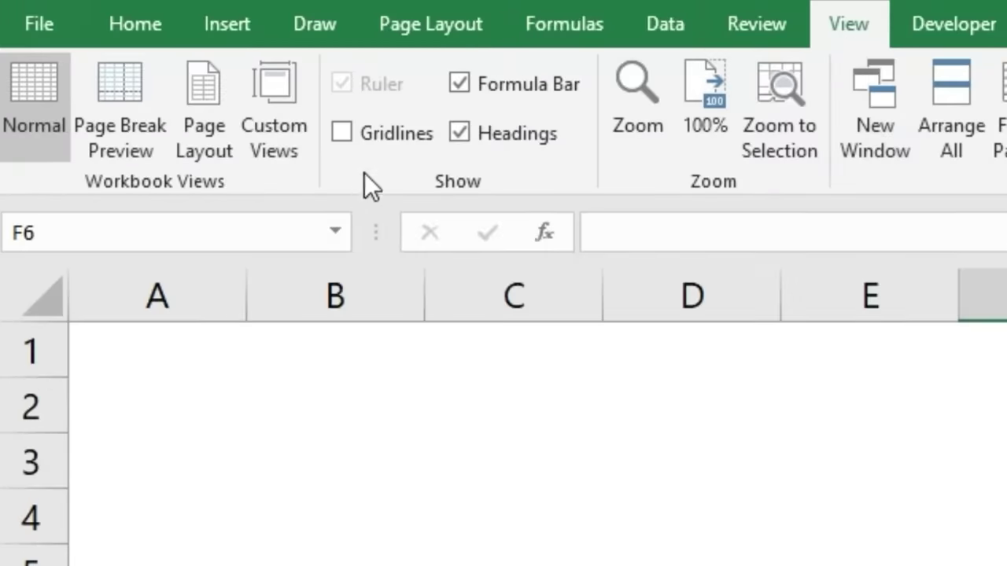
pyautogui.click(377, 141)
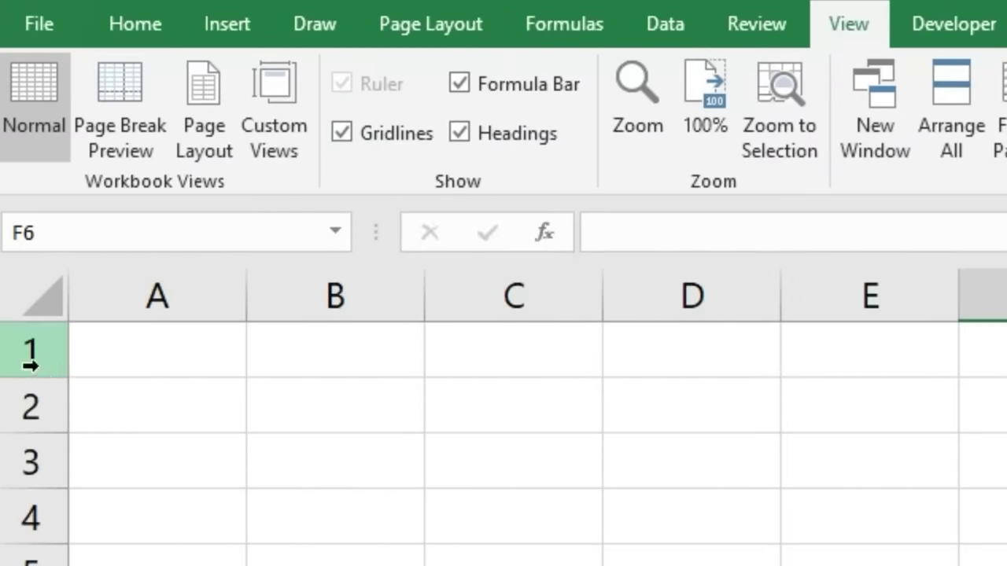
# Step: Toggle headings and the formula bar off and back on, then switch to Page Layout view
pyautogui.click(515, 135)
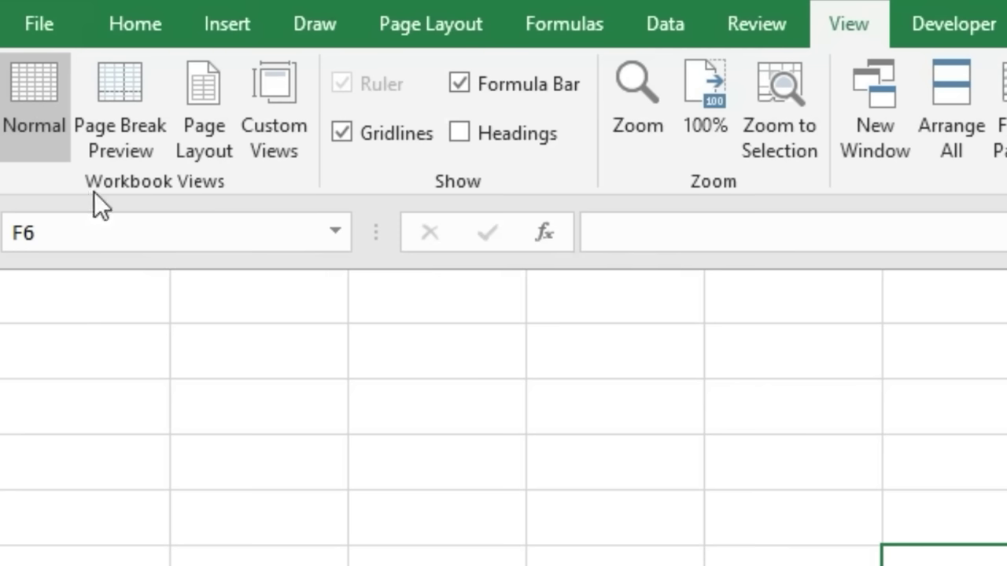
pyautogui.click(459, 133)
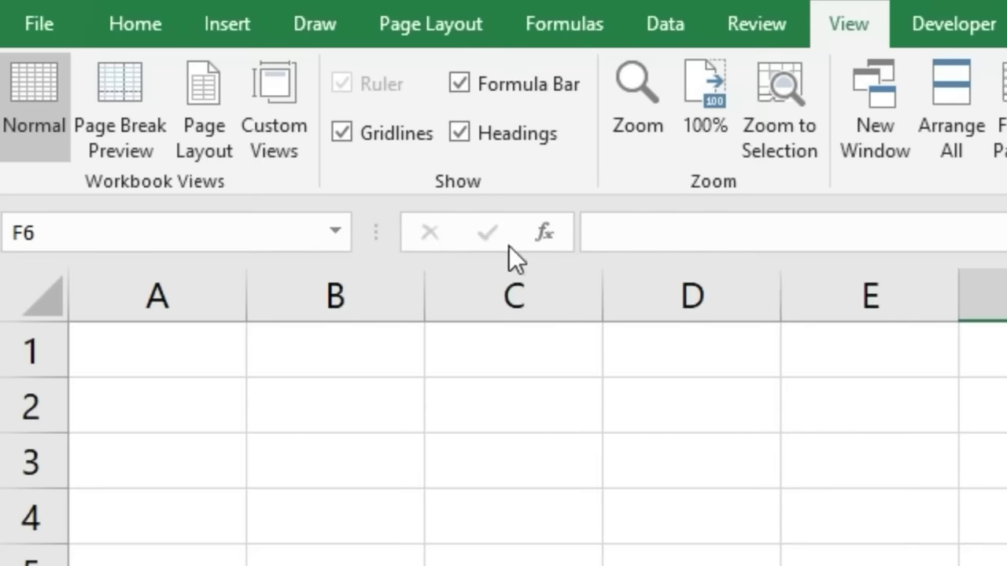
pyautogui.click(459, 84)
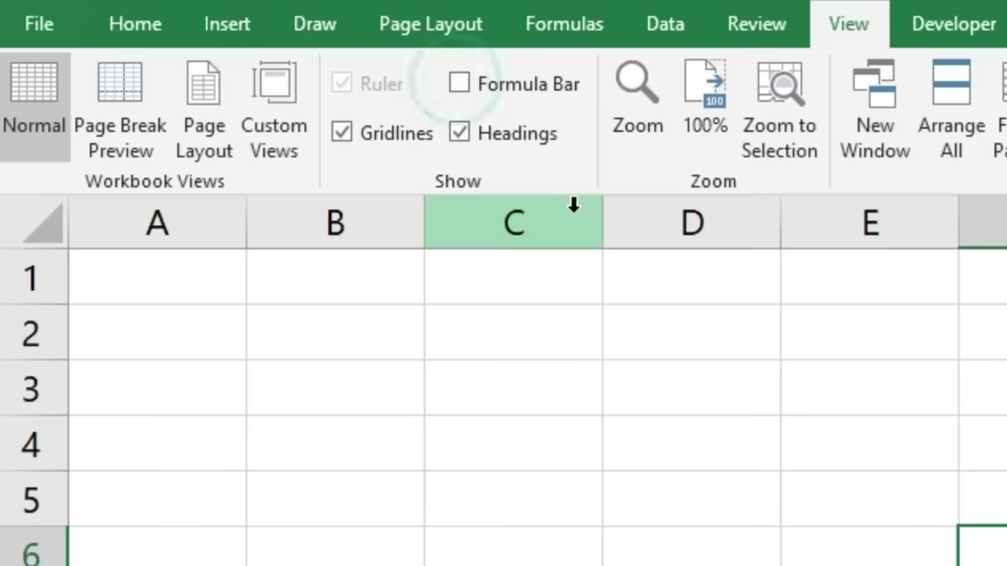
pyautogui.click(470, 87)
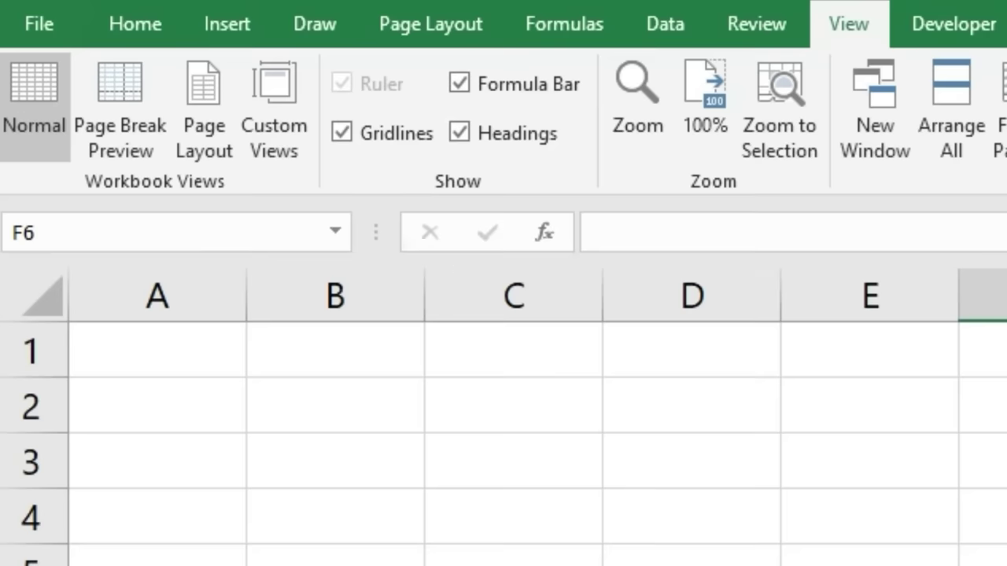
pyautogui.click(206, 117)
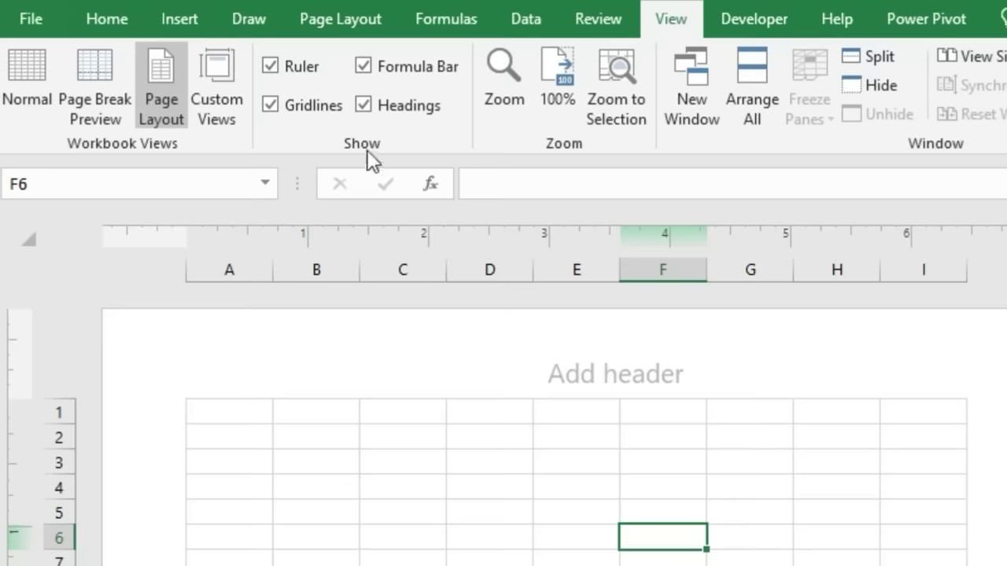
# Step: Turn the ruler off and back on, then return to Normal view
pyautogui.click(293, 72)
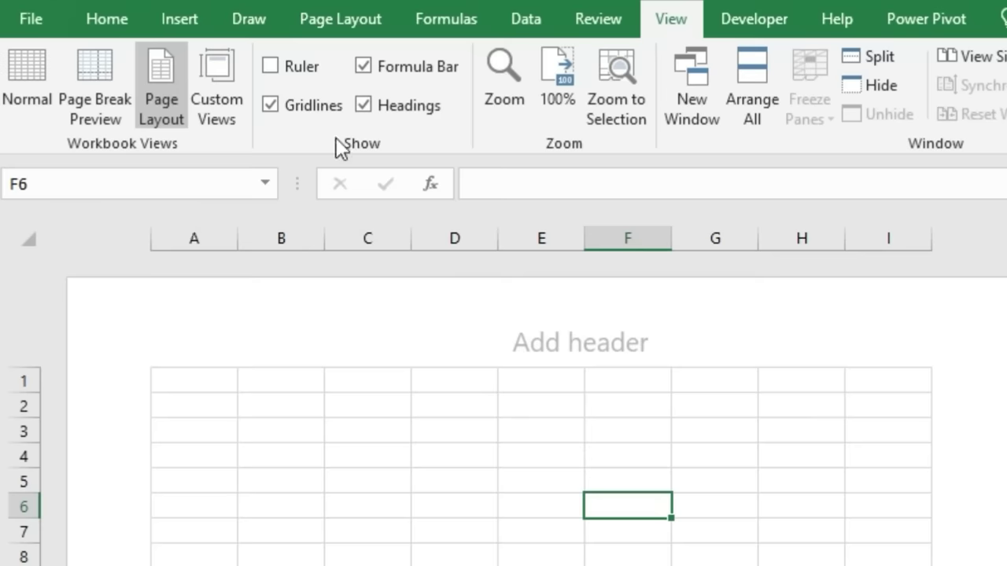
pyautogui.click(275, 69)
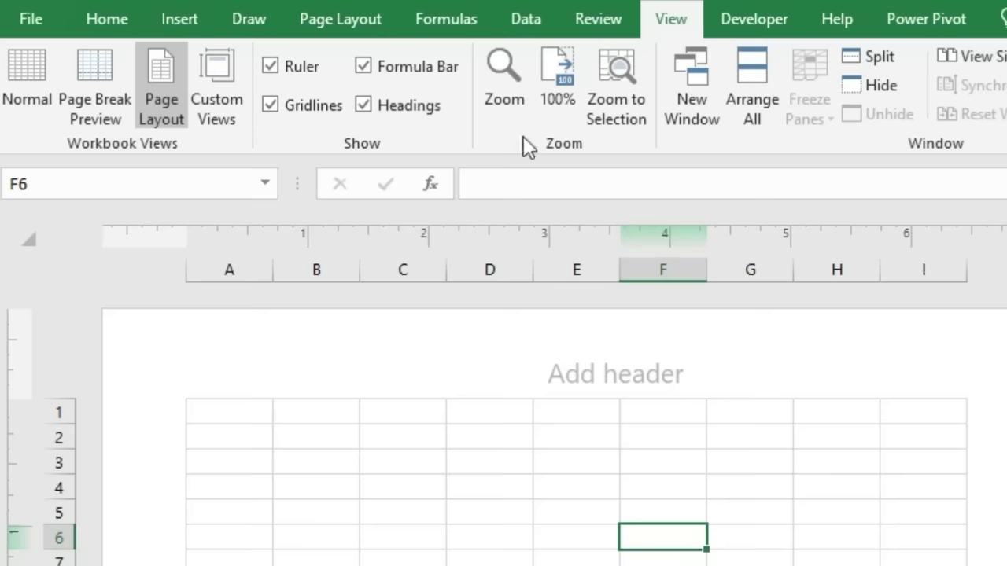
pyautogui.click(44, 79)
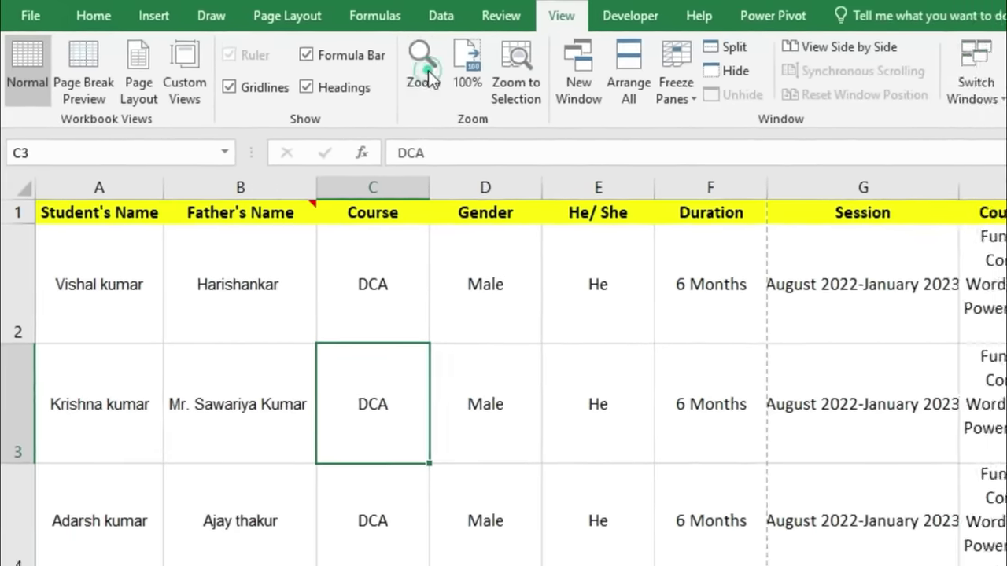
# Step: Zoom the sheet to 200% magnification
pyautogui.click(503, 79)
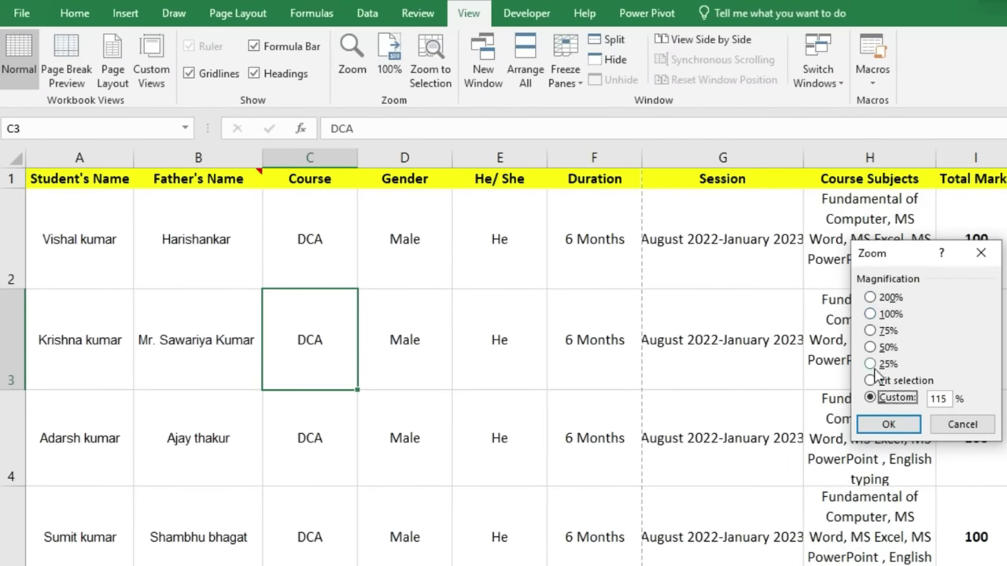
pyautogui.click(869, 314)
pyautogui.click(870, 297)
pyautogui.click(890, 423)
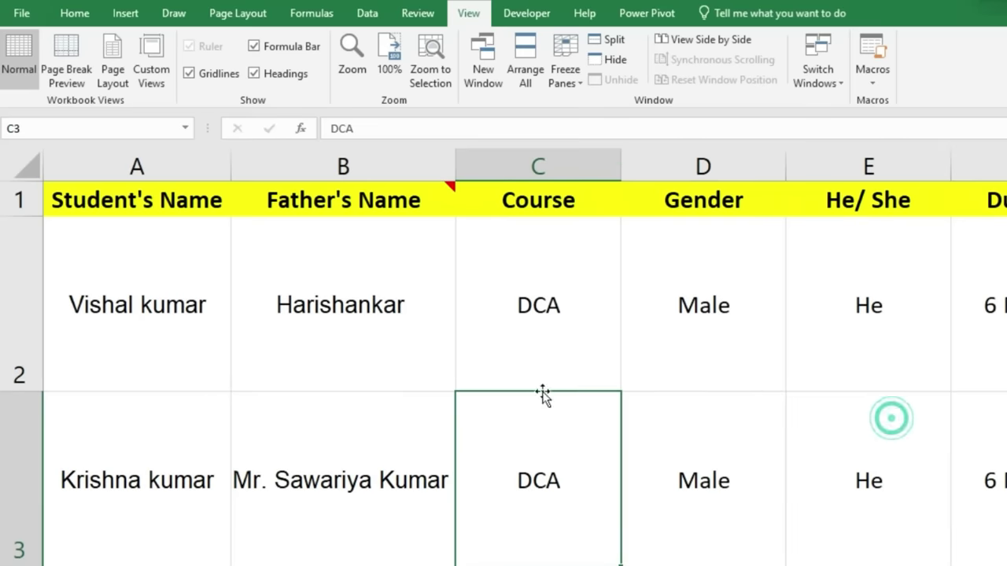
# Step: Zoom the sheet out to 25% magnification
pyautogui.click(352, 65)
pyautogui.click(887, 364)
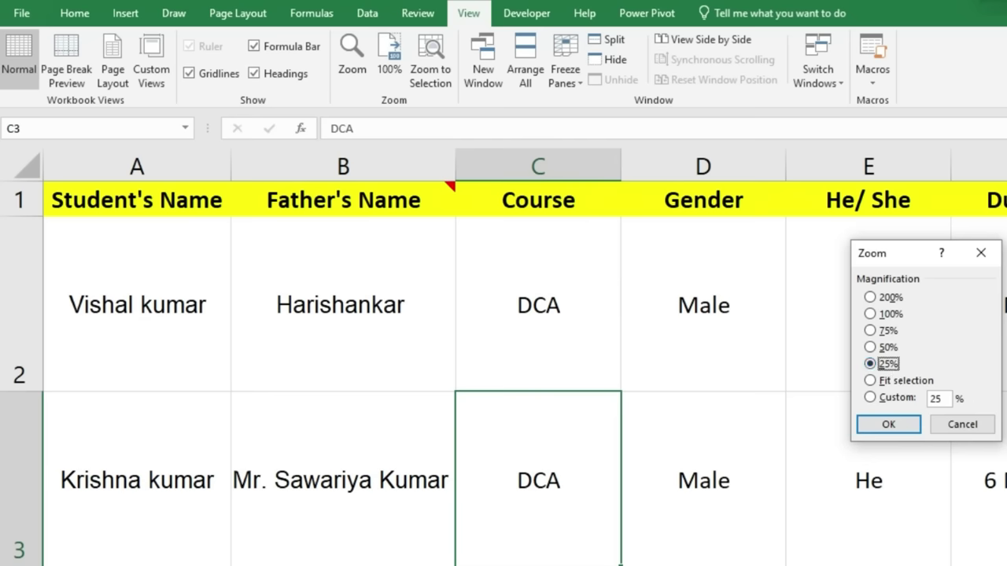
pyautogui.click(888, 425)
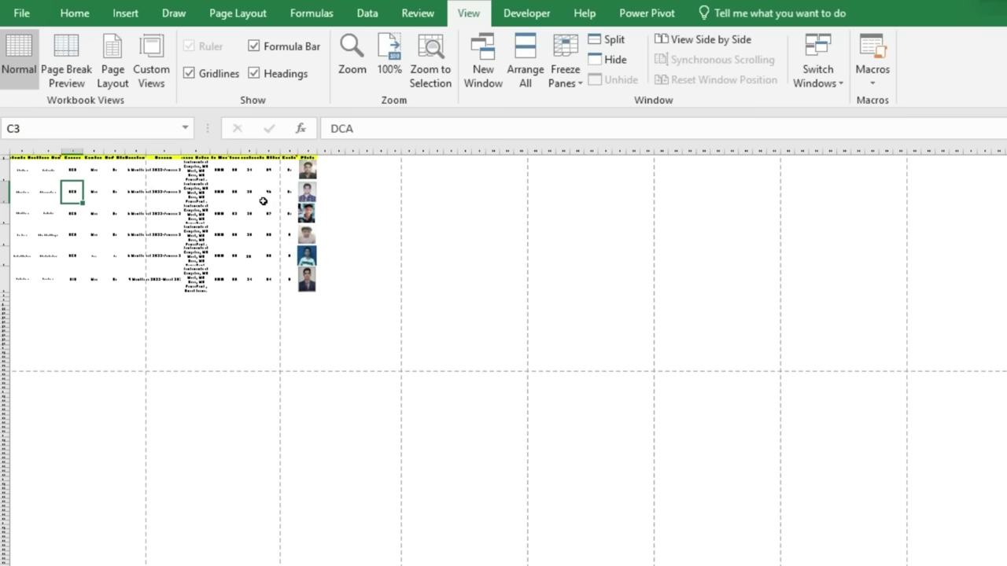
# Step: Reset the student sheet to 100% zoom, then zoom in and out around the records
pyautogui.click(388, 66)
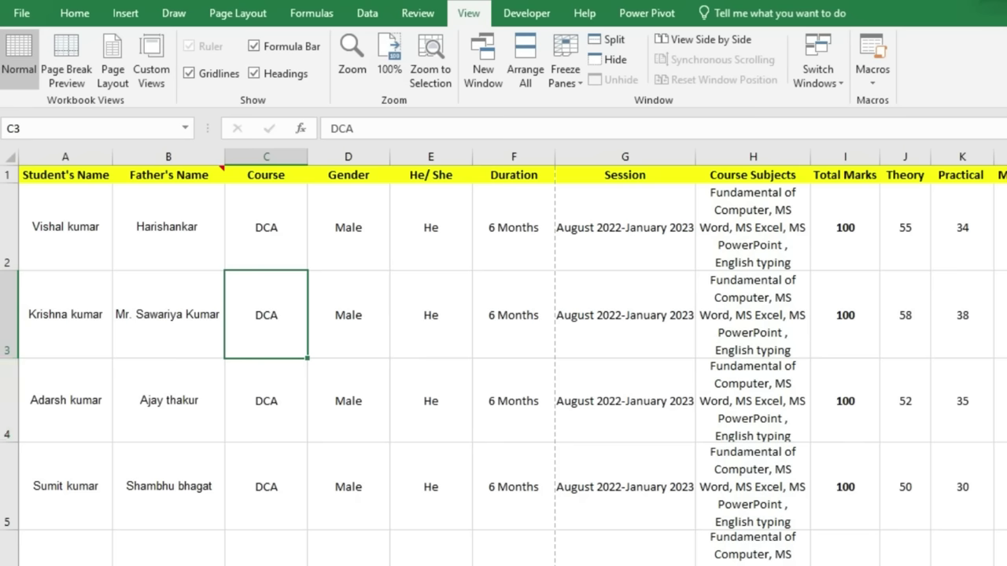
pyautogui.click(446, 470)
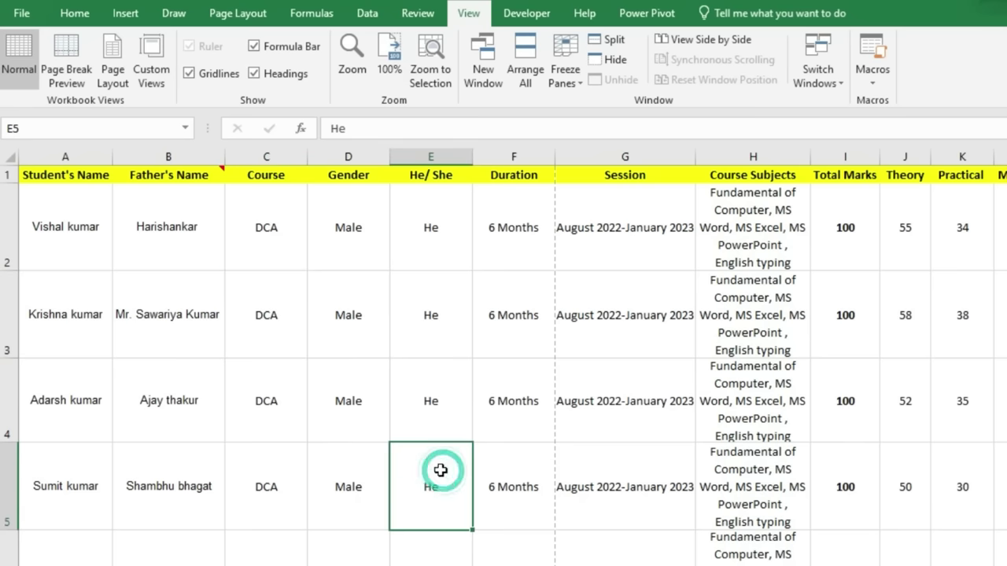
pyautogui.keyDown('ctrl'); pyautogui.scroll(3, 440, 471); pyautogui.keyUp('ctrl')
pyautogui.keyDown('ctrl'); pyautogui.scroll(2, 441, 470); pyautogui.keyUp('ctrl')
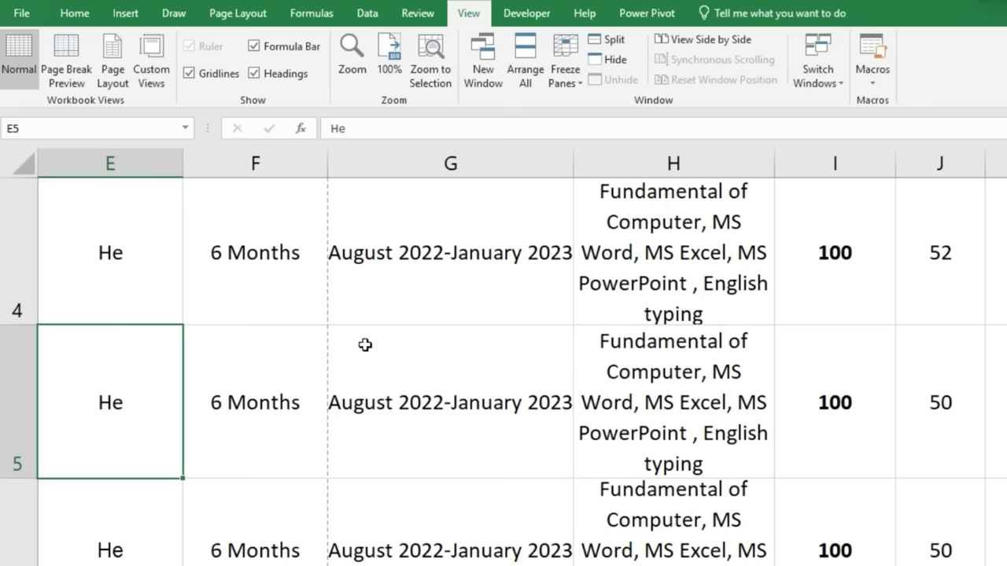
pyautogui.keyDown('ctrl'); pyautogui.scroll(-1, 365, 345); pyautogui.keyUp('ctrl')
pyautogui.keyDown('ctrl'); pyautogui.scroll(-1, 365, 347); pyautogui.keyUp('ctrl')
pyautogui.keyDown('ctrl'); pyautogui.scroll(-1, 367, 354); pyautogui.keyUp('ctrl')
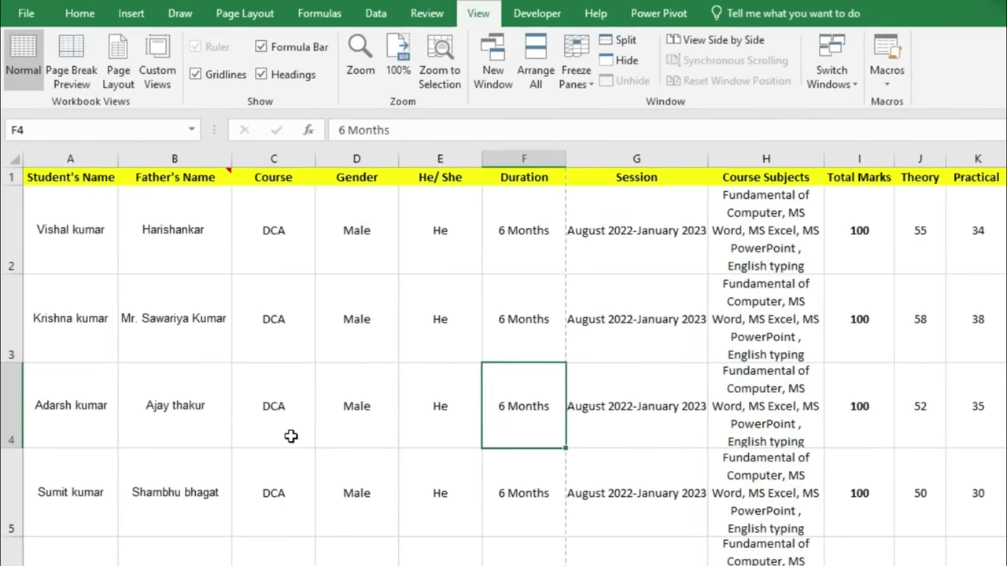
pyautogui.scroll(2, 292, 434)
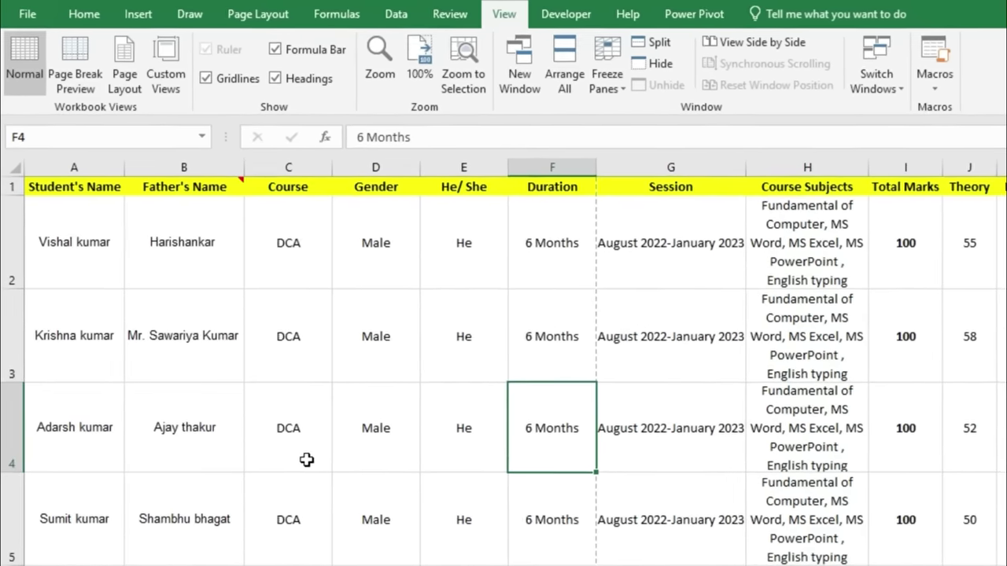
pyautogui.scroll(1, 306, 461)
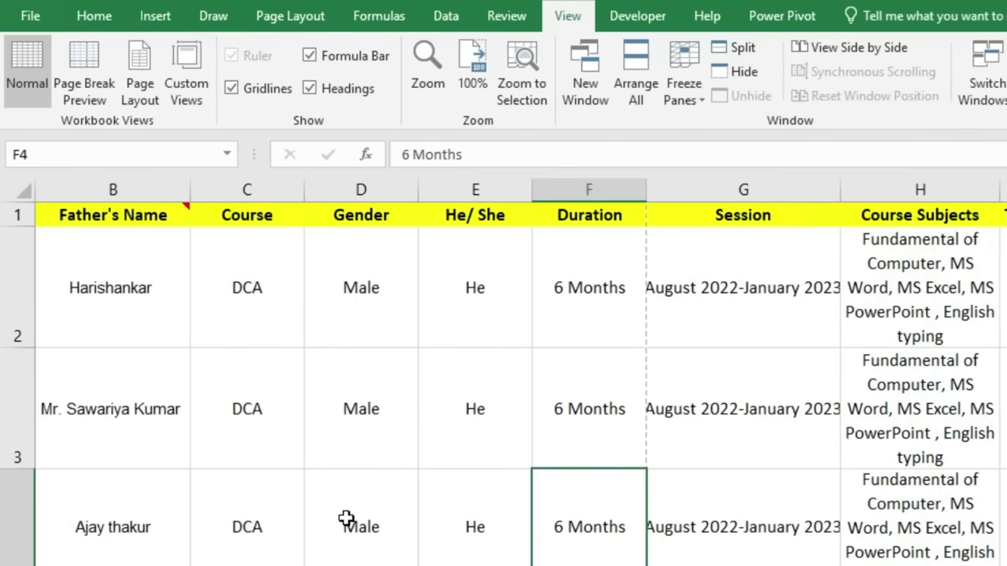
pyautogui.moveTo(347, 393); pyautogui.dragTo(461, 392)
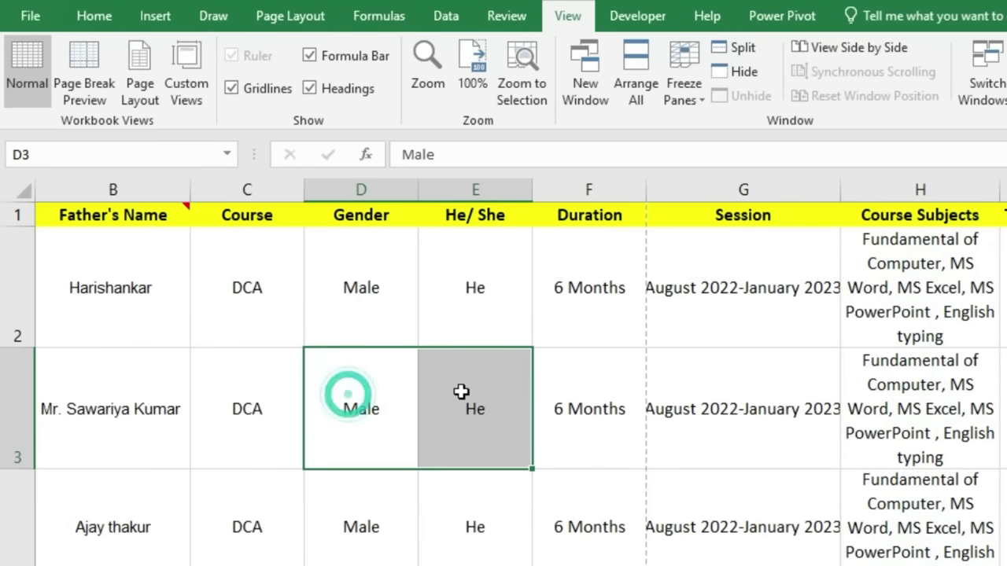
pyautogui.moveTo(719, 387); pyautogui.dragTo(887, 418)
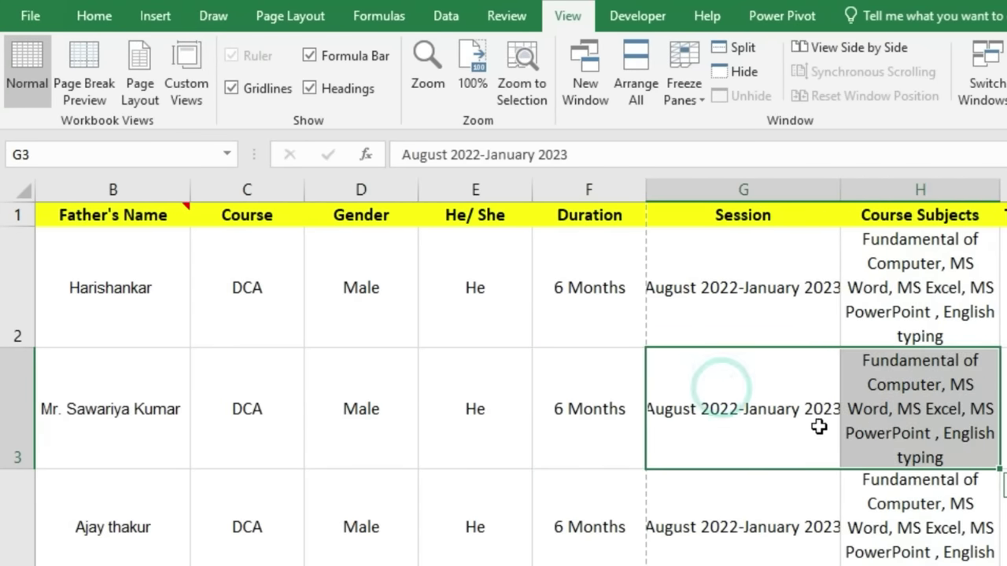
pyautogui.click(542, 84)
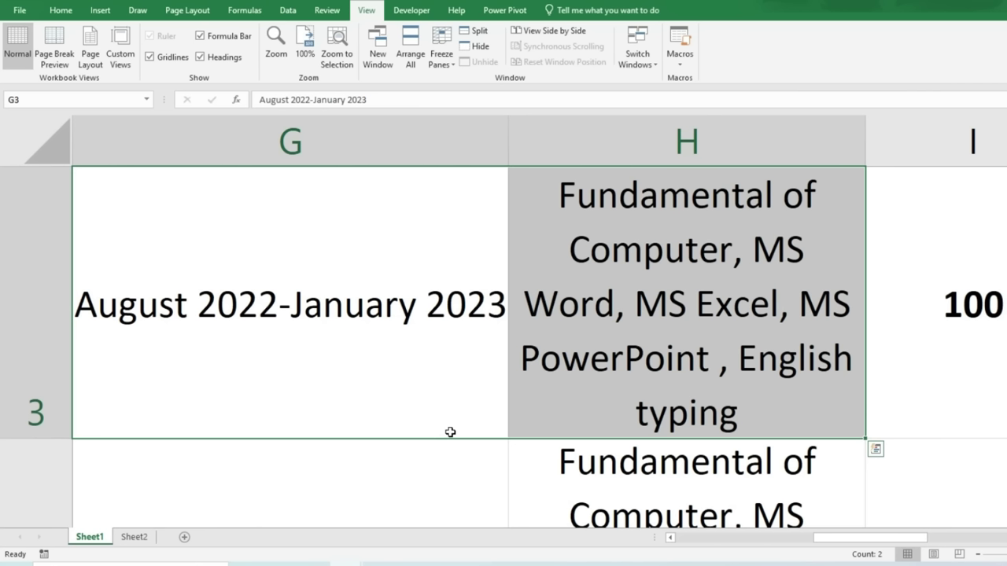
pyautogui.click(307, 47)
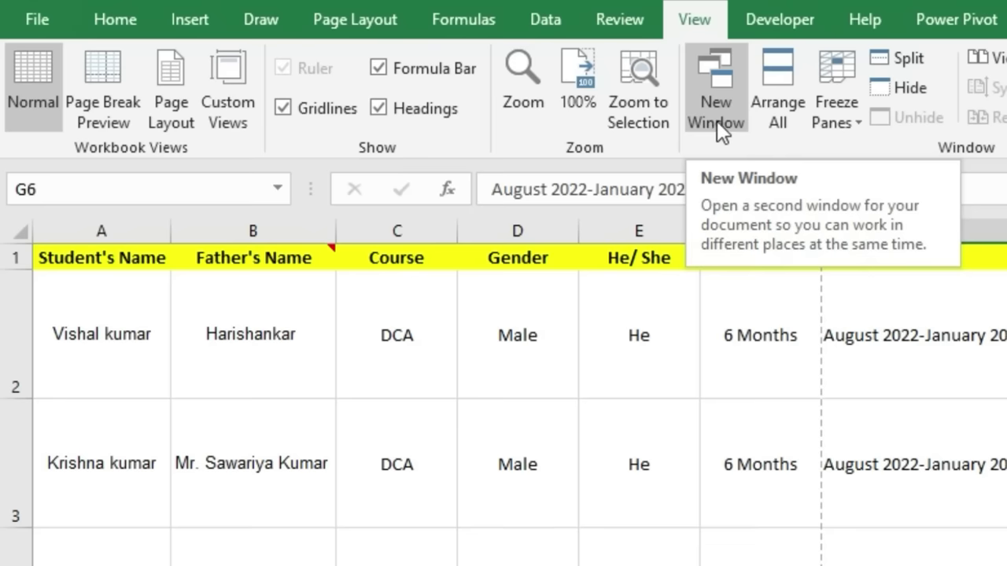
# Step: Switch to the second window and open a new window of the student workbook
pyautogui.click(600, 440)
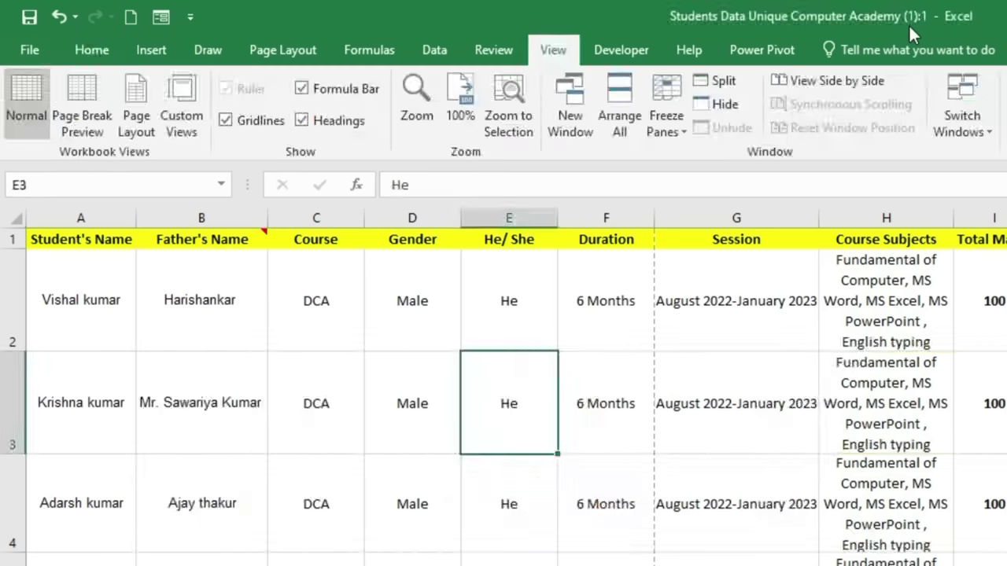
pyautogui.hotkey('ctrl', 'F6')
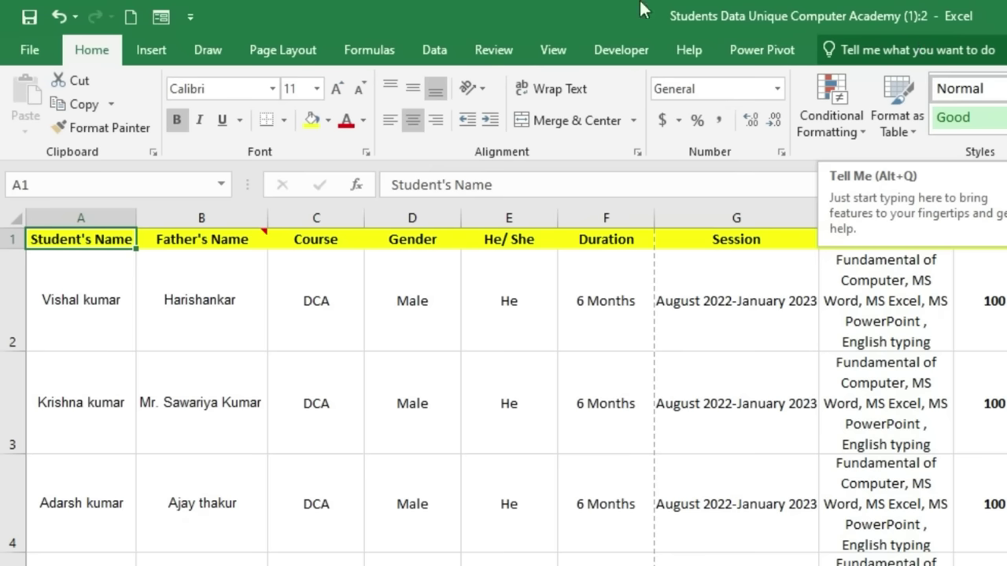
pyautogui.click(540, 51)
pyautogui.click(587, 126)
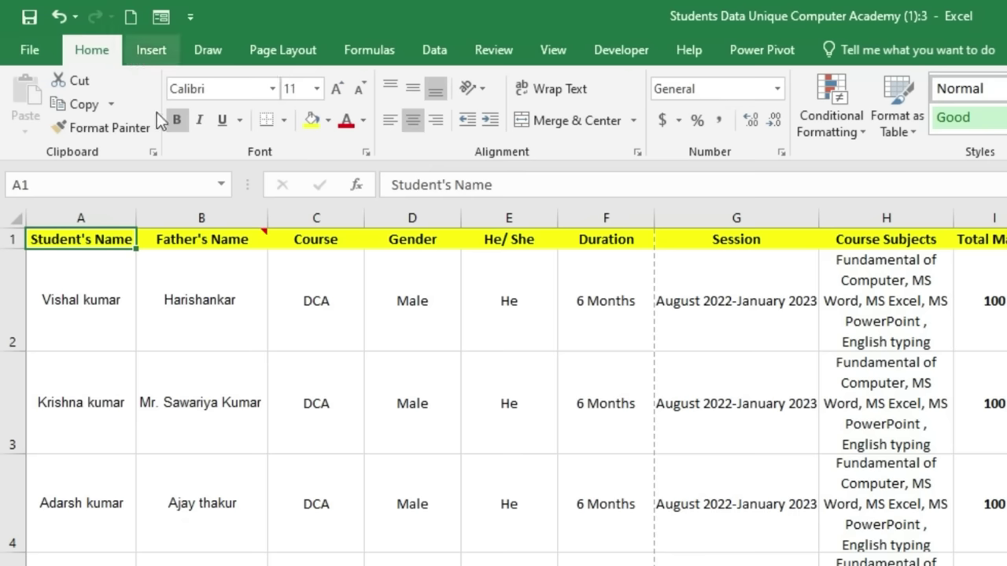
# Step: Replace the first student's name in A2 with a new name and verify it in window 2
pyautogui.click(115, 297)
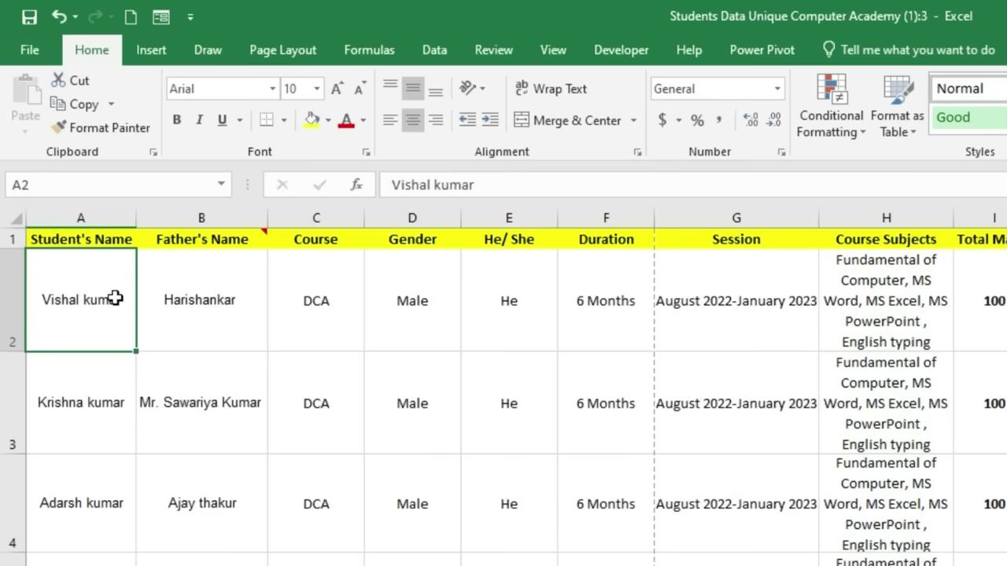
pyautogui.press('Delete')
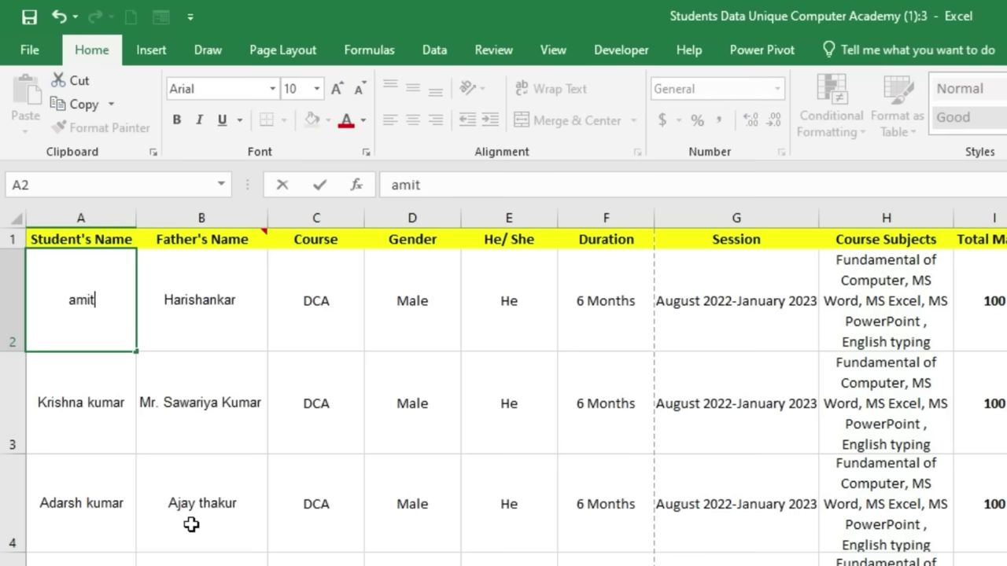
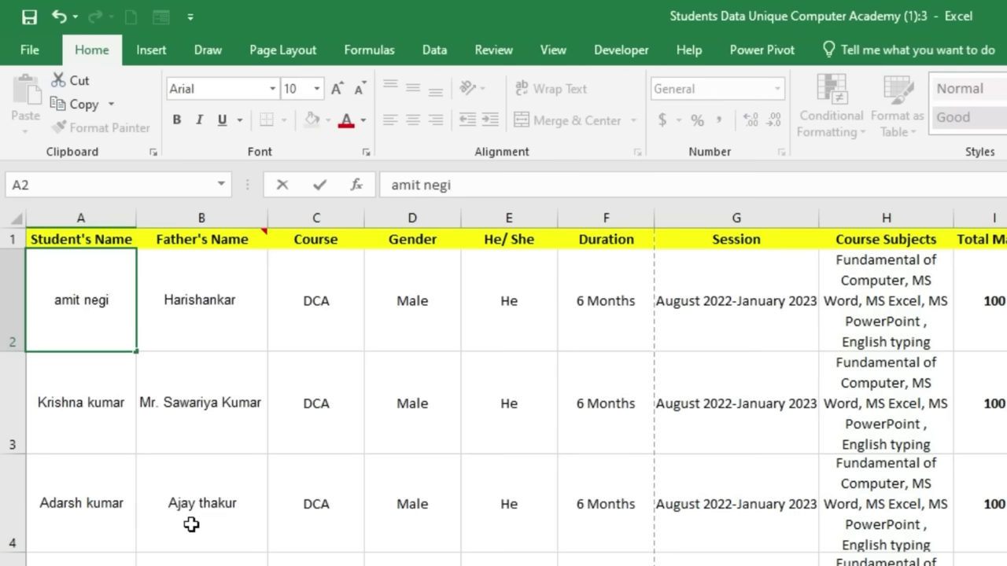
pyautogui.press('Return')
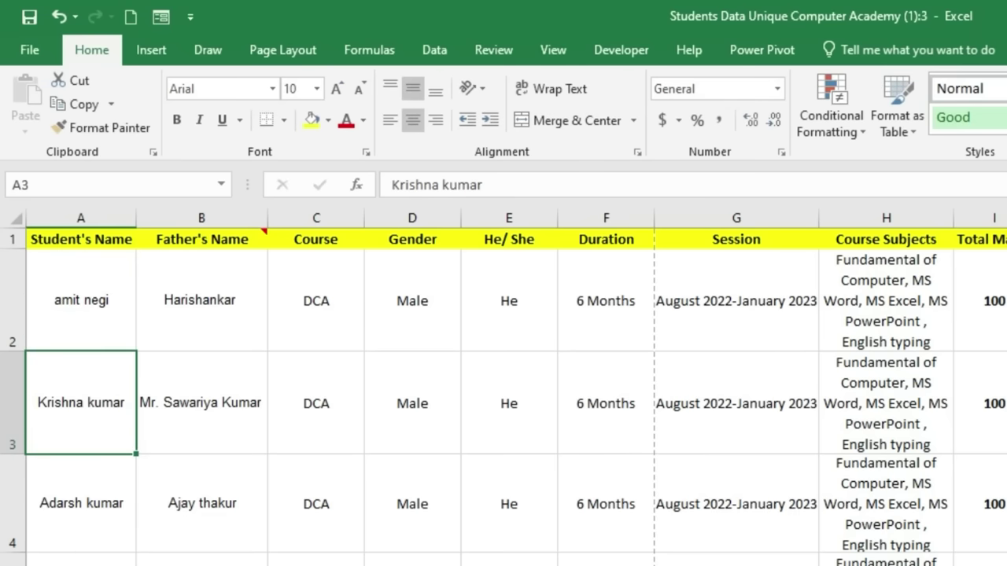
pyautogui.hotkey('ctrl', 'F6')
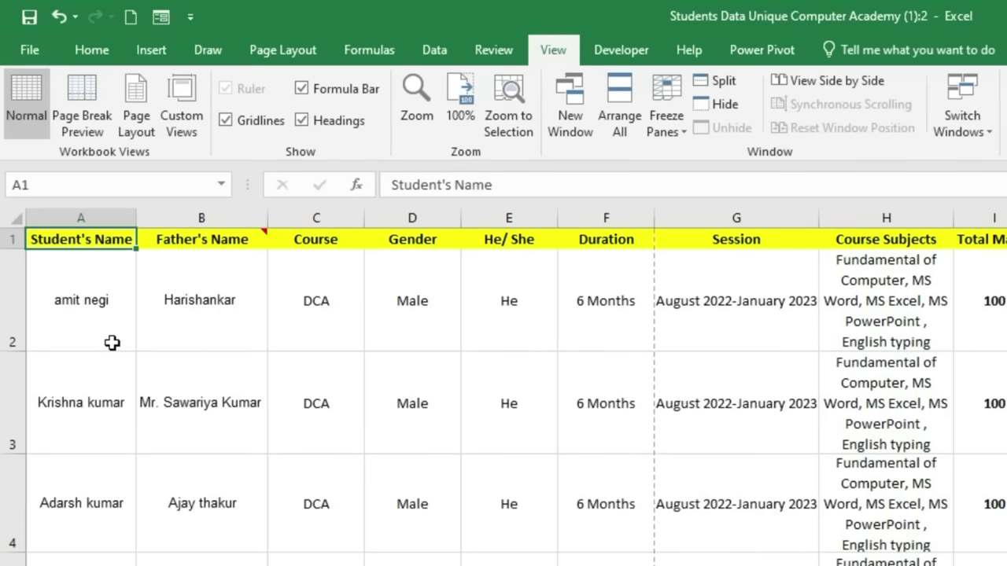
pyautogui.click(91, 332)
# Step: Switch to the workbook's first window and open the Arrange All window options
pyautogui.hotkey('alt', 'Tab')
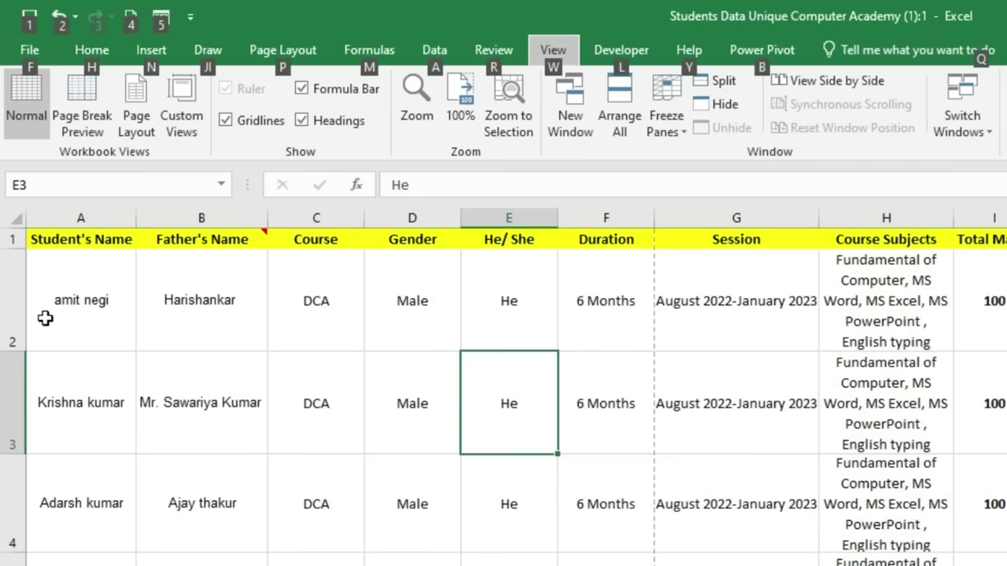
pyautogui.click(72, 316)
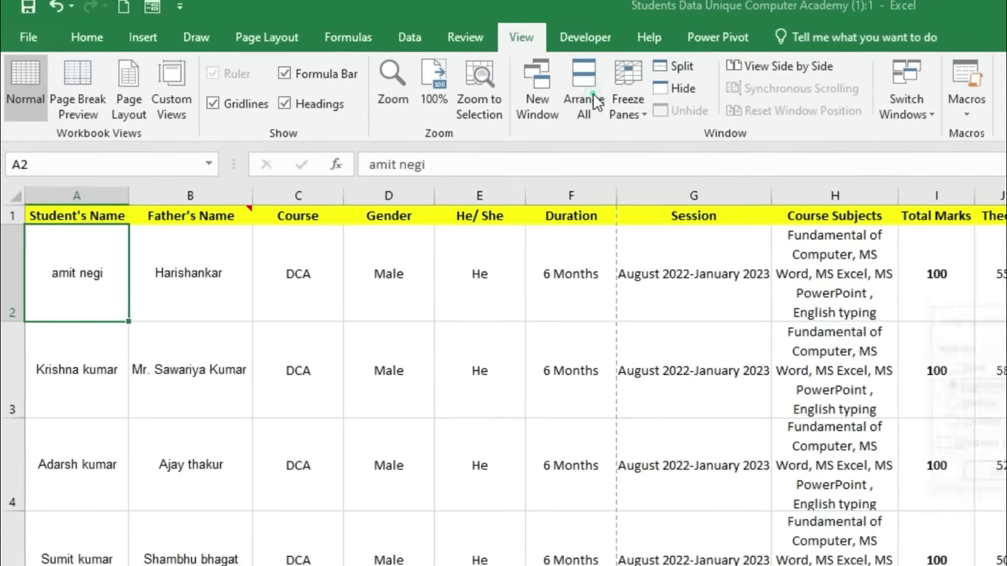
pyautogui.click(595, 101)
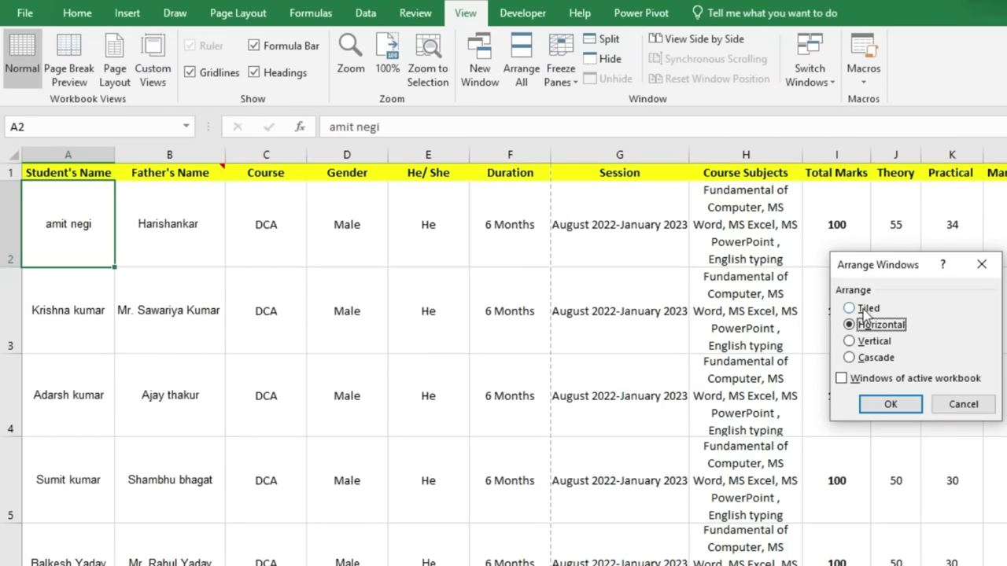
# Step: Arrange the windows in Cascade, then rearrange them Vertical side by side
pyautogui.click(857, 359)
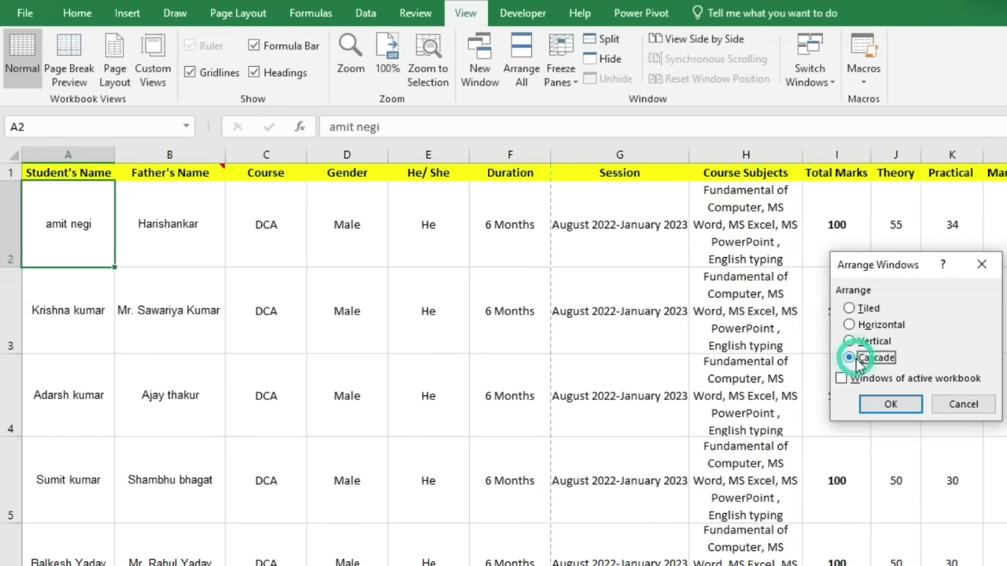
pyautogui.click(890, 403)
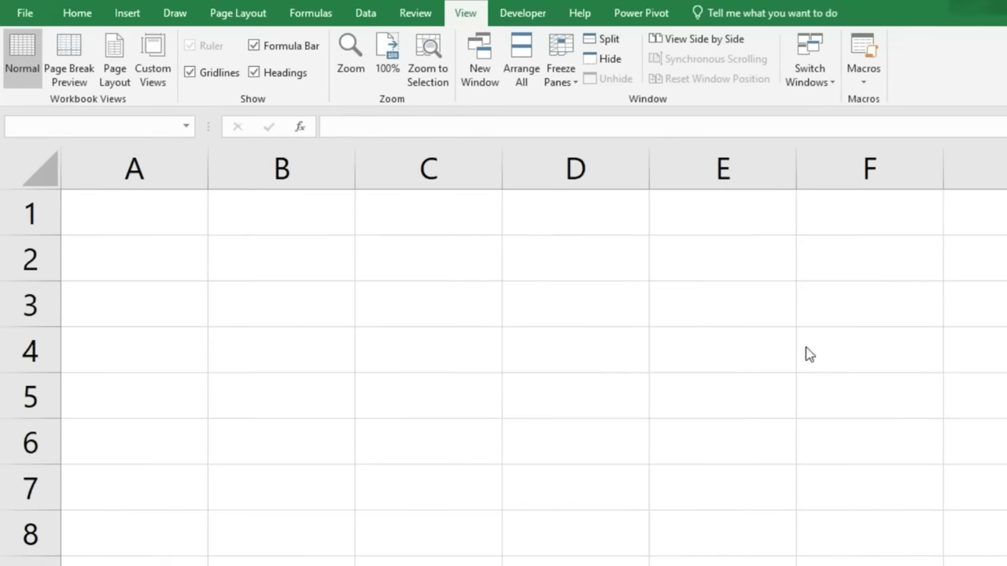
pyautogui.click(522, 78)
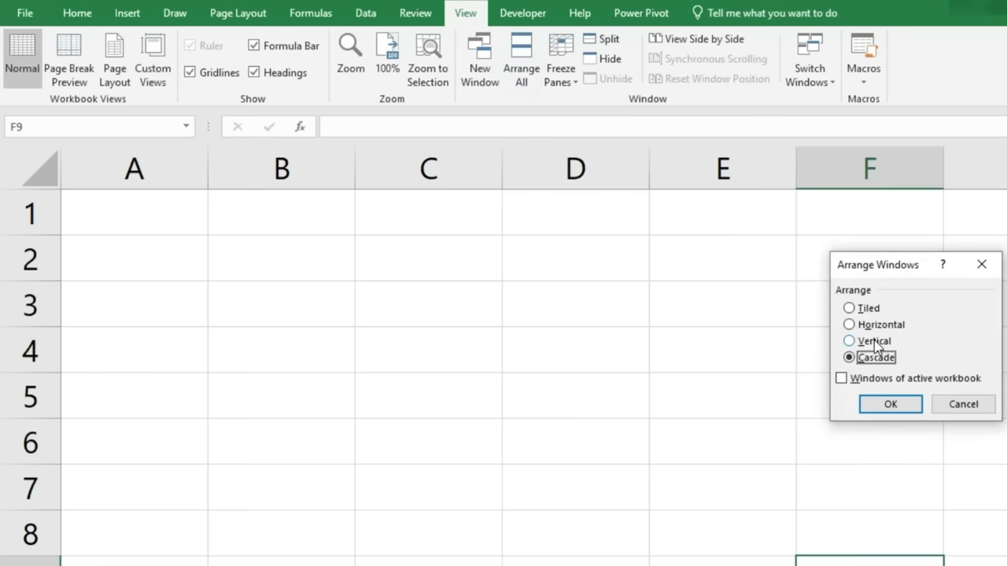
pyautogui.click(866, 342)
pyautogui.click(892, 406)
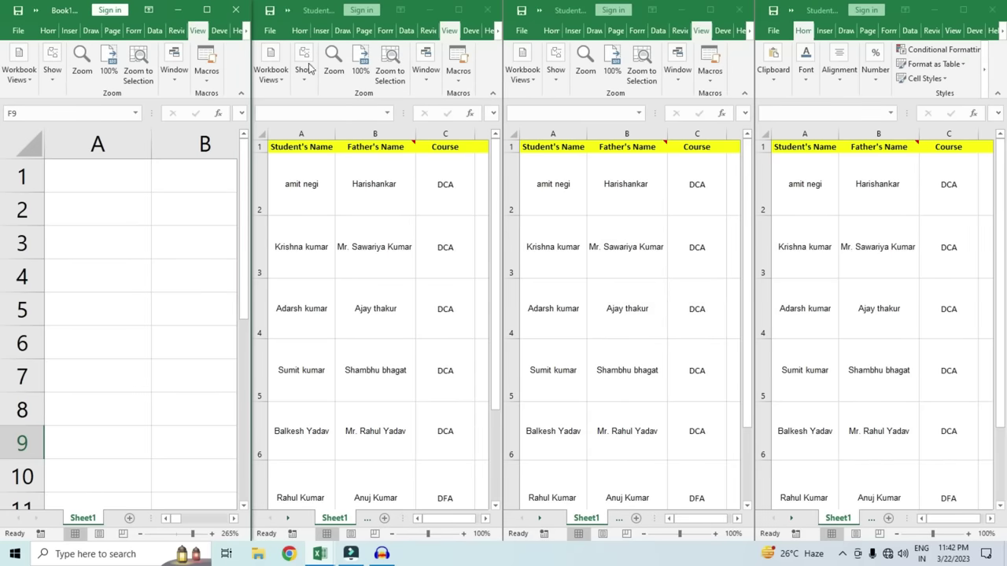
# Step: Change C2 from DCA to MCA, confirm it updates in the other windows, and maximize window 2
pyautogui.click(351, 244)
pyautogui.click(609, 215)
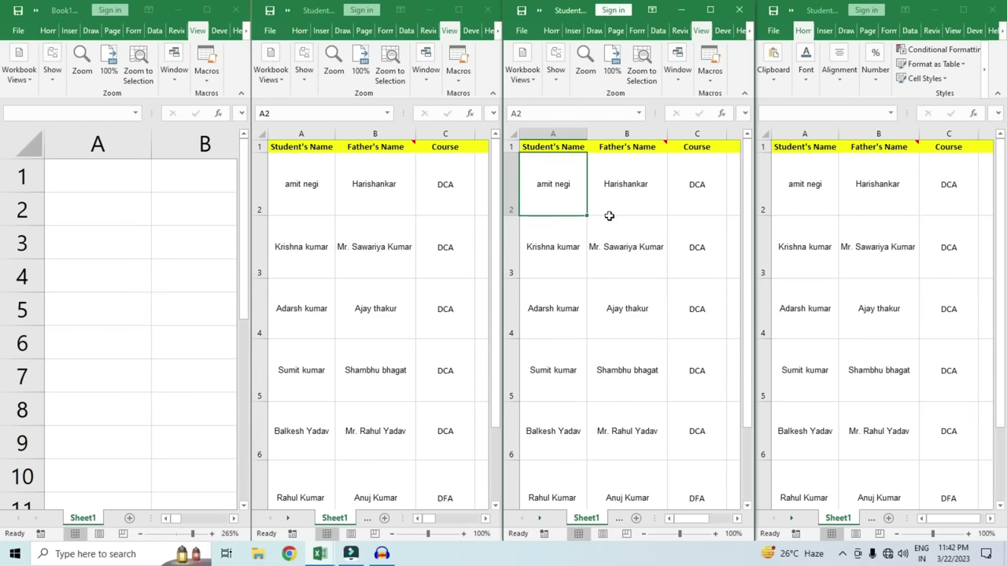
pyautogui.click(899, 215)
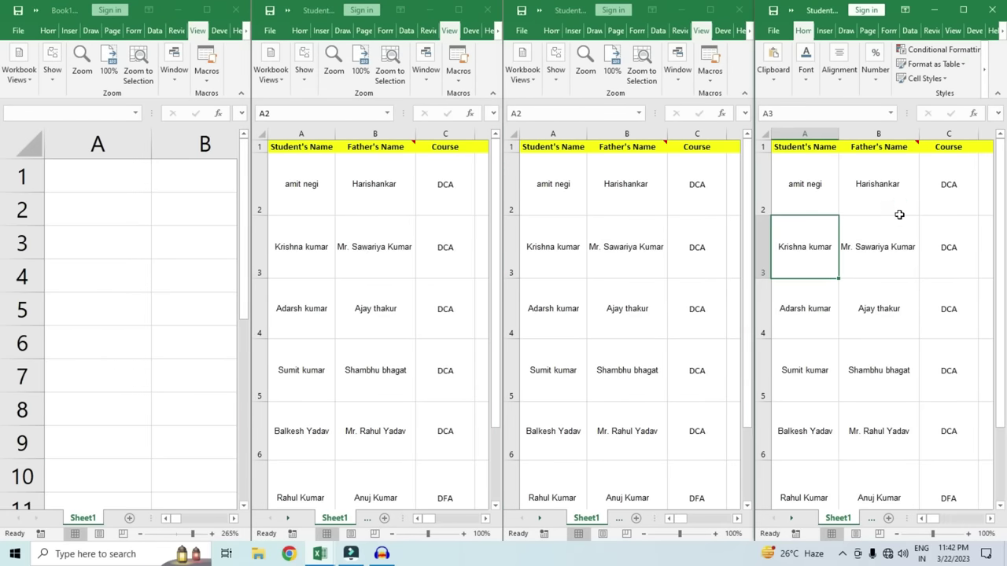
pyautogui.click(464, 193)
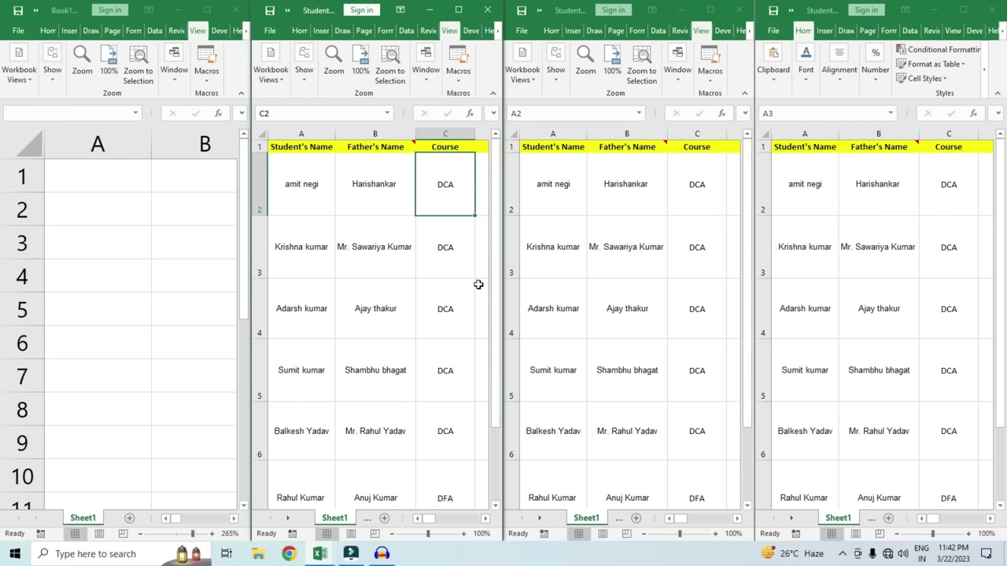
pyautogui.write('M')
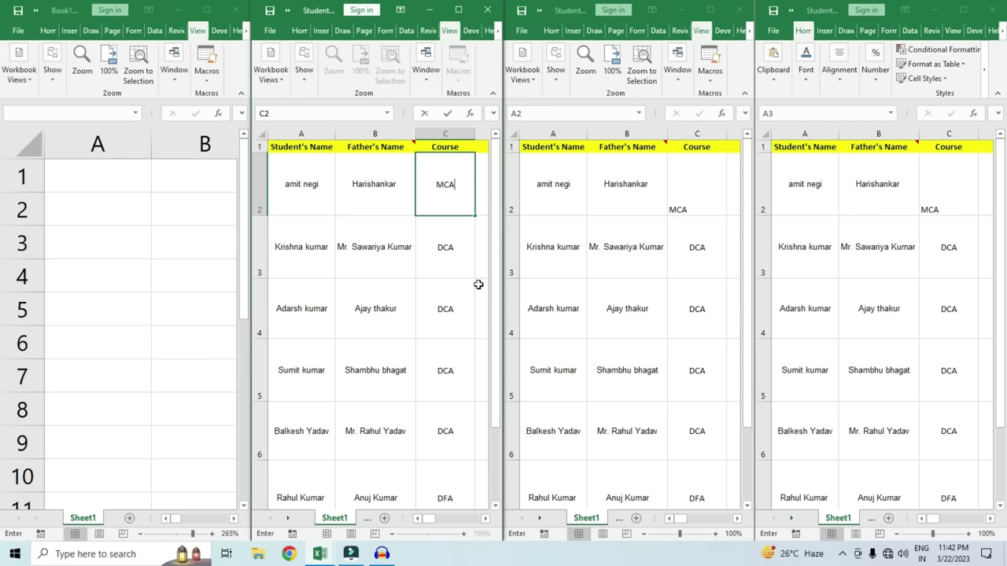
pyautogui.press('Return')
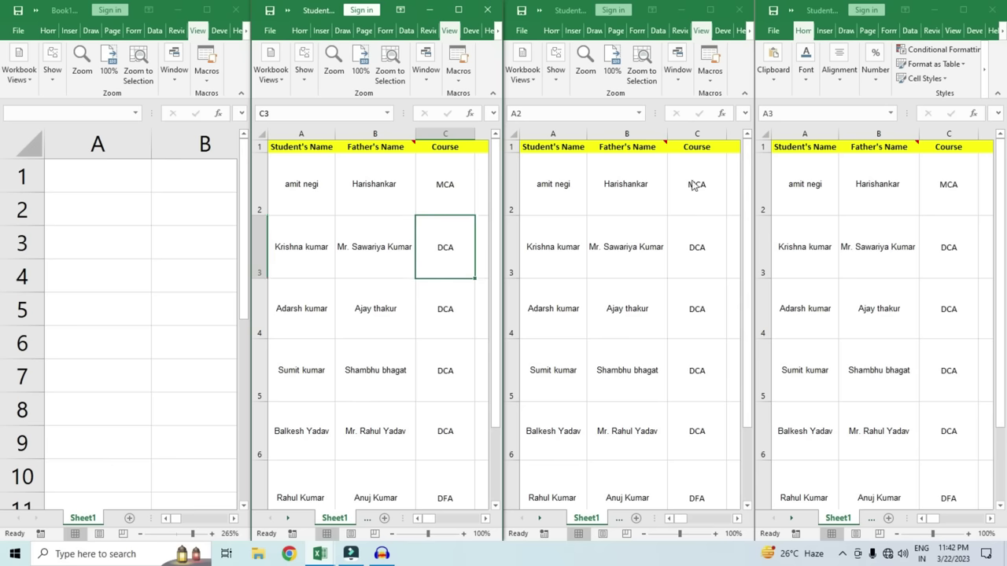
pyautogui.click(692, 184)
pyautogui.click(906, 192)
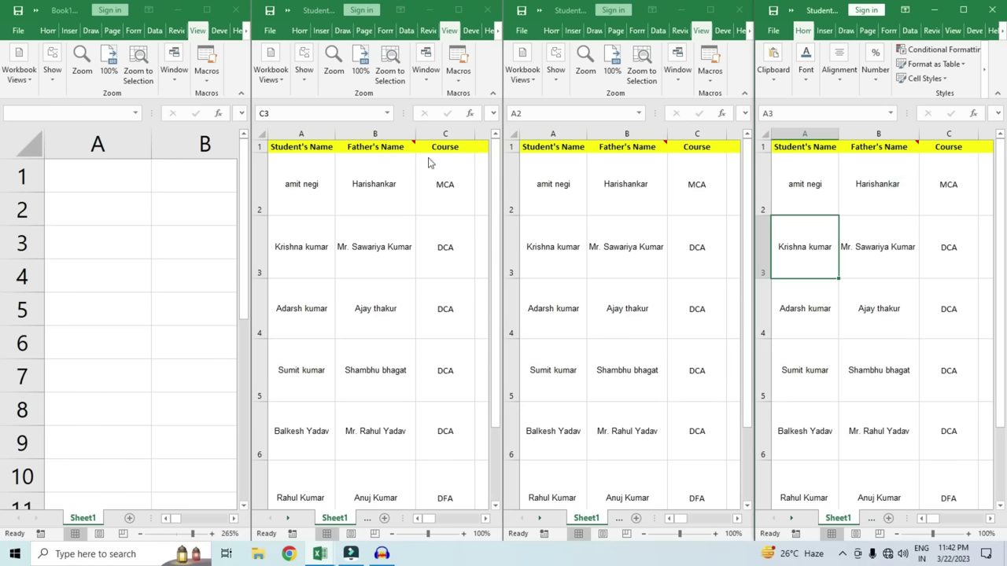
pyautogui.click(458, 11)
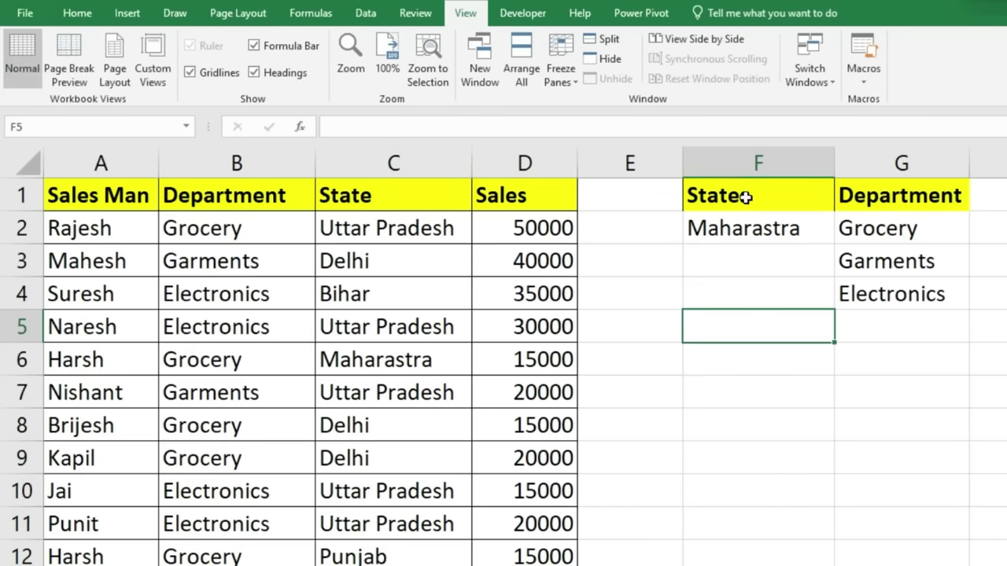
# Step: Delete the States and Department lists in F1:G5, then return to cell A1
pyautogui.moveTo(745, 197); pyautogui.dragTo(950, 340)
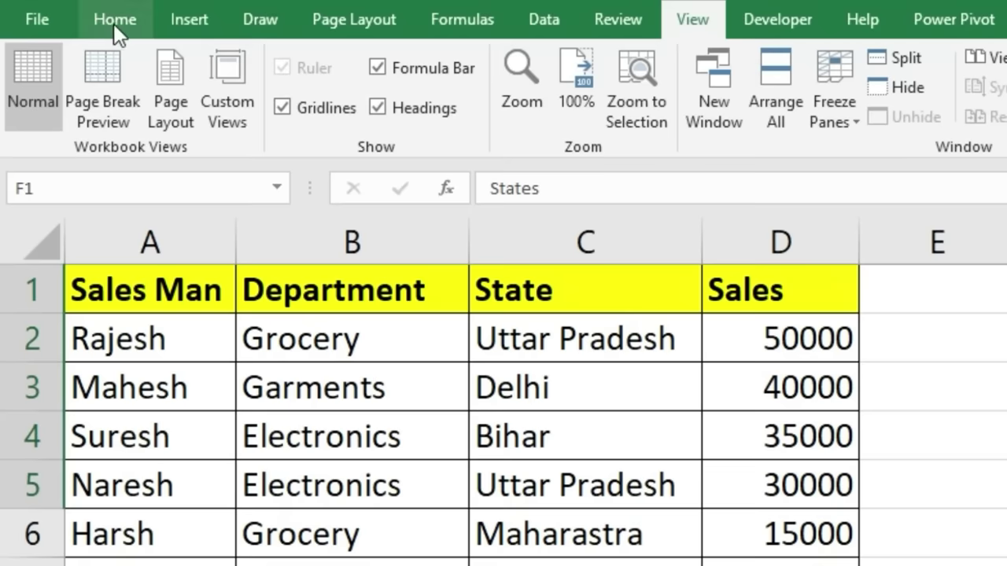
pyautogui.click(113, 26)
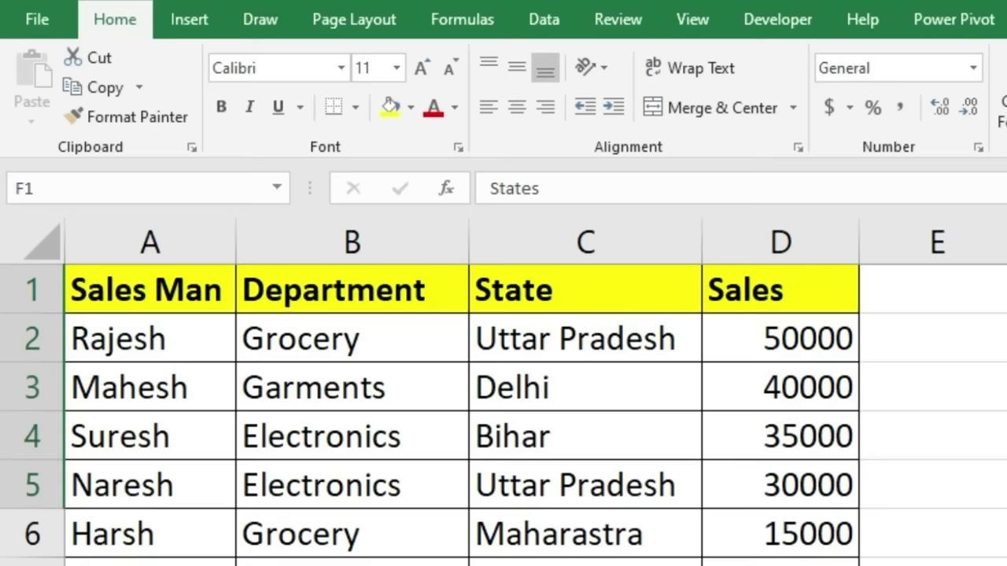
pyautogui.press('Delete')
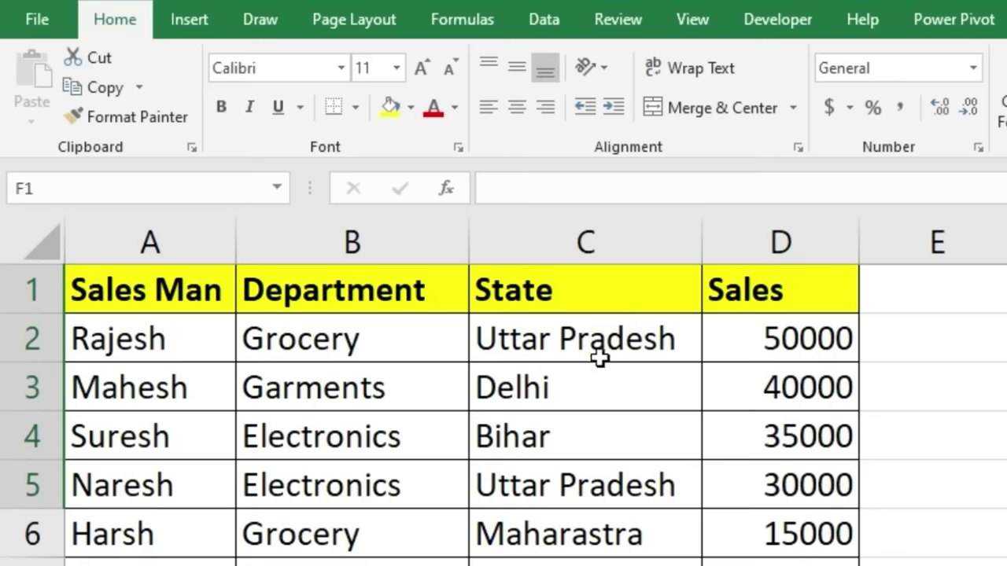
pyautogui.click(685, 22)
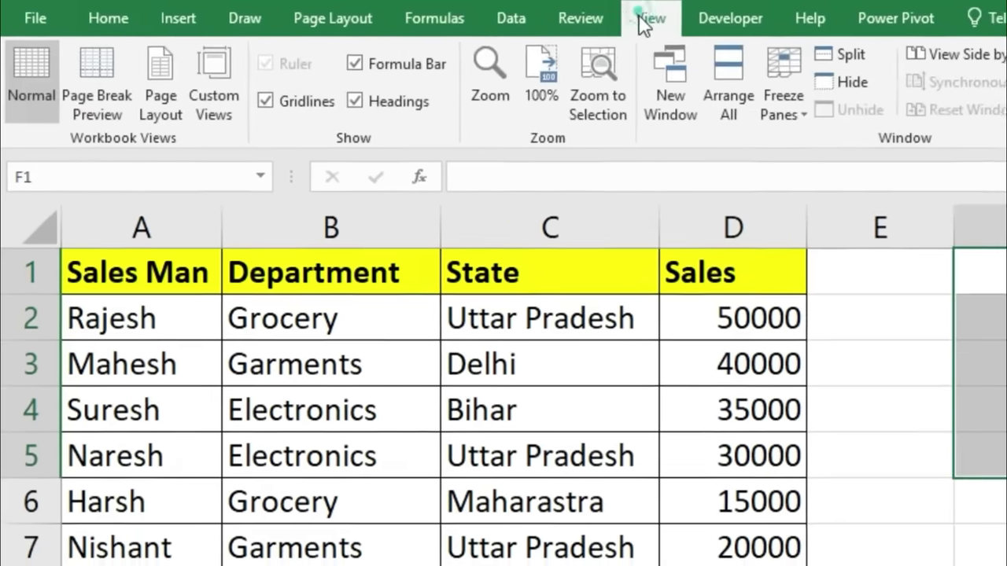
pyautogui.click(639, 370)
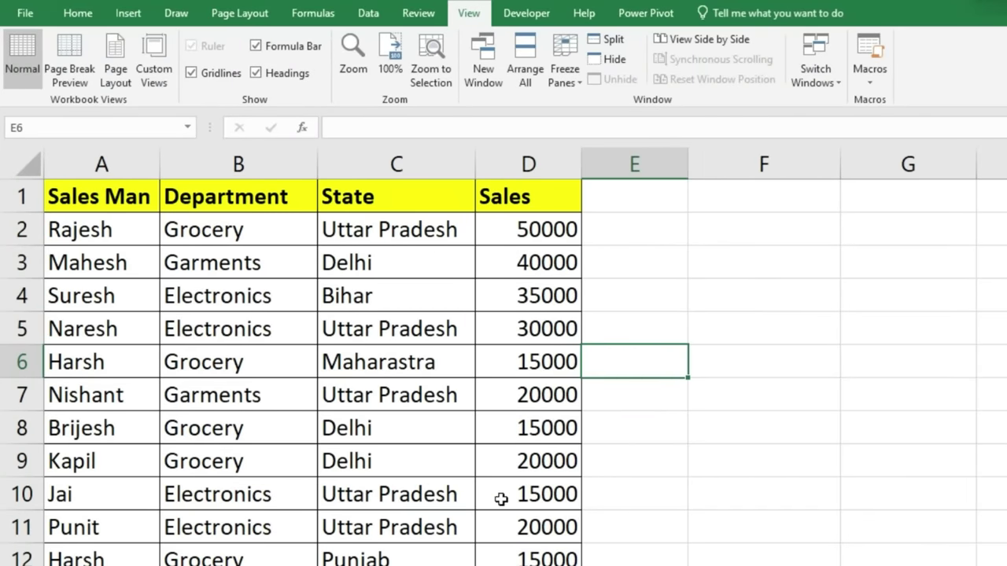
pyautogui.hotkey('ctrl', 'Home')
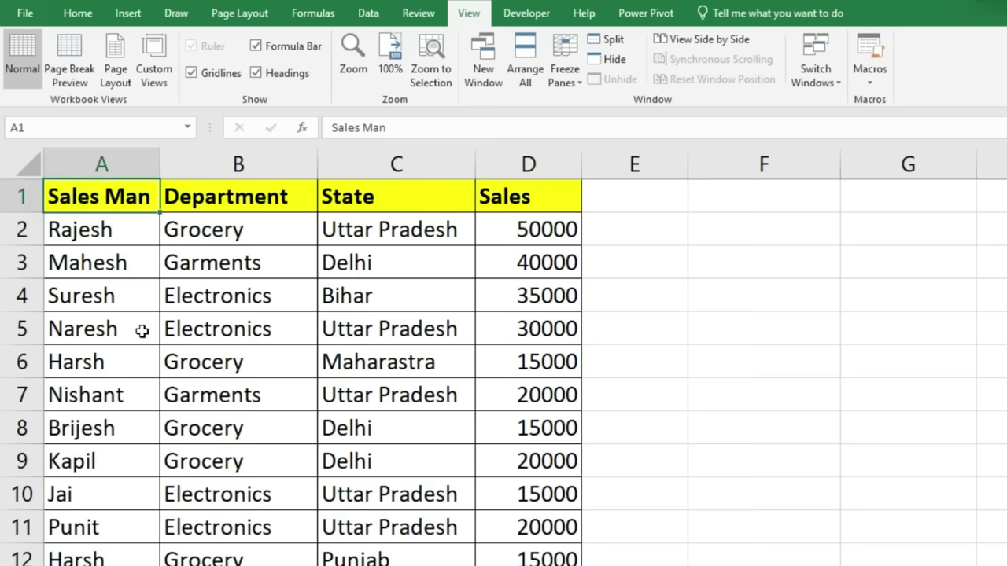
# Step: Insert a new column A headed 'ID No.' with the Format Painter styling copied from B1
pyautogui.hotkey('ctrl', 'shift', '+')
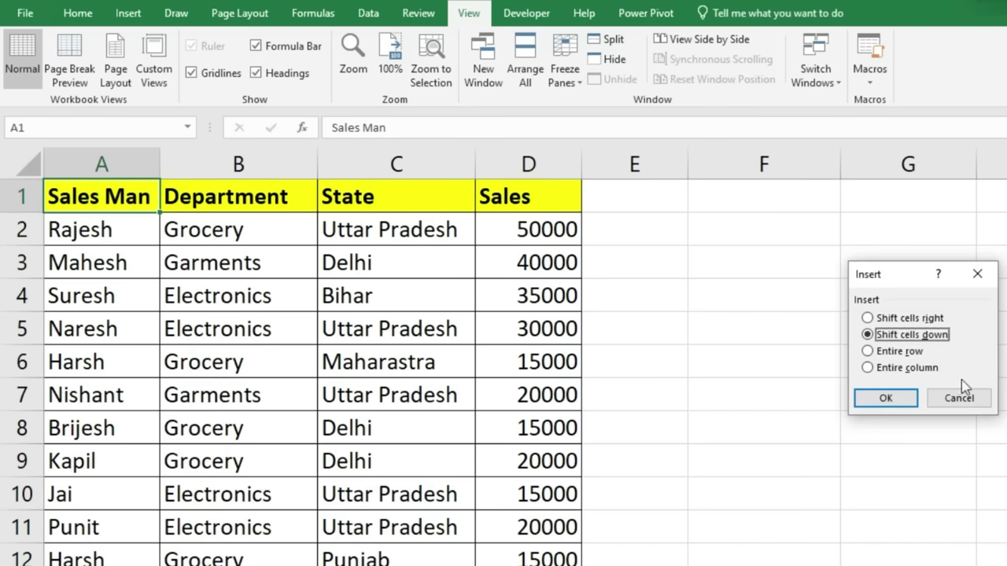
pyautogui.click(917, 368)
pyautogui.click(885, 401)
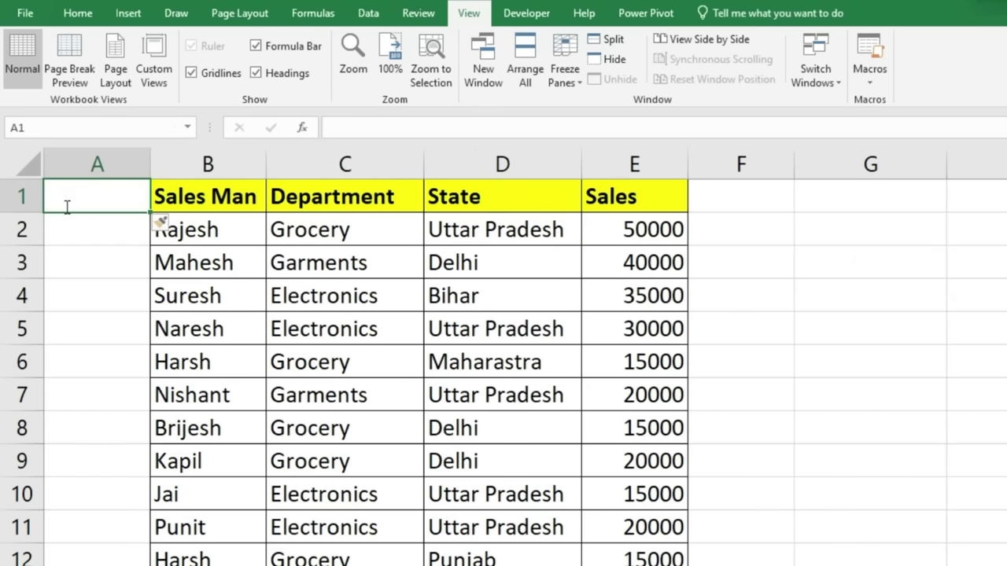
pyautogui.write('ID No.')
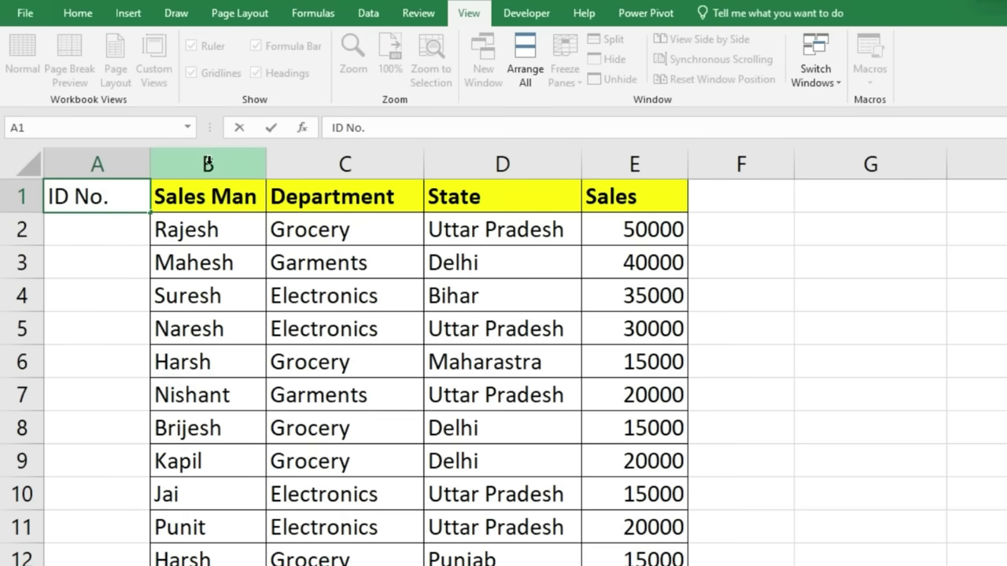
pyautogui.click(202, 254)
pyautogui.click(202, 201)
pyautogui.click(78, 13)
pyautogui.click(86, 78)
pyautogui.click(97, 189)
# Step: Enter 1001 and 1002 in A2:A3, fill the ID sequence down, and autofit column A
pyautogui.click(128, 233)
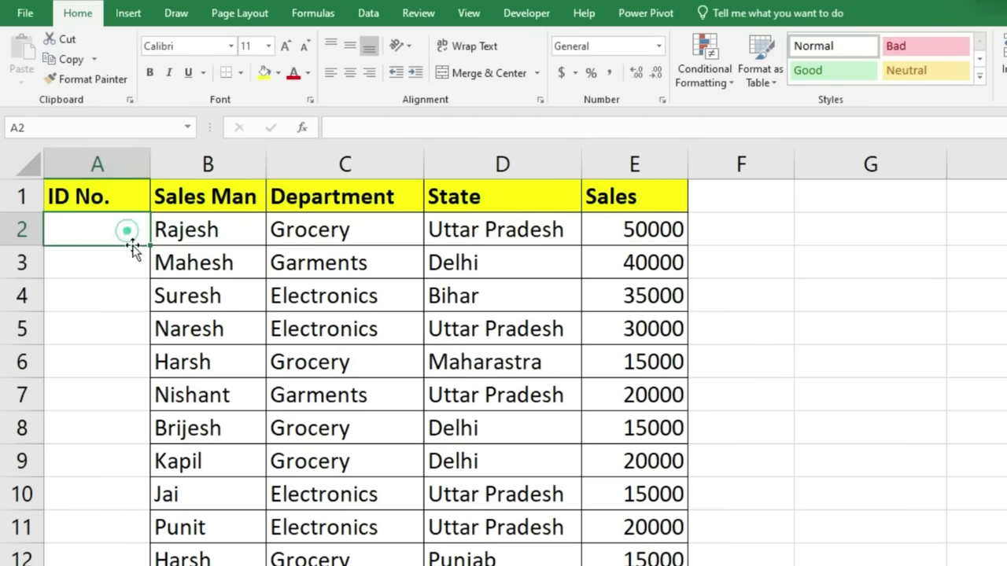
pyautogui.write('1001')
pyautogui.press('Return')
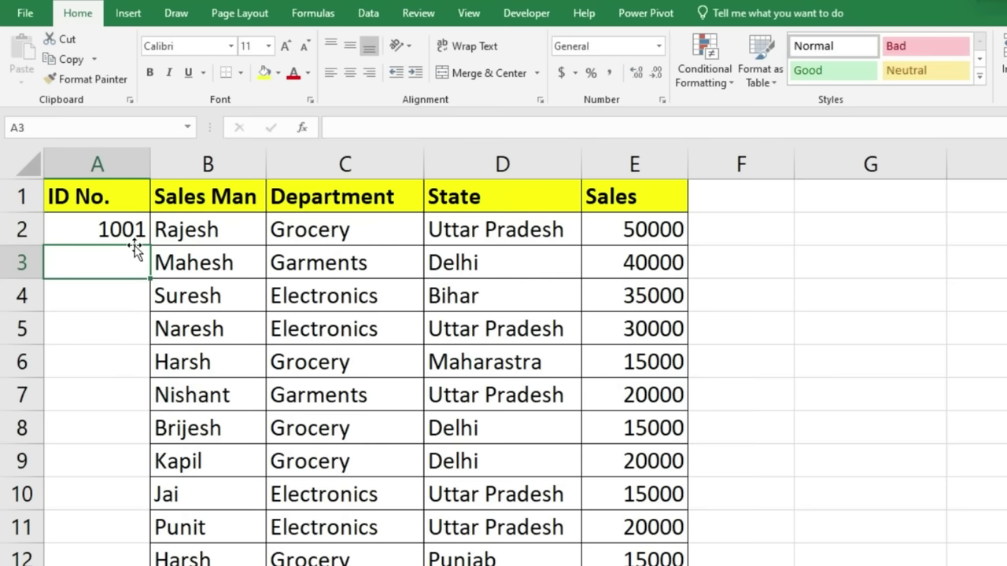
pyautogui.write('1002')
pyautogui.press('Return')
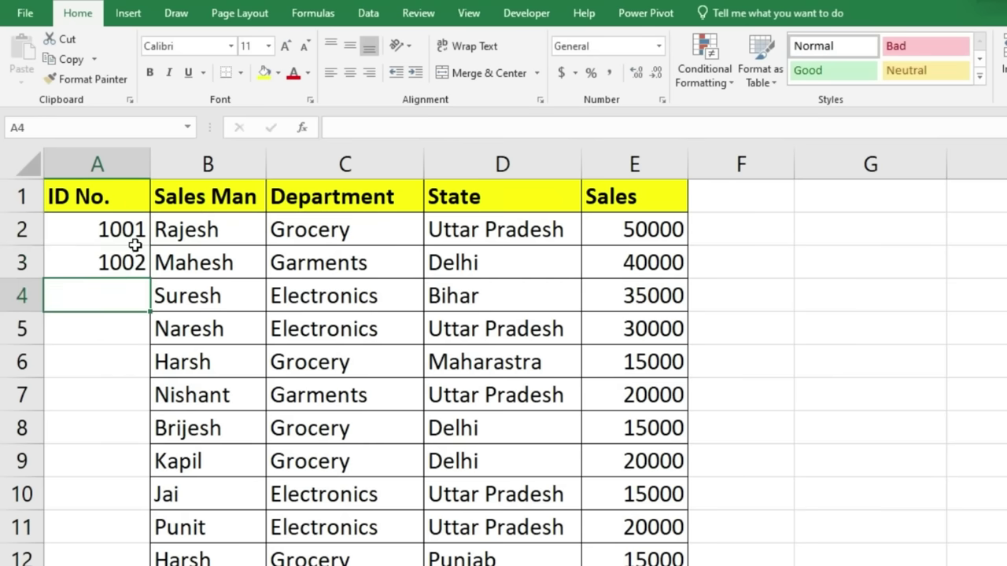
pyautogui.moveTo(125, 245); pyautogui.dragTo(108, 253)
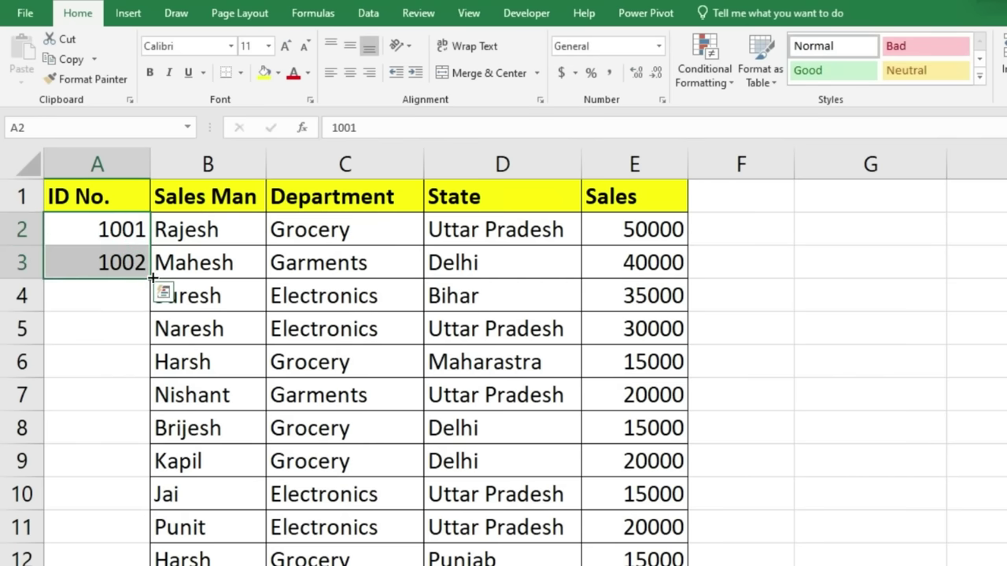
pyautogui.doubleClick(150, 278)
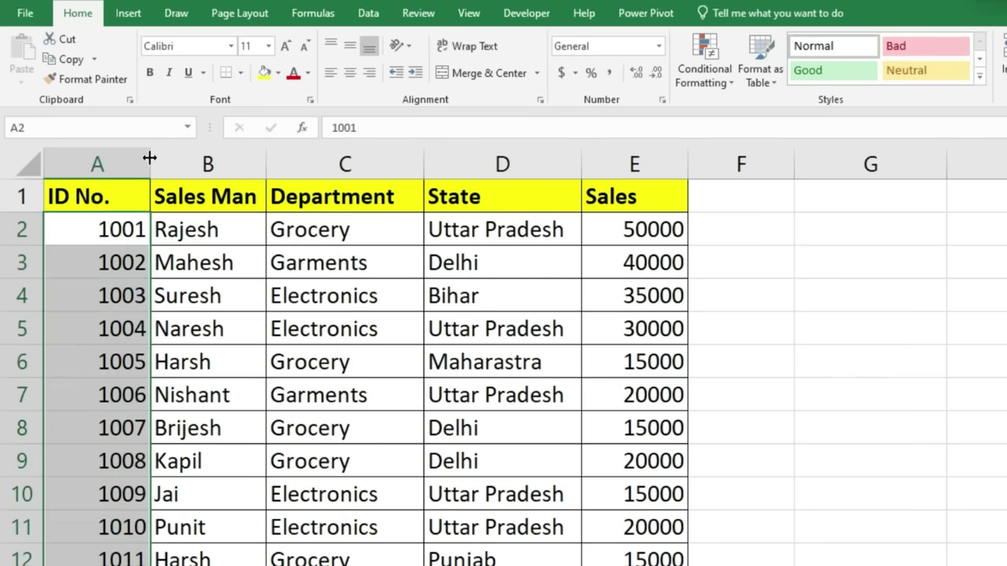
pyautogui.doubleClick(149, 158)
# Step: Add the missing ID 1077 in cell A78, then return to the header row A1:E1
pyautogui.scroll(-5, 192, 509)
pyautogui.scroll(-5, 192, 509)
pyautogui.scroll(-3, 198, 480)
pyautogui.scroll(-5, 200, 481)
pyautogui.scroll(-2, 201, 481)
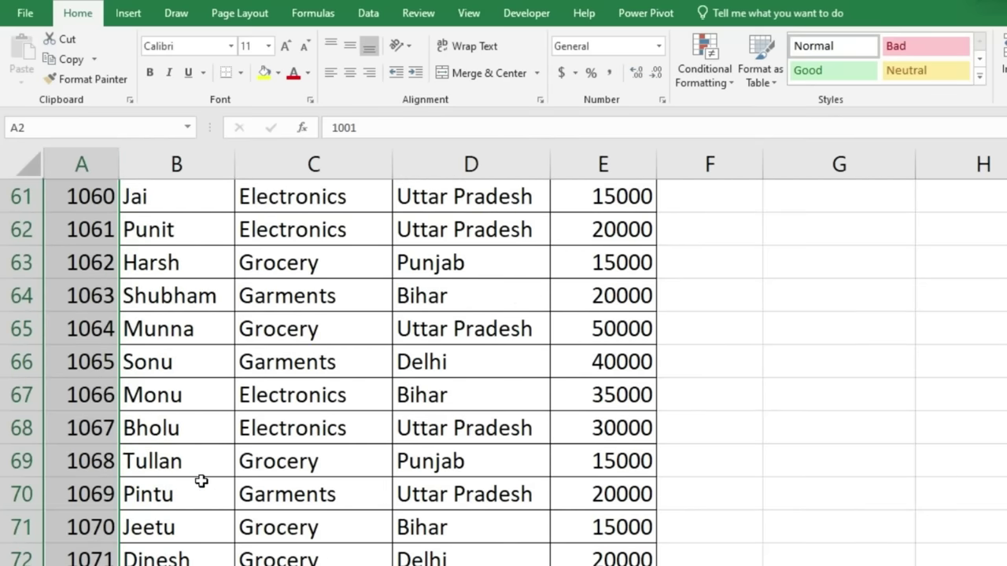
pyautogui.scroll(-3, 201, 482)
pyautogui.click(99, 453)
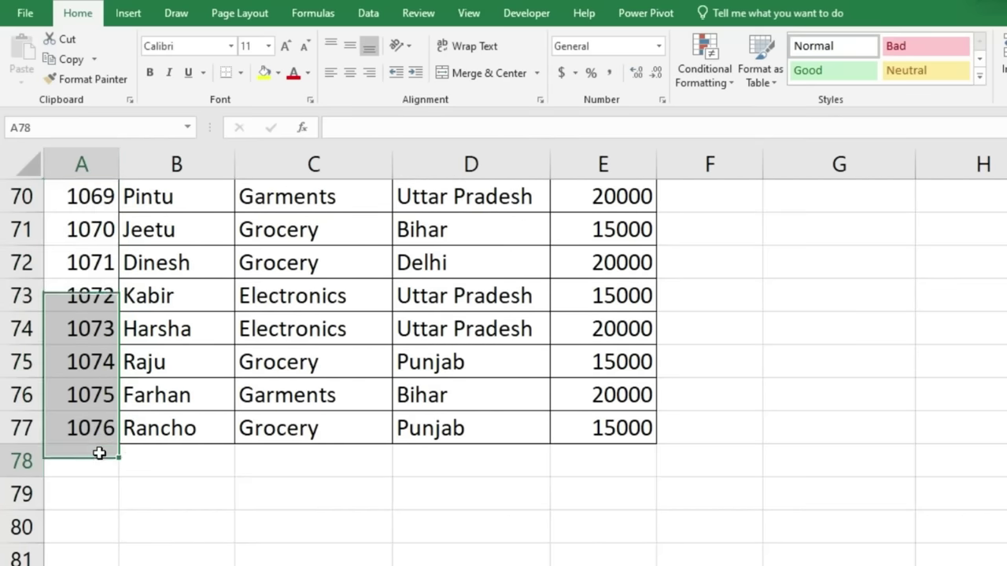
pyautogui.write('10')
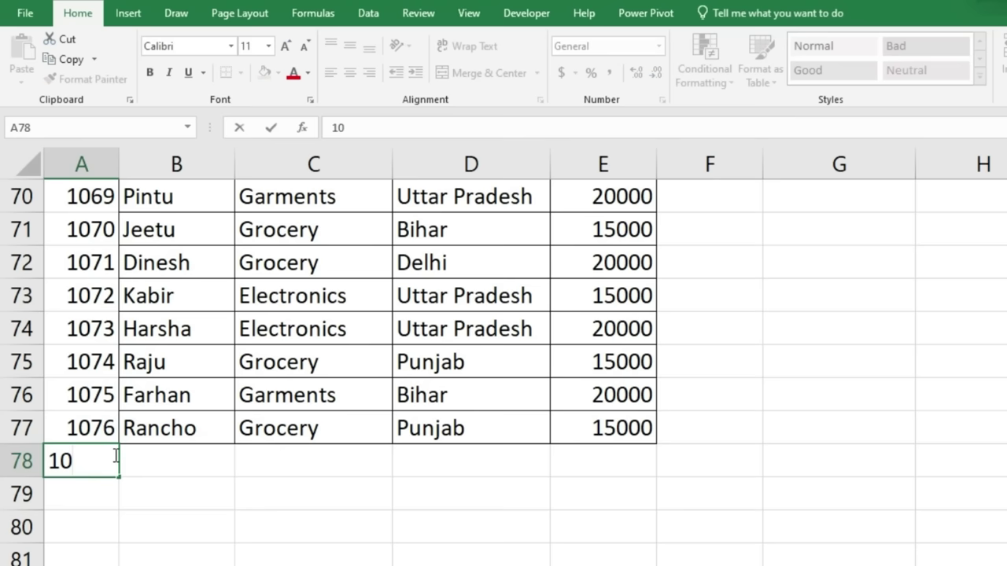
pyautogui.write('77')
pyautogui.click(142, 456)
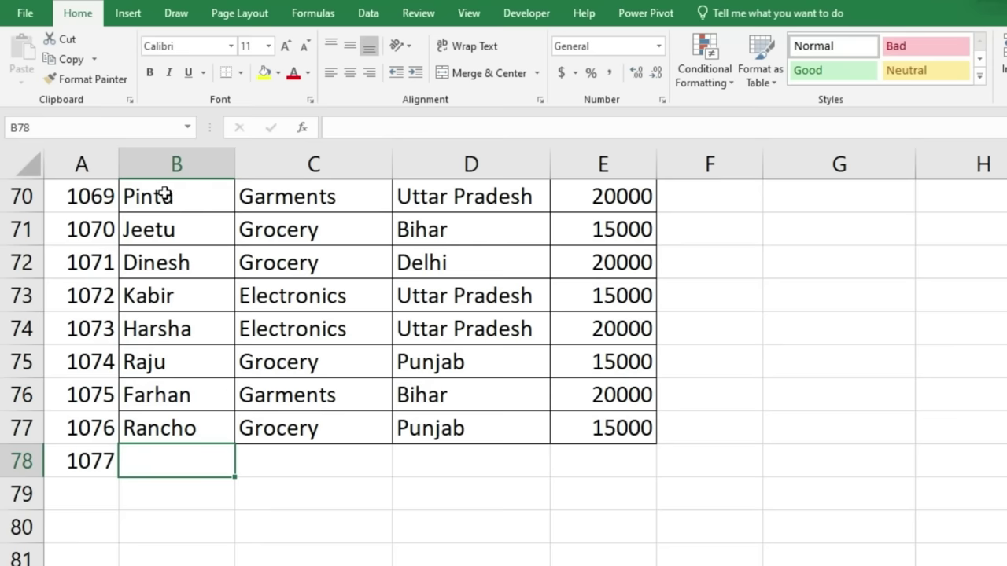
pyautogui.click(321, 466)
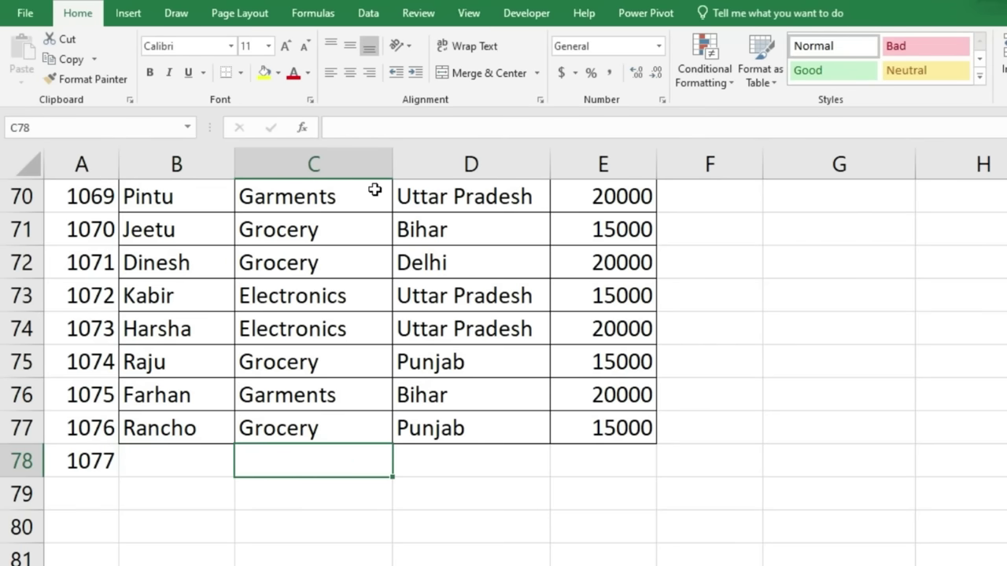
pyautogui.scroll(6, 417, 418)
pyautogui.scroll(8, 418, 418)
pyautogui.scroll(9, 418, 418)
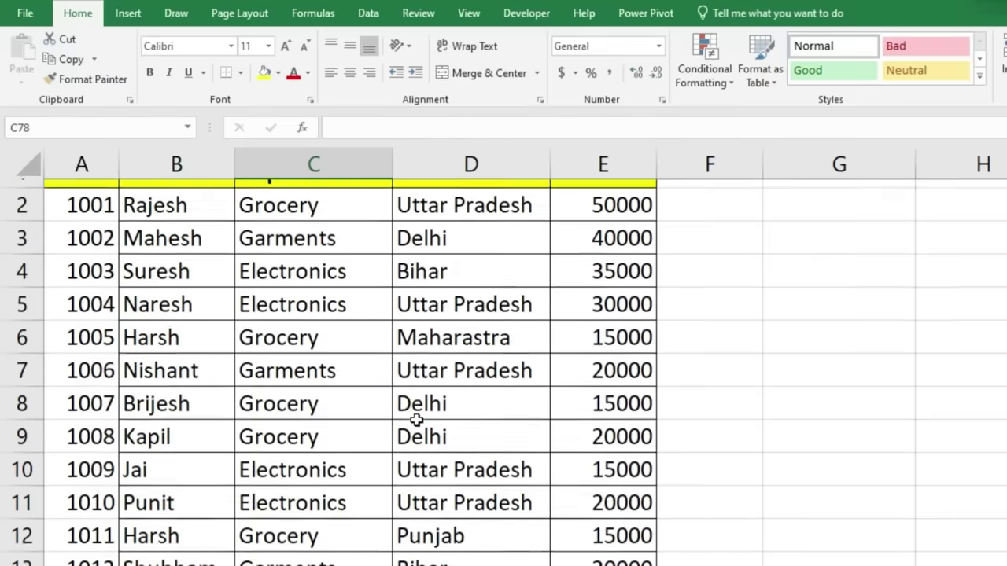
pyautogui.scroll(1, 417, 418)
pyautogui.moveTo(74, 198); pyautogui.dragTo(627, 184)
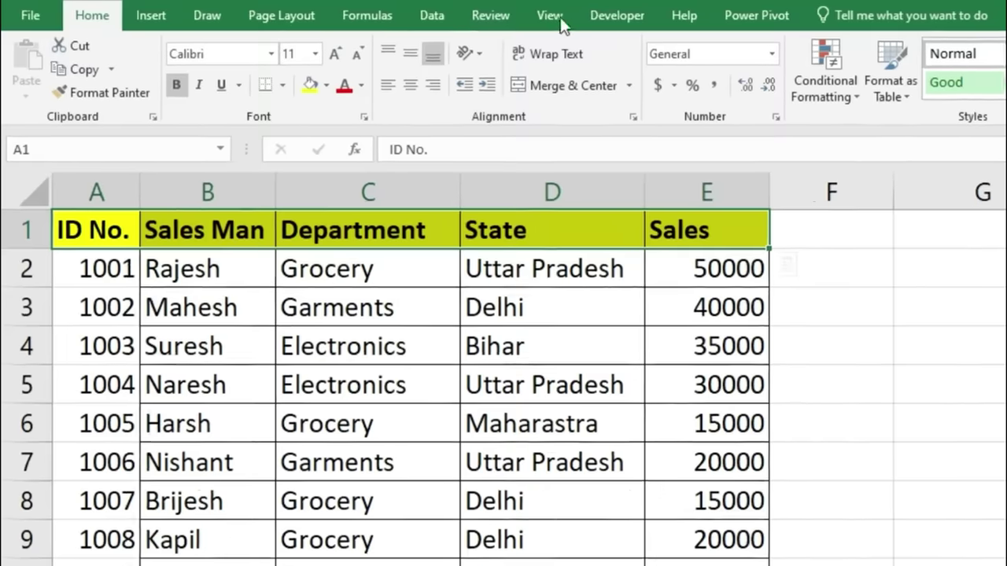
# Step: Freeze the sales sheet's top row and scroll to confirm the headers stay visible
pyautogui.click(475, 14)
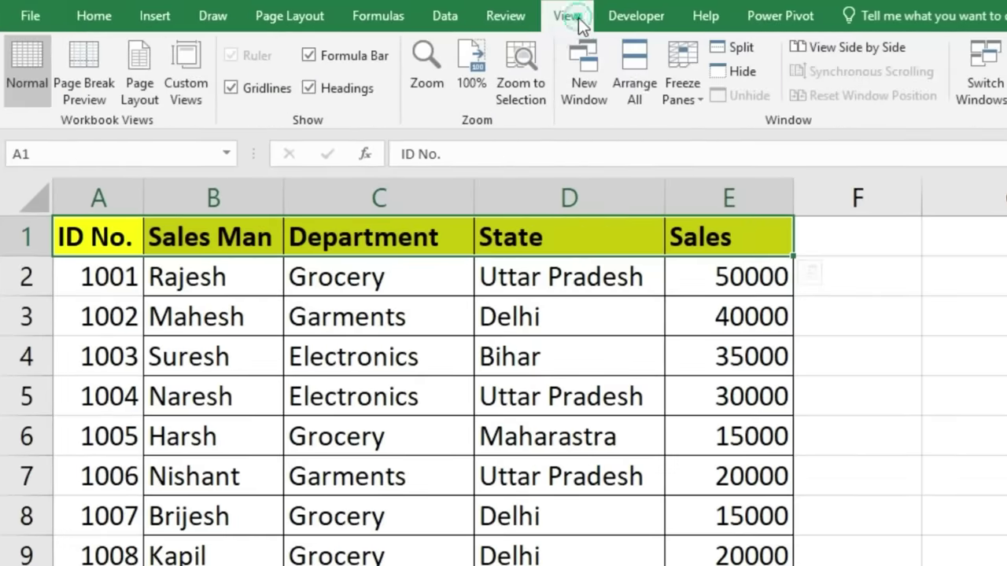
pyautogui.click(683, 99)
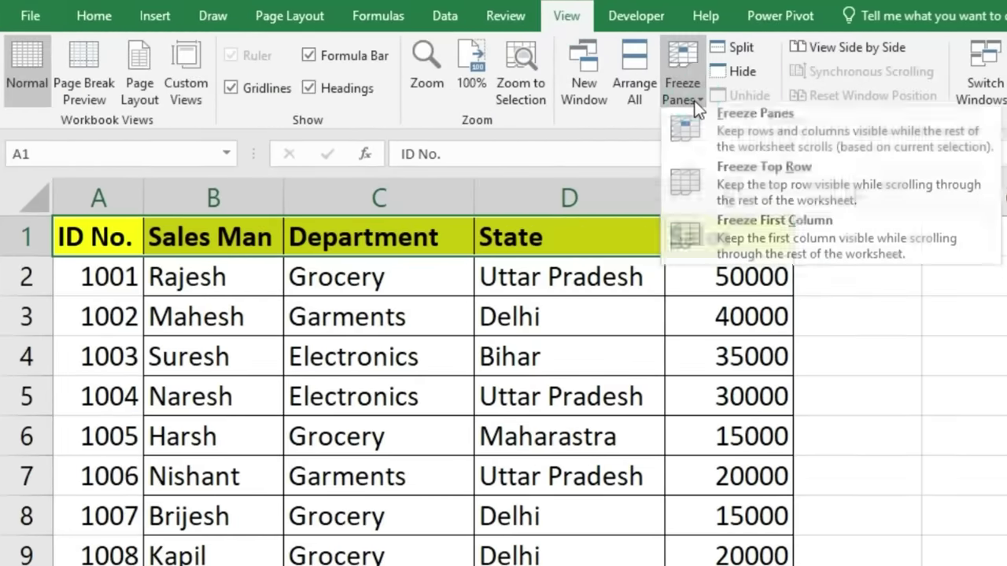
pyautogui.click(749, 188)
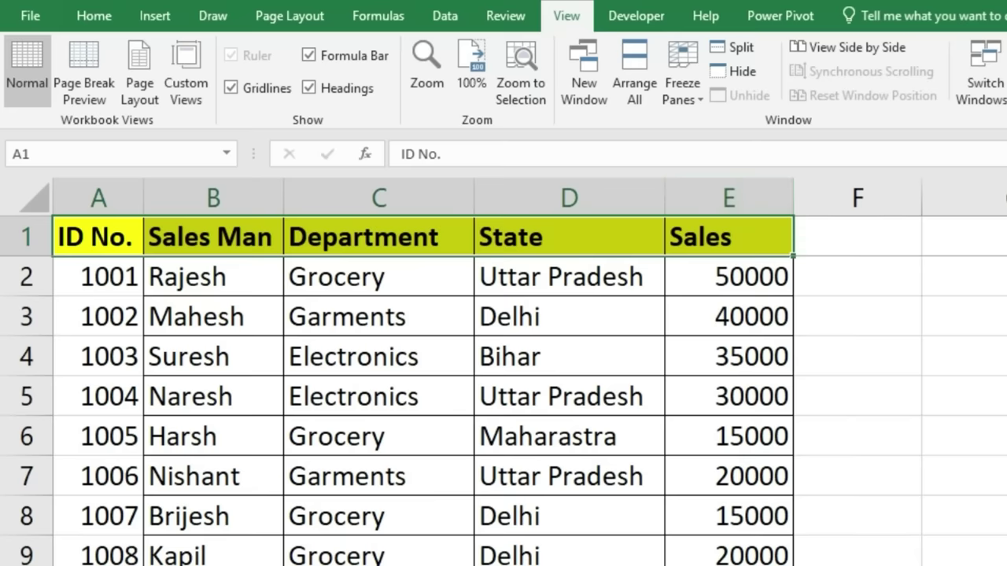
pyautogui.scroll(-10, 454, 543)
pyautogui.scroll(-8, 393, 524)
pyautogui.scroll(-9, 317, 526)
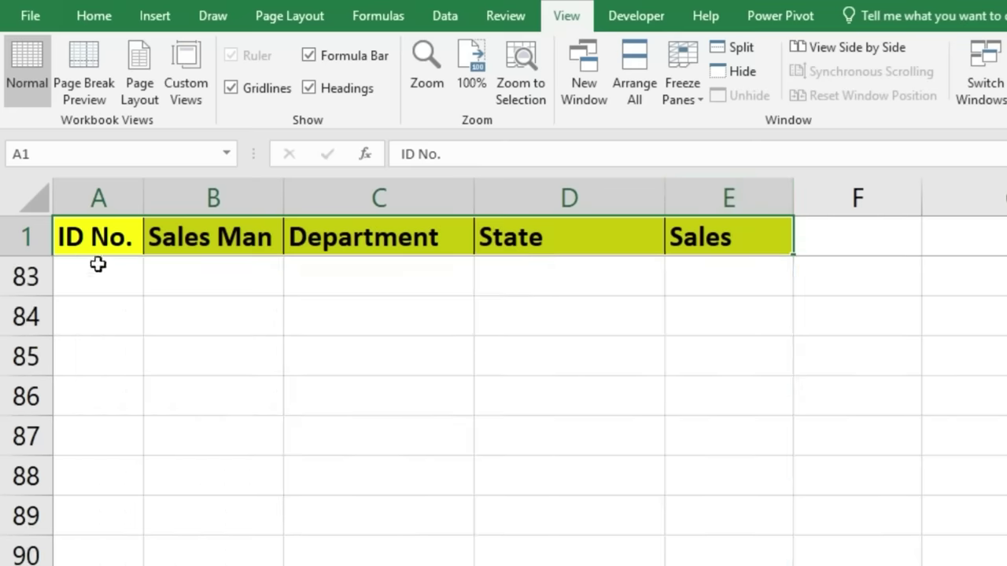
pyautogui.scroll(3, 98, 265)
pyautogui.scroll(1, 98, 266)
pyautogui.click(184, 555)
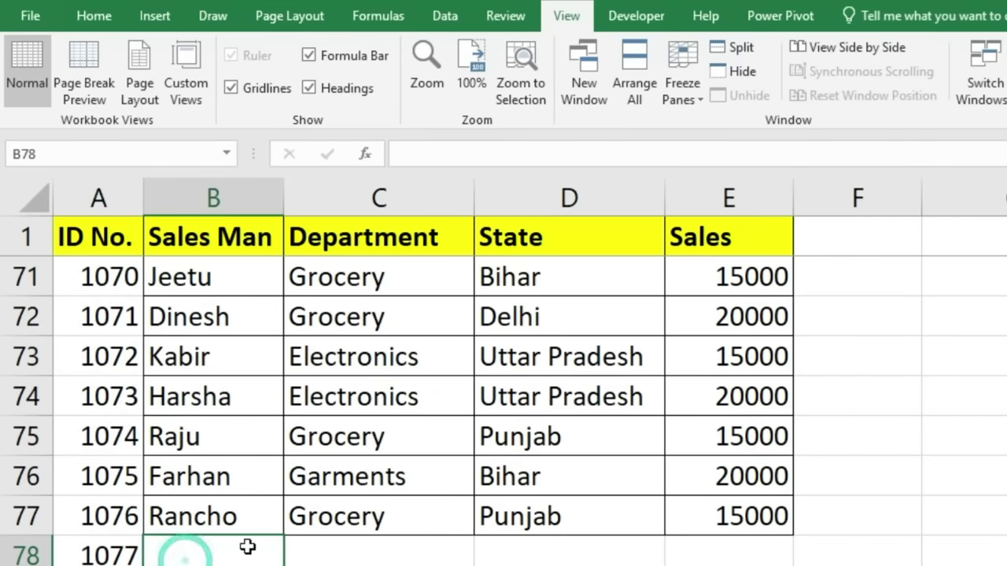
pyautogui.scroll(4, 346, 542)
pyautogui.scroll(1, 352, 543)
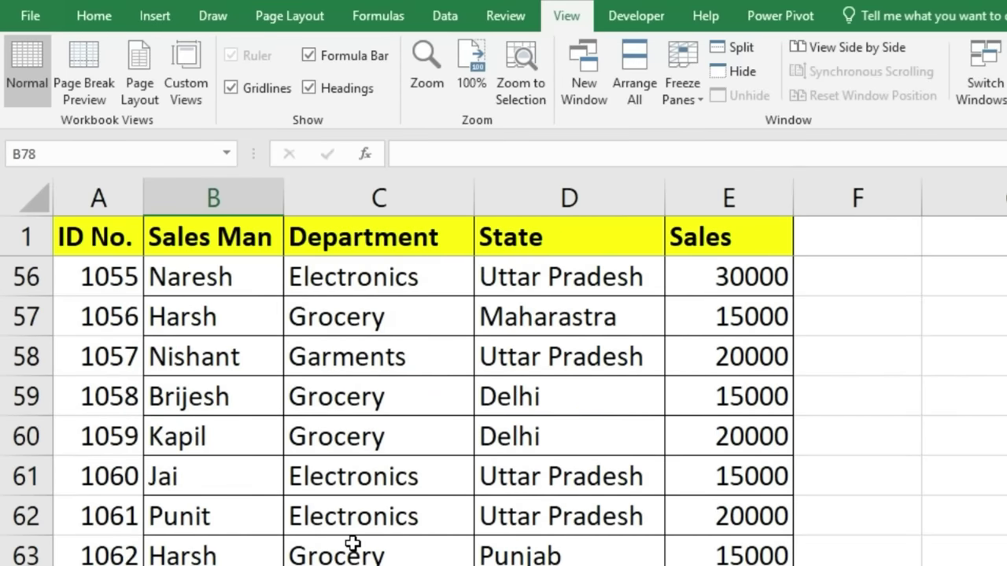
pyautogui.scroll(-6, 352, 543)
pyautogui.scroll(5, 352, 548)
pyautogui.scroll(1, 351, 549)
# Step: Unfreeze the panes and scroll to confirm the headings now move with the records
pyautogui.click(681, 99)
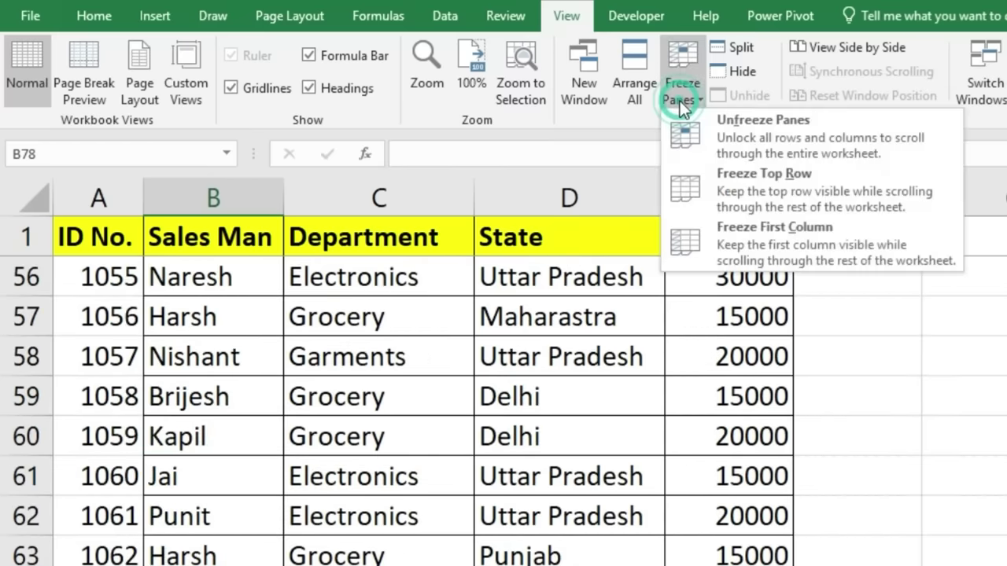
pyautogui.click(767, 133)
pyautogui.scroll(-5, 269, 552)
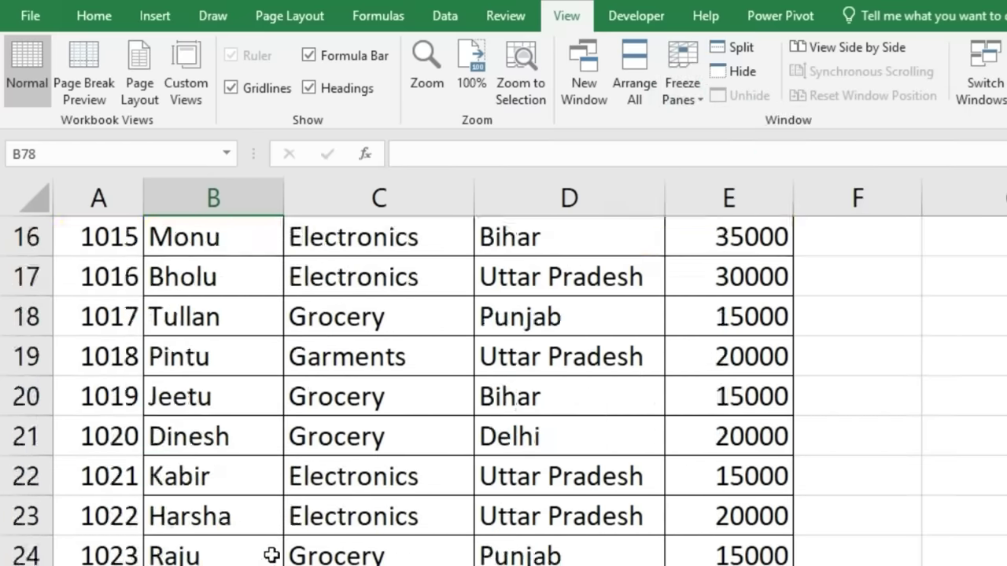
pyautogui.scroll(-2, 281, 555)
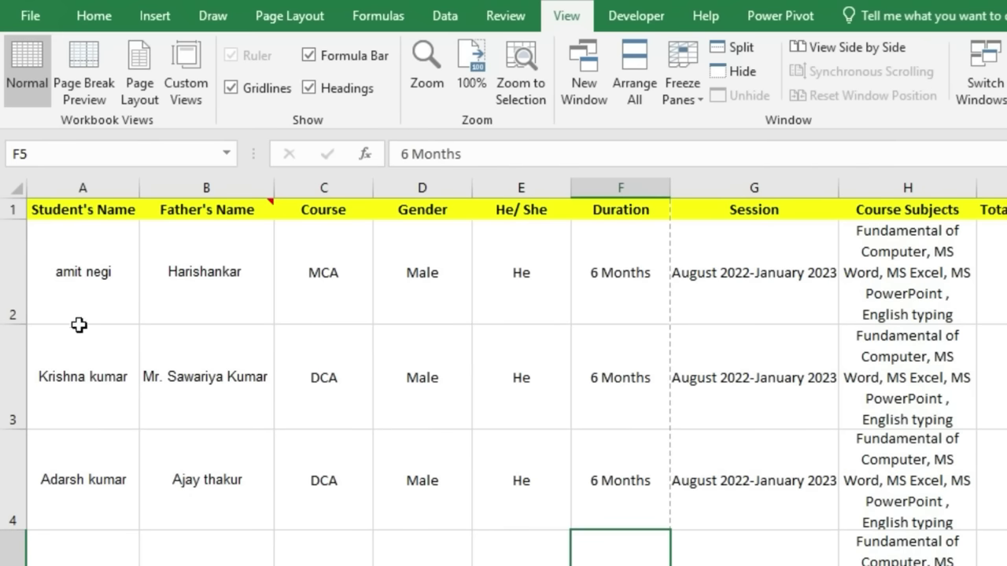
# Step: Freeze the first column of the student sheet and scroll right toward Total Marks
pyautogui.click(81, 293)
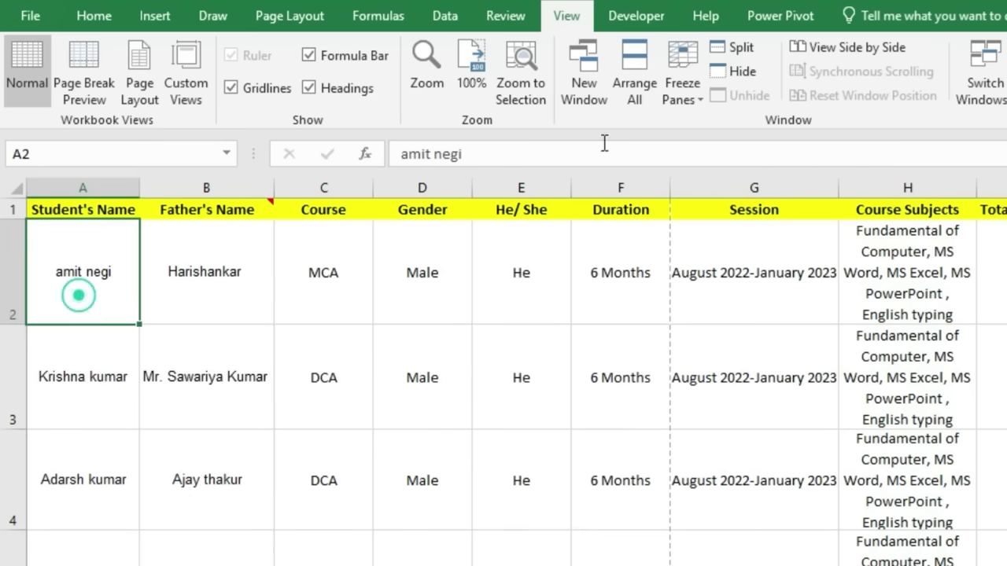
pyautogui.click(678, 95)
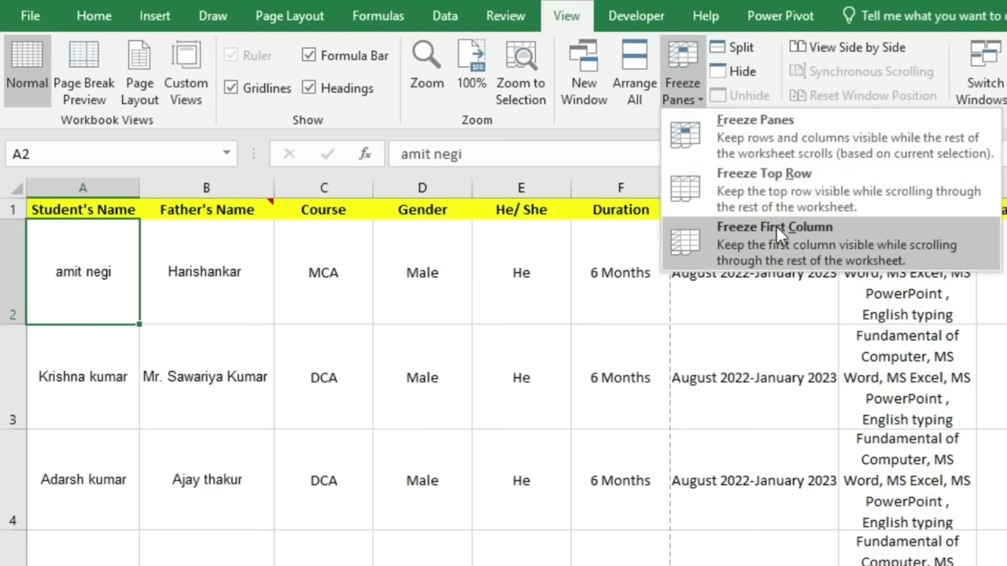
pyautogui.click(776, 227)
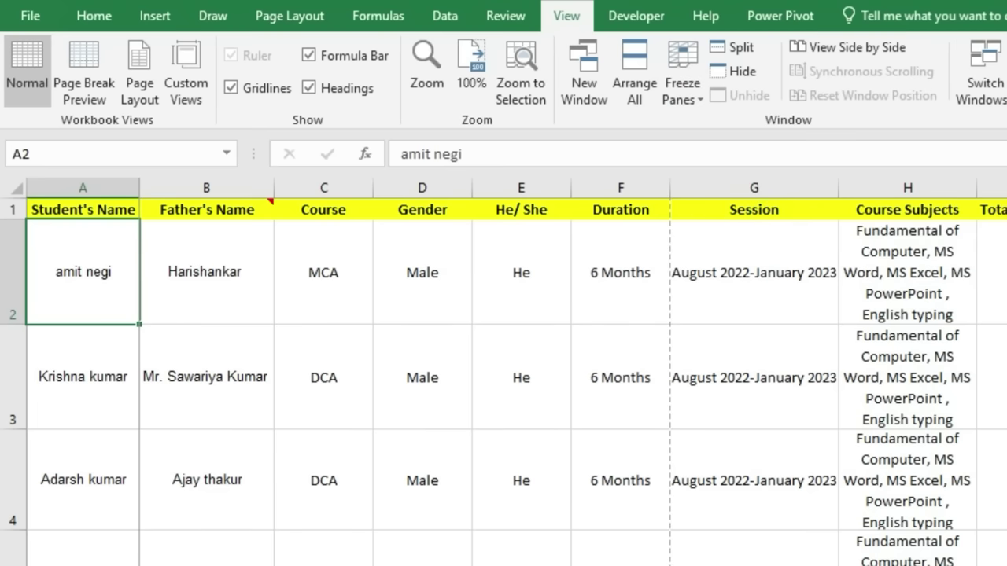
pyautogui.hscroll(1, 550, 378)
pyautogui.hscroll(-1, 550, 378)
pyautogui.hscroll(1, 551, 377)
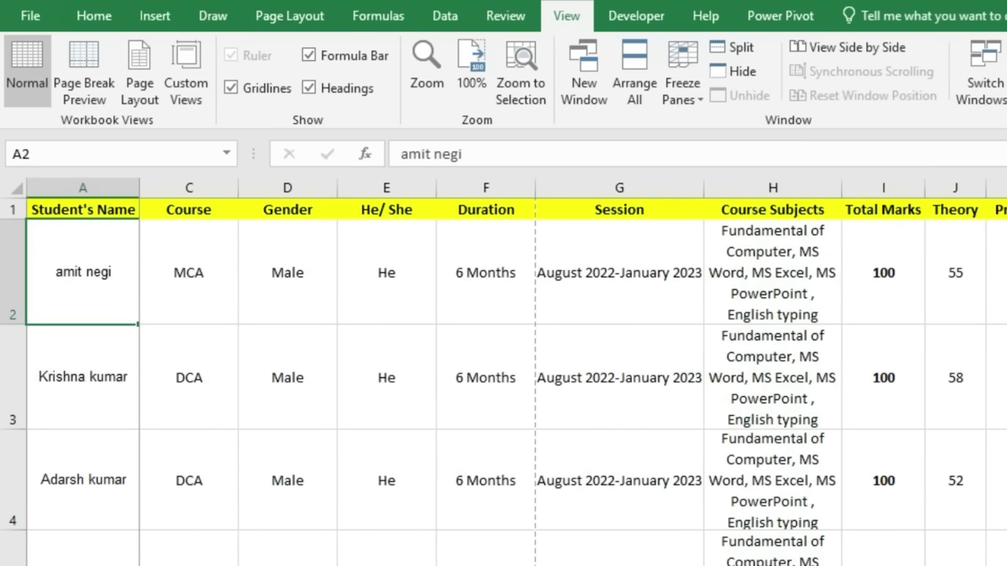
pyautogui.hscroll(-1, 551, 377)
pyautogui.hscroll(1, 551, 378)
pyautogui.scroll(4, 504, 370)
pyautogui.scroll(2, 503, 369)
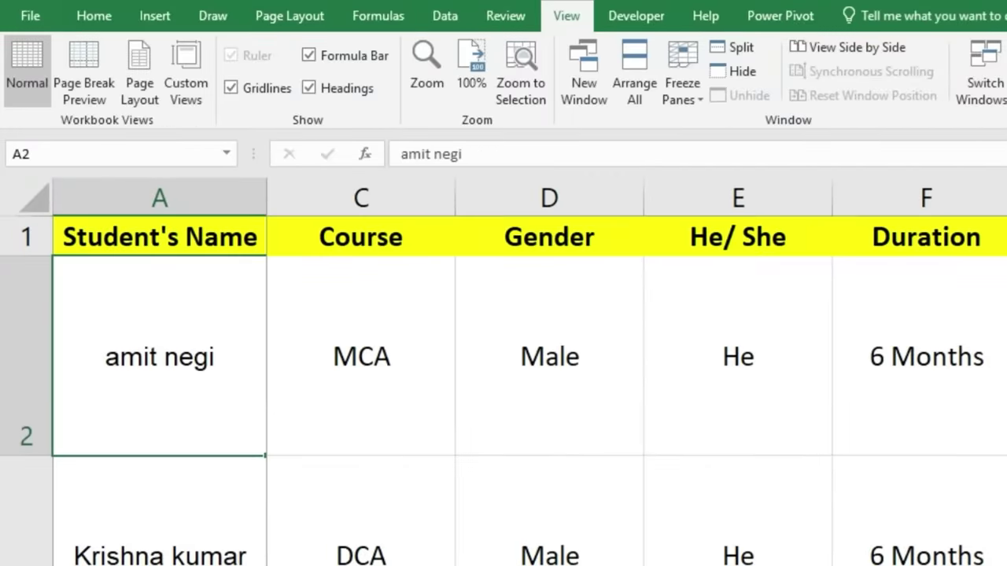
pyautogui.hscroll(3, 551, 370)
pyautogui.hscroll(4, 551, 370)
pyautogui.hscroll(2, 551, 369)
# Step: Select cells down the frozen Student's Name column while scrolling to check it stays fixed
pyautogui.moveTo(192, 240); pyautogui.dragTo(220, 543)
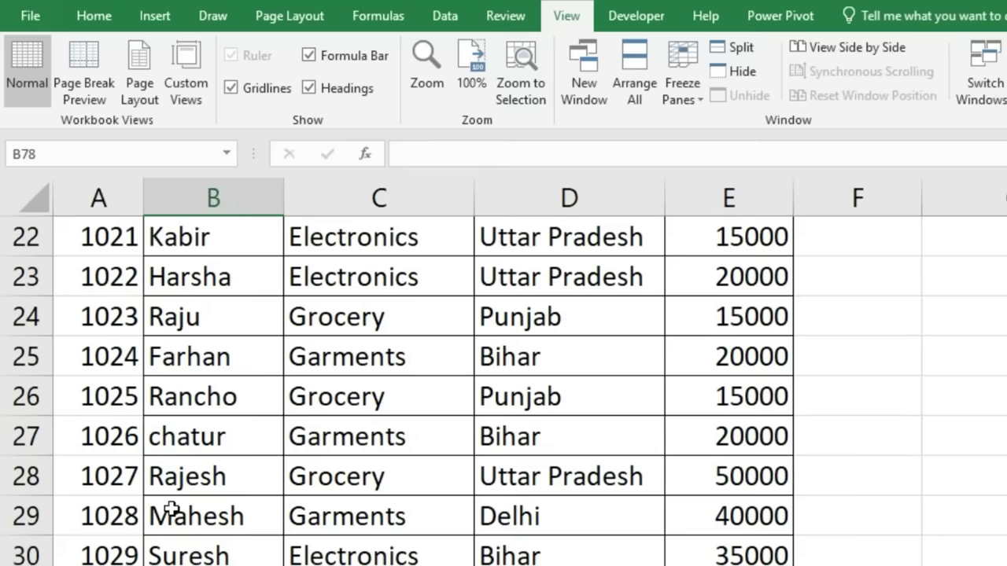
pyautogui.scroll(7, 173, 512)
pyautogui.moveTo(118, 277); pyautogui.dragTo(118, 563)
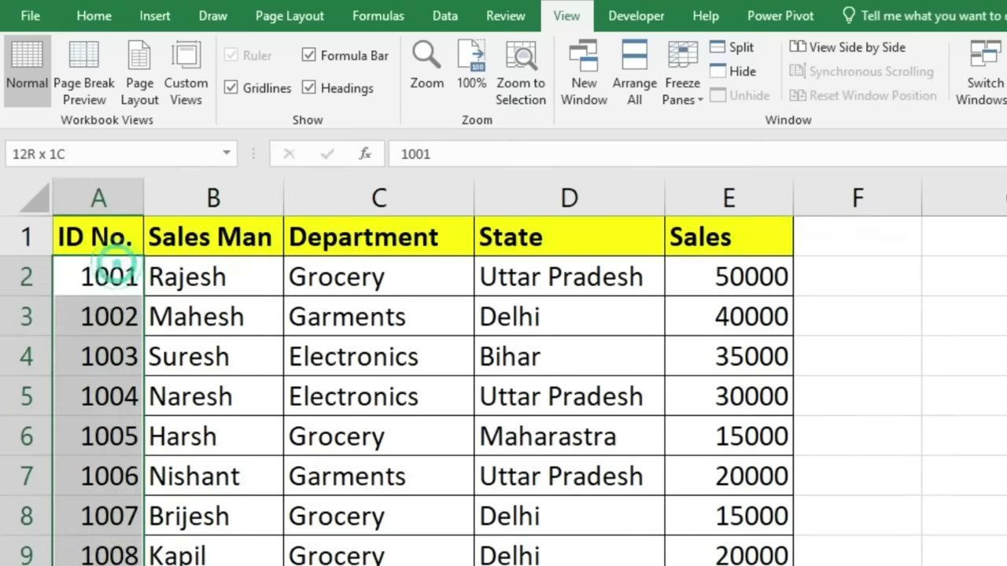
pyautogui.scroll(-10, 393, 393)
pyautogui.scroll(-10, 152, 417)
pyautogui.scroll(-5, 153, 418)
pyautogui.scroll(-2, 152, 418)
pyautogui.scroll(4, 135, 549)
pyautogui.scroll(3, 135, 549)
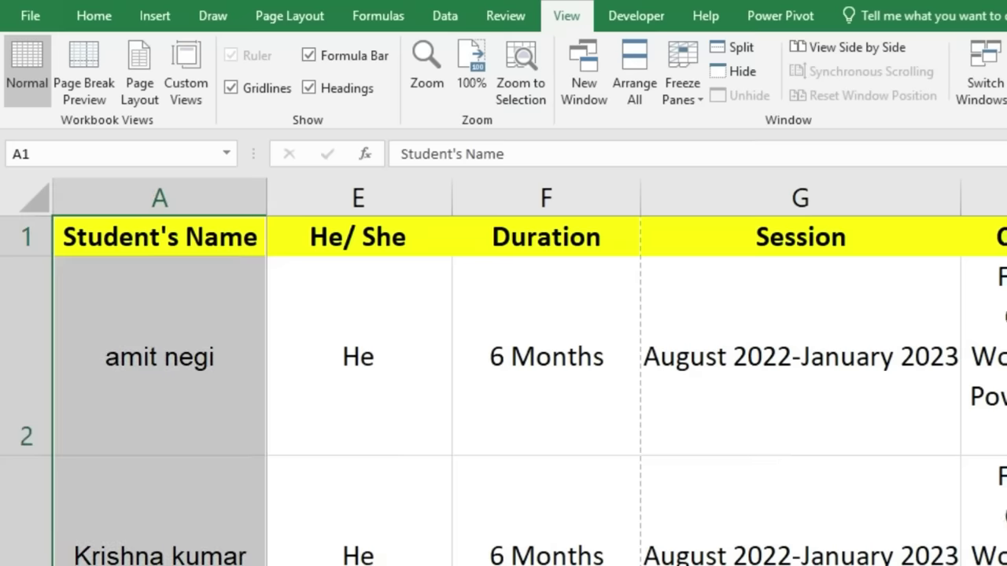
pyautogui.hscroll(2, 629, 393)
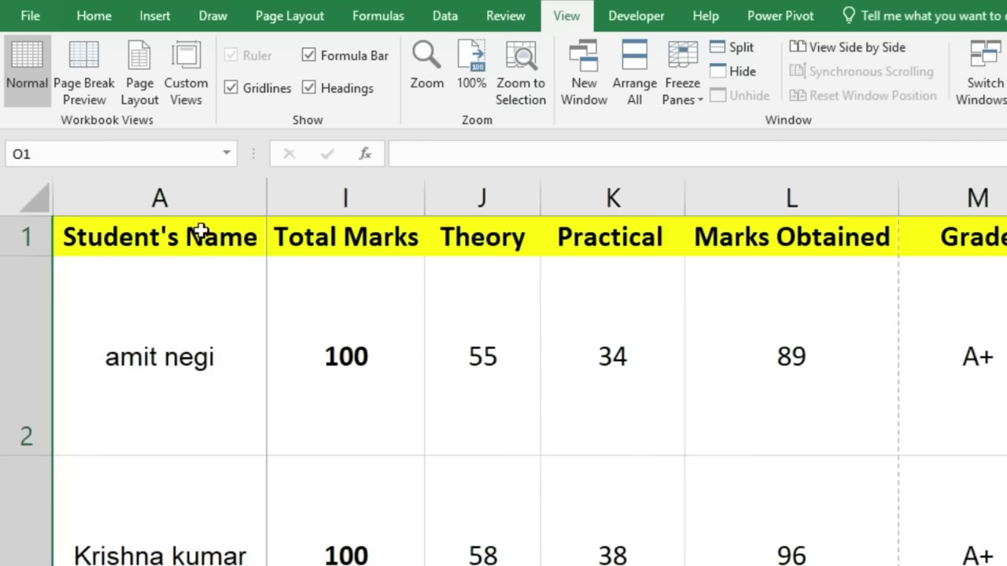
pyautogui.moveTo(201, 232); pyautogui.dragTo(203, 551)
# Step: Unfreeze the student sheet's panes, then select the headers and first six records of the sales table
pyautogui.click(681, 100)
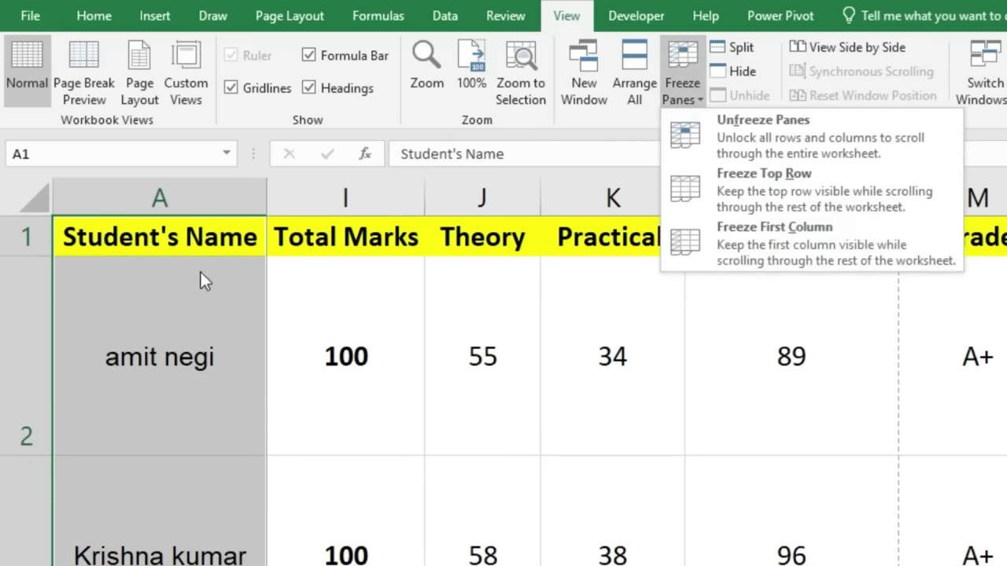
pyautogui.click(146, 220)
pyautogui.moveTo(138, 224); pyautogui.dragTo(903, 270)
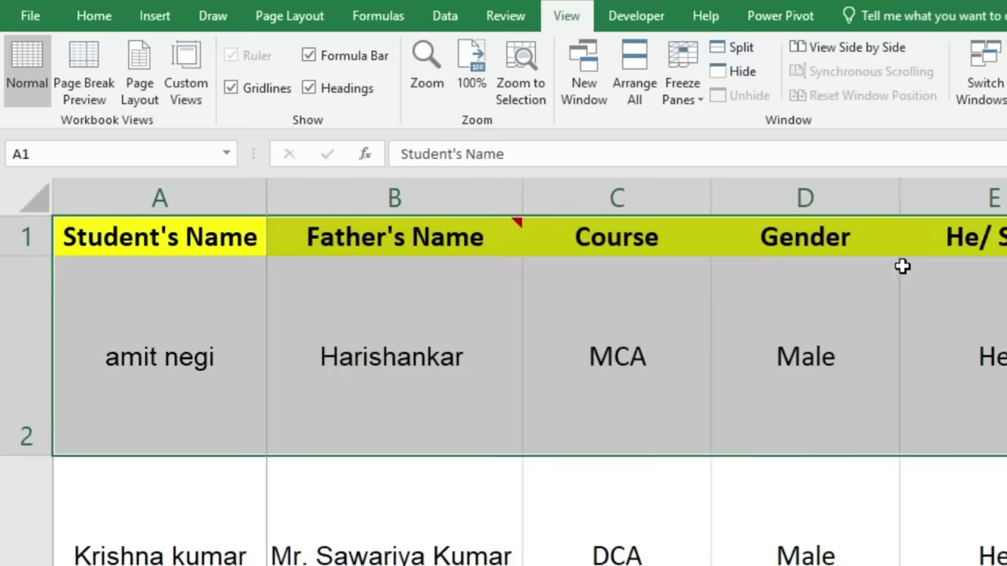
pyautogui.click(682, 95)
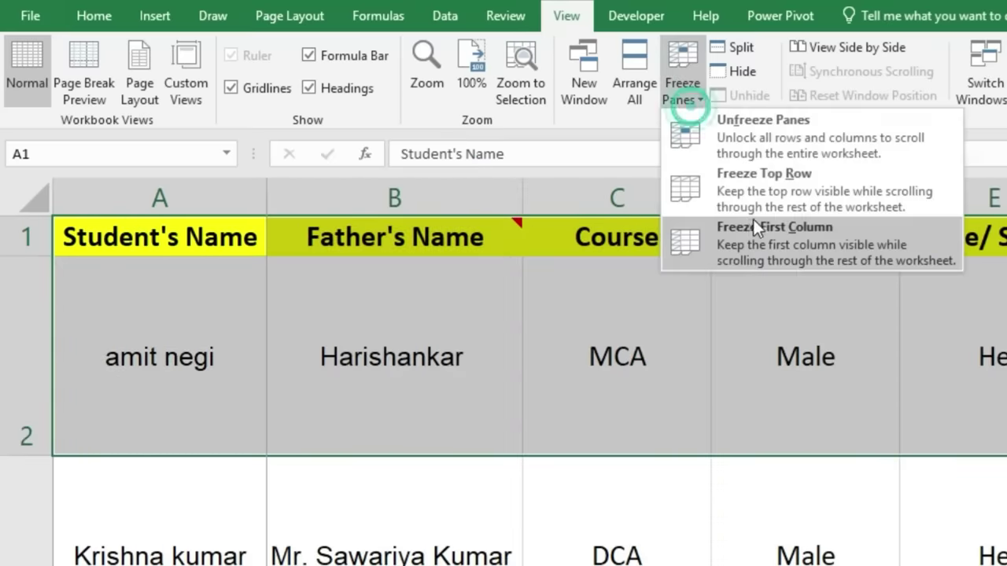
pyautogui.click(778, 193)
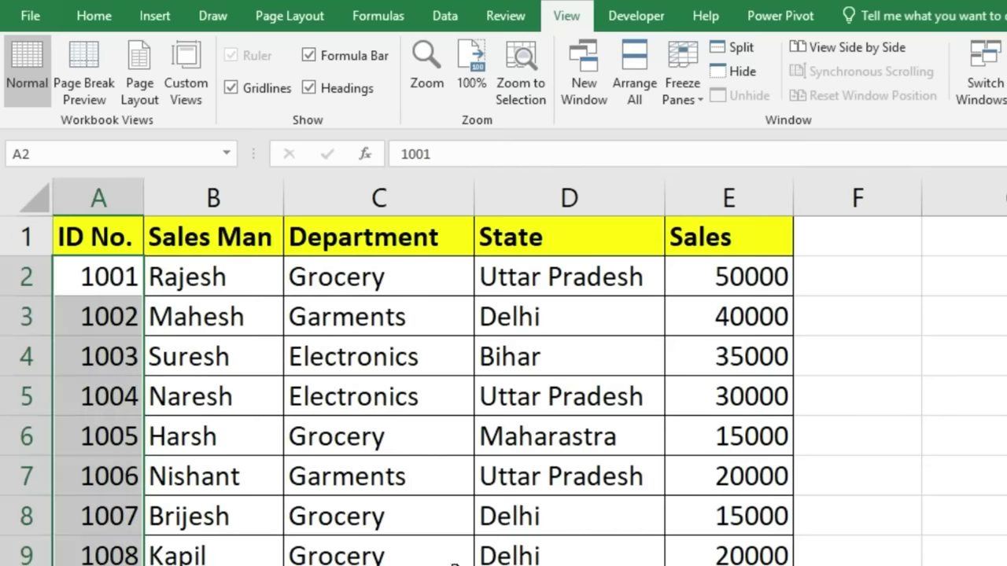
pyautogui.click(431, 563)
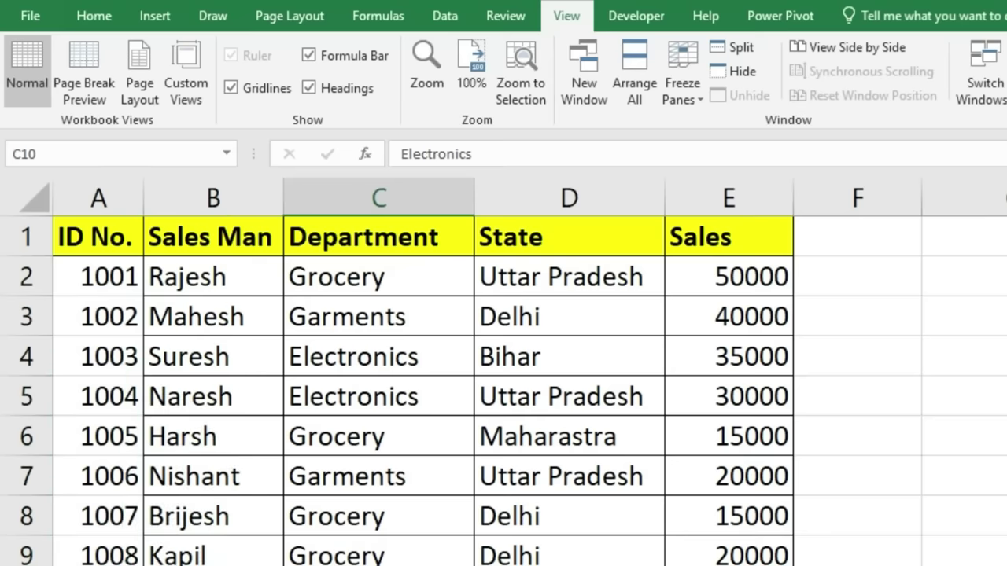
pyautogui.moveTo(81, 228)
pyautogui.mouseDown()
pyautogui.moveTo(767, 513)
pyautogui.moveTo(757, 519)
pyautogui.mouseUp()
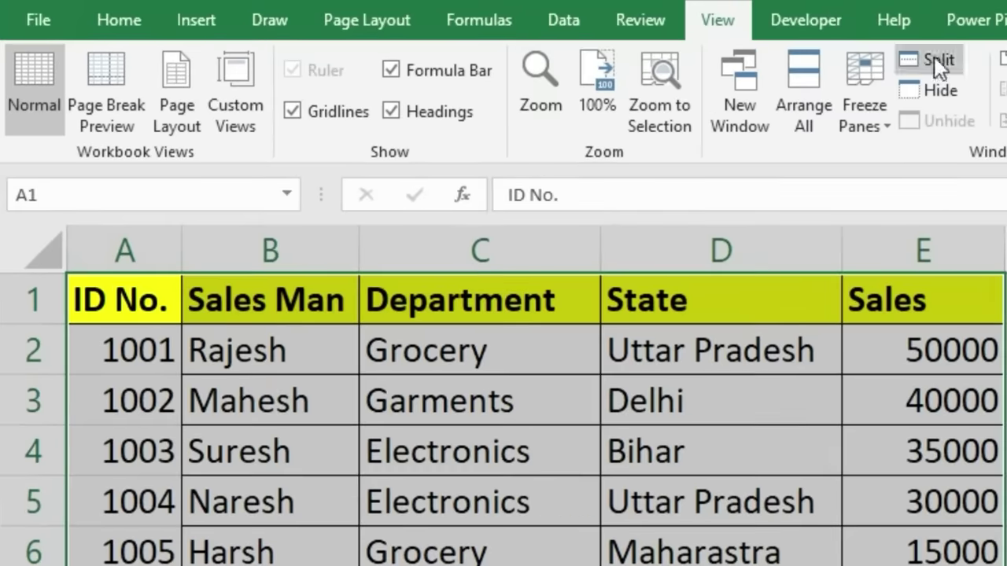
# Step: Split the sales sheet into two panes below row 7 and scroll the lower pane down
pyautogui.click(934, 57)
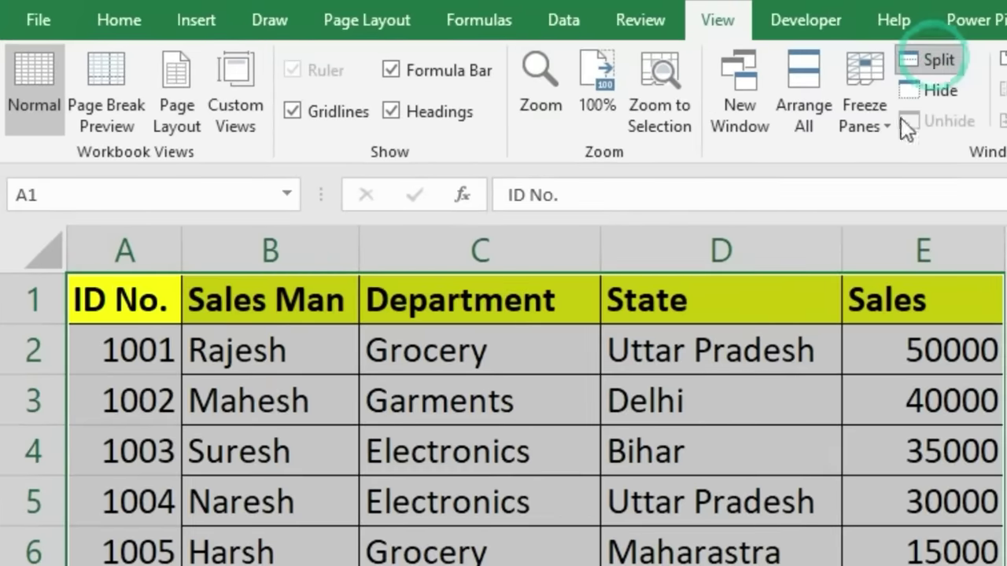
pyautogui.moveTo(106, 302)
pyautogui.mouseDown()
pyautogui.moveTo(842, 320)
pyautogui.moveTo(743, 471)
pyautogui.mouseUp()
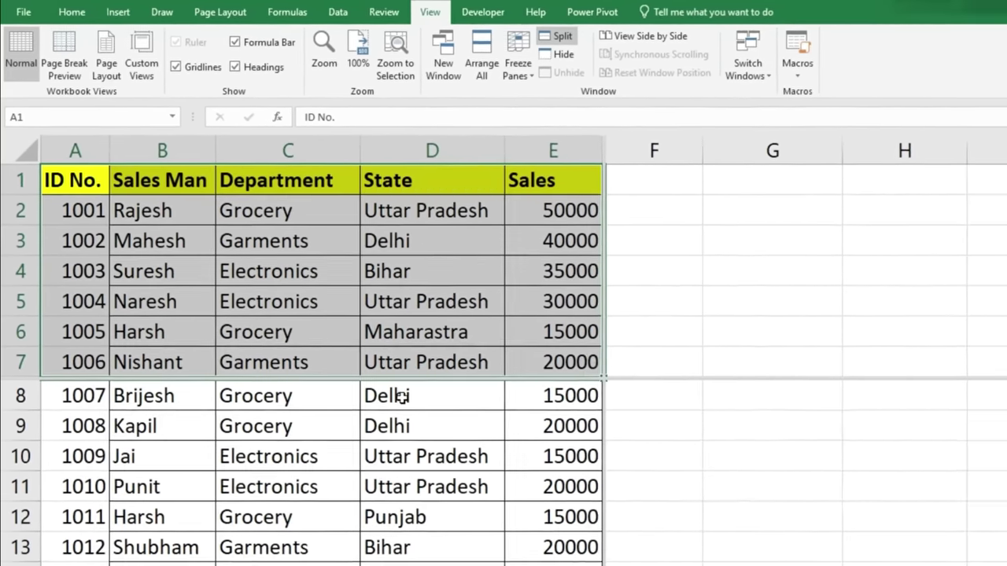
pyautogui.click(401, 456)
pyautogui.scroll(-1, 406, 464)
pyautogui.scroll(-1, 406, 453)
pyautogui.scroll(-3, 406, 449)
pyautogui.scroll(-2, 403, 440)
pyautogui.scroll(-2, 398, 436)
pyautogui.scroll(-3, 396, 439)
pyautogui.scroll(7, 398, 438)
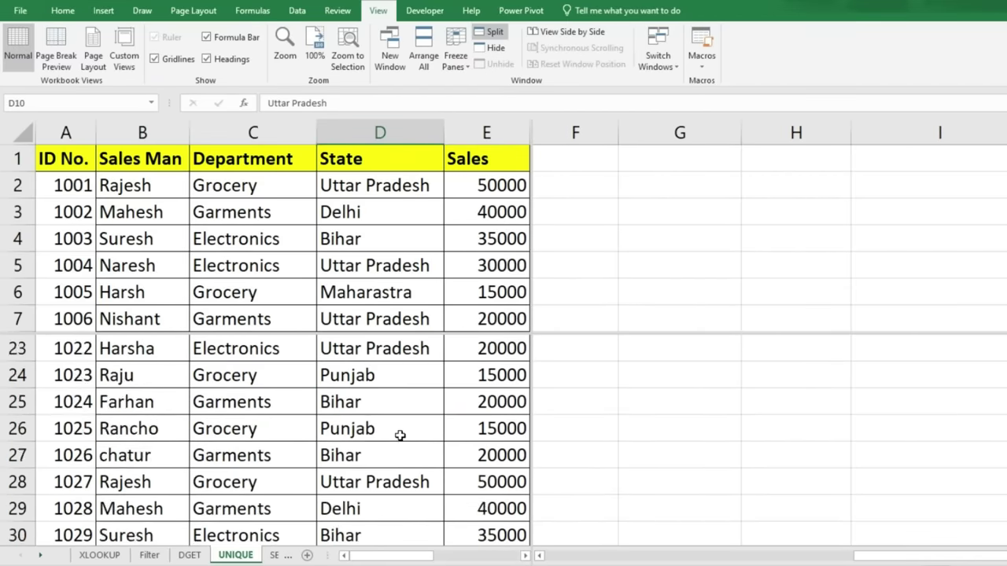
pyautogui.scroll(7, 400, 433)
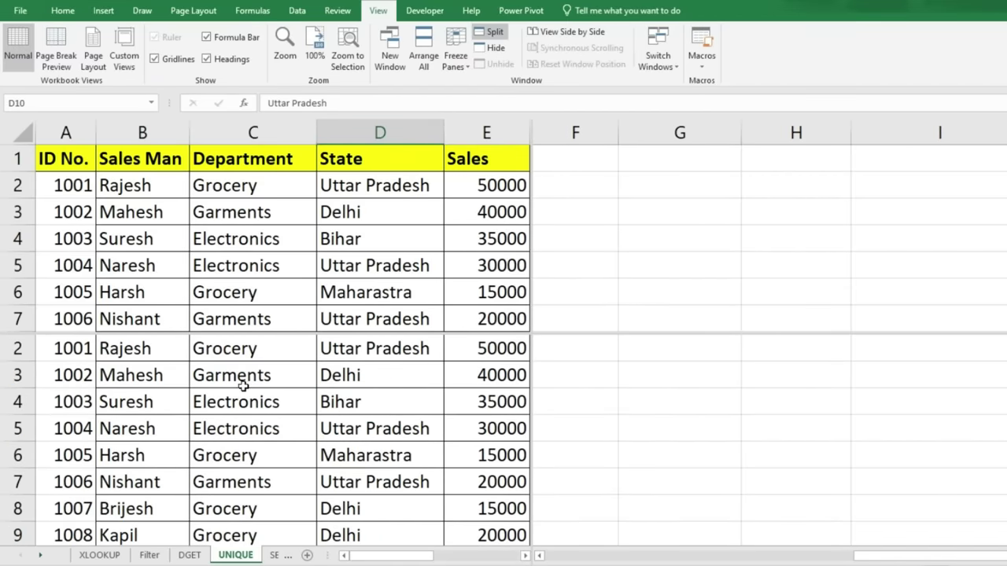
pyautogui.scroll(-2, 243, 386)
# Step: Scroll the lower pane so it shows records from 1021 onward while rows 1–7 stay on top
pyautogui.click(575, 375)
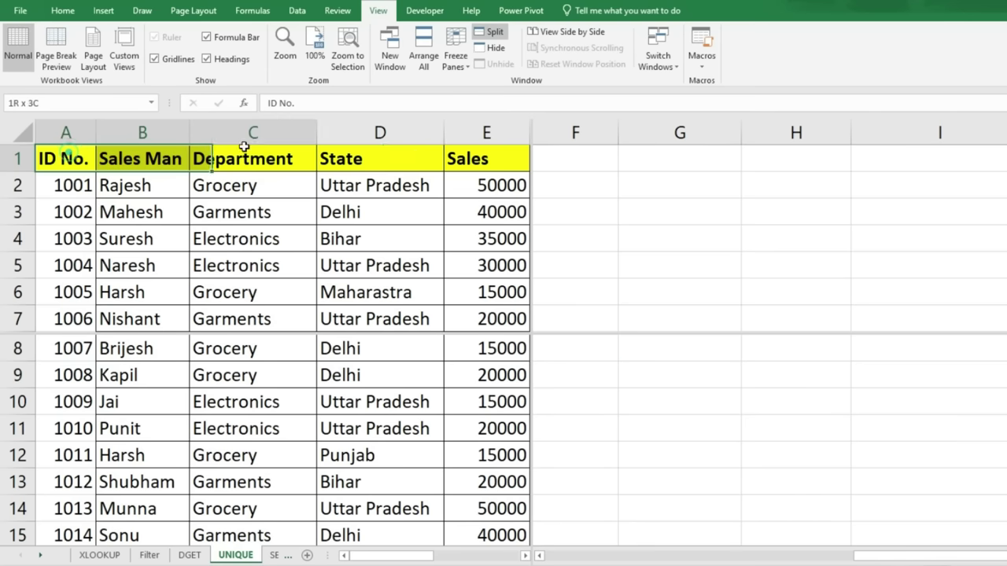
pyautogui.moveTo(71, 153); pyautogui.dragTo(422, 142)
pyautogui.click(247, 411)
pyautogui.scroll(-1, 248, 411)
pyautogui.scroll(-2, 248, 412)
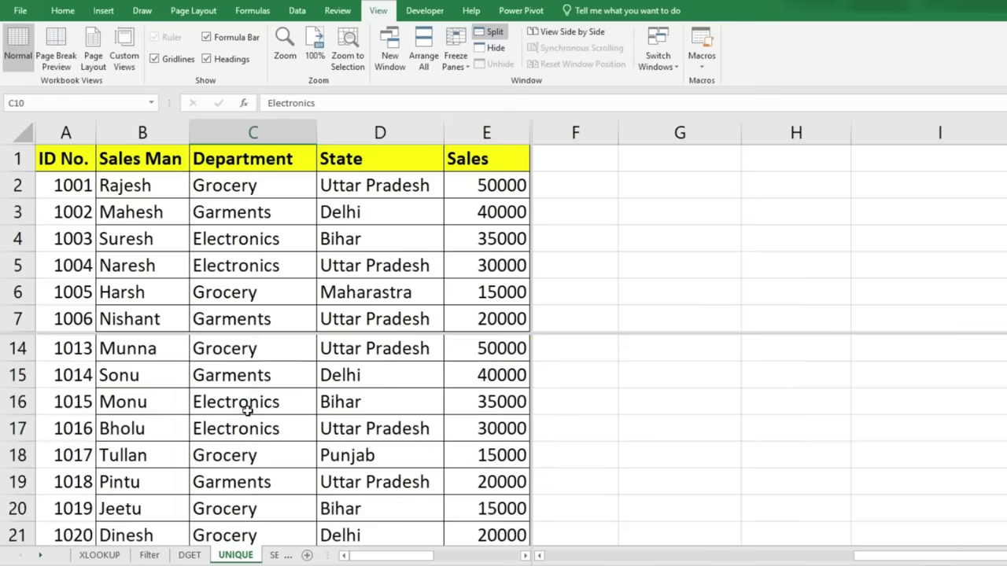
pyautogui.scroll(4, 247, 411)
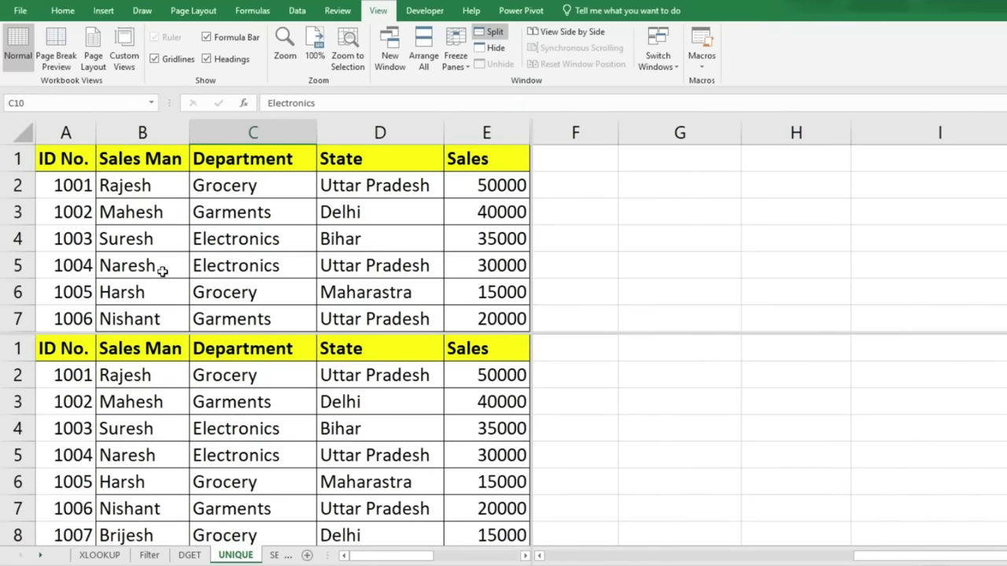
pyautogui.moveTo(46, 160)
pyautogui.mouseDown()
pyautogui.moveTo(431, 184)
pyautogui.moveTo(513, 319)
pyautogui.mouseUp()
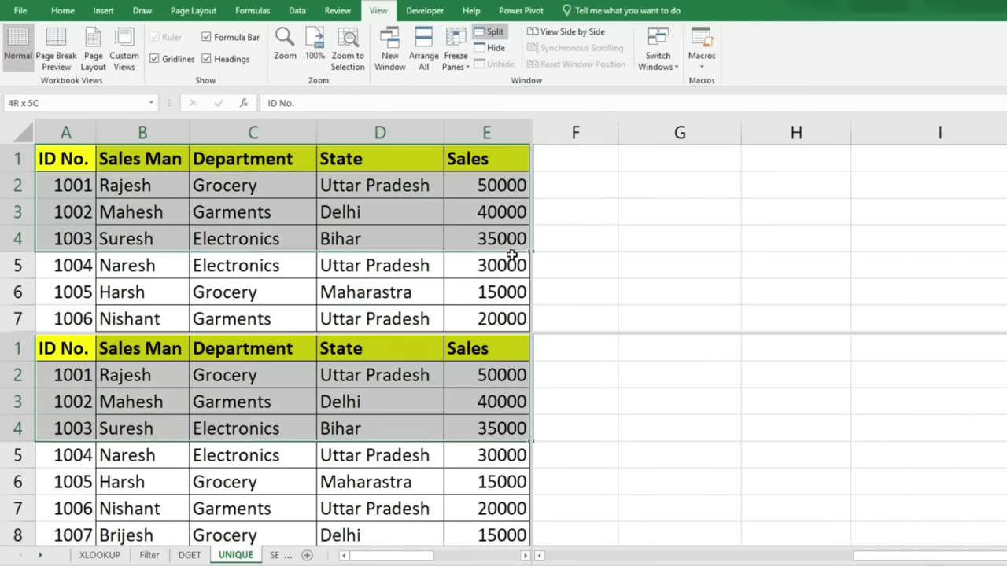
pyautogui.click(294, 456)
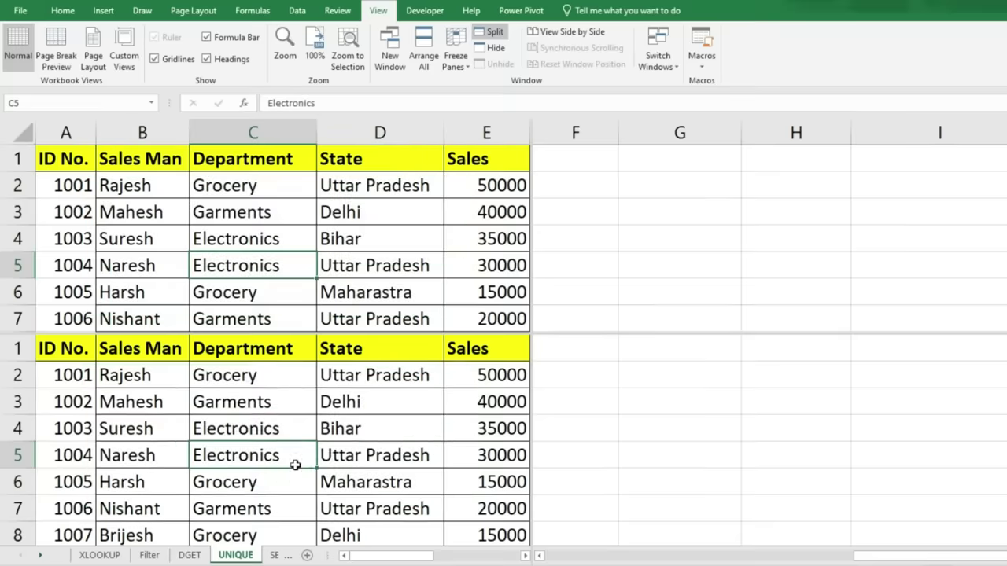
pyautogui.scroll(-4, 247, 461)
pyautogui.scroll(-3, 216, 465)
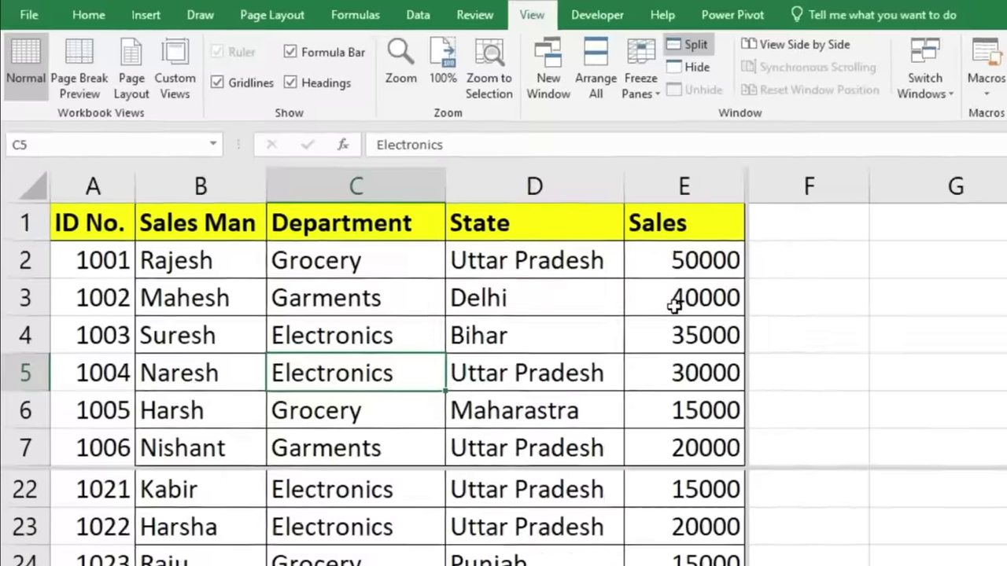
# Step: Check the Freeze Panes options without changes and select the top sales rows across both panes
pyautogui.click(456, 61)
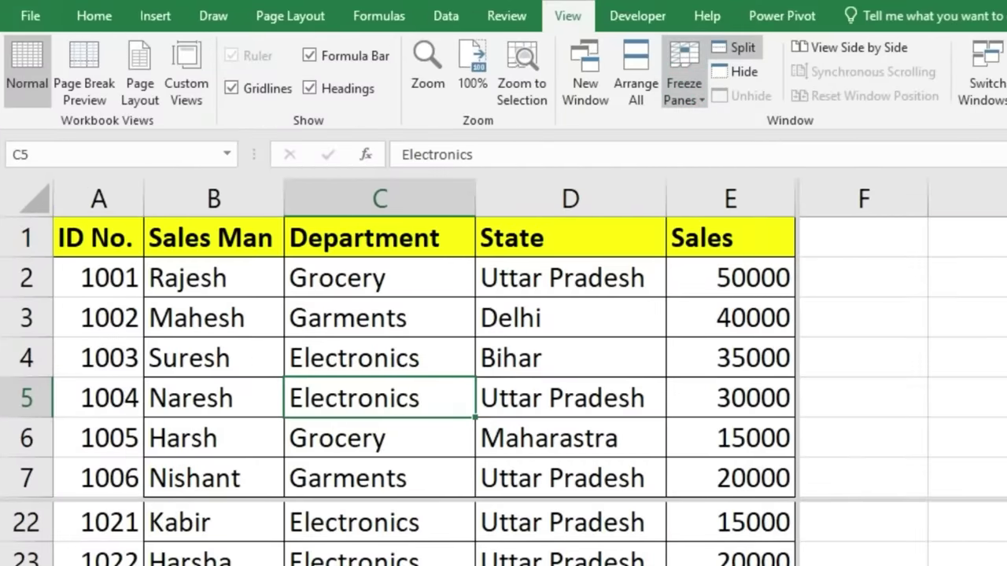
pyautogui.click(683, 74)
pyautogui.moveTo(72, 236)
pyautogui.mouseDown()
pyautogui.moveTo(696, 460)
pyautogui.moveTo(697, 474)
pyautogui.mouseUp()
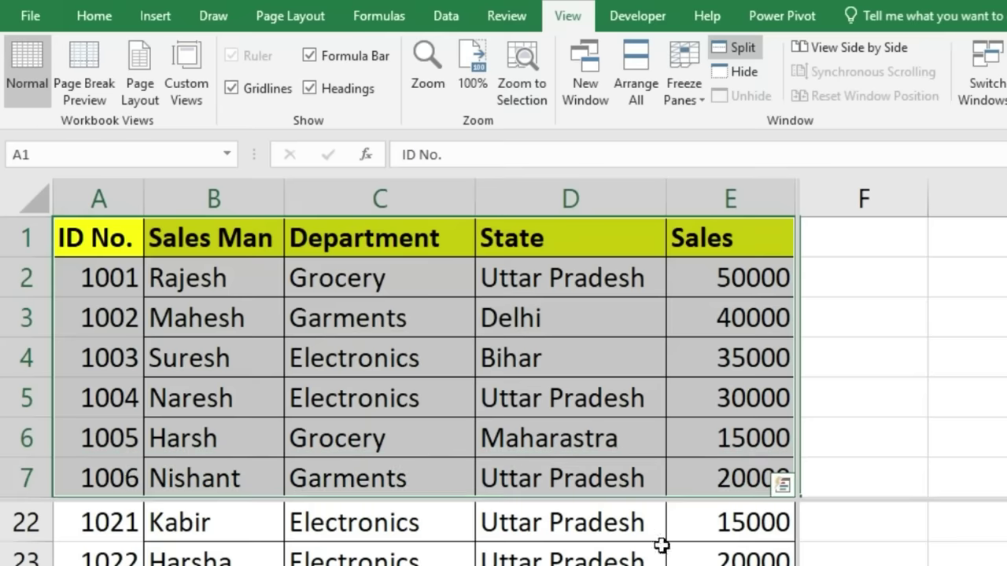
pyautogui.click(661, 545)
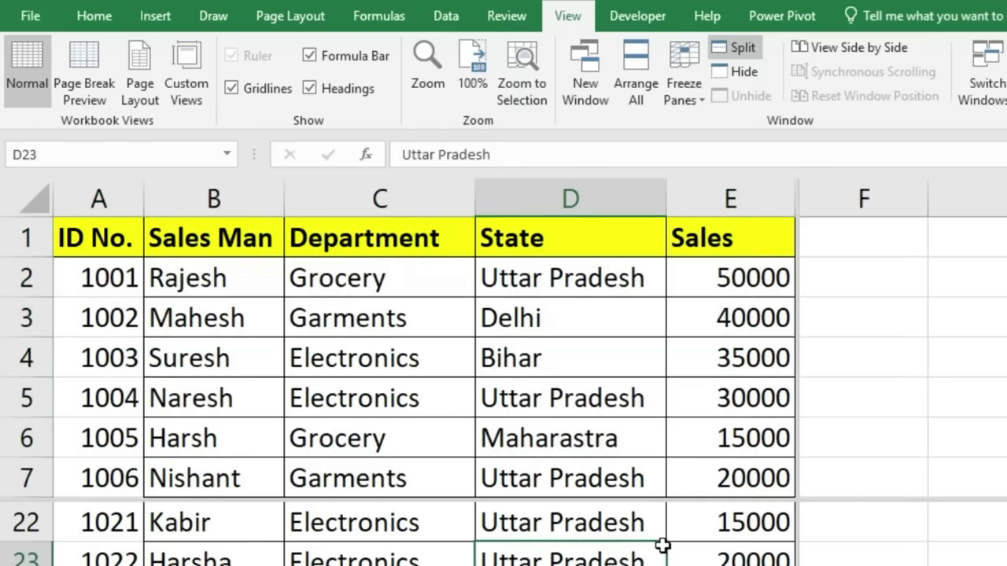
# Step: Turn off the split, hide and unhide Data for practice, then select its first six records
pyautogui.click(730, 48)
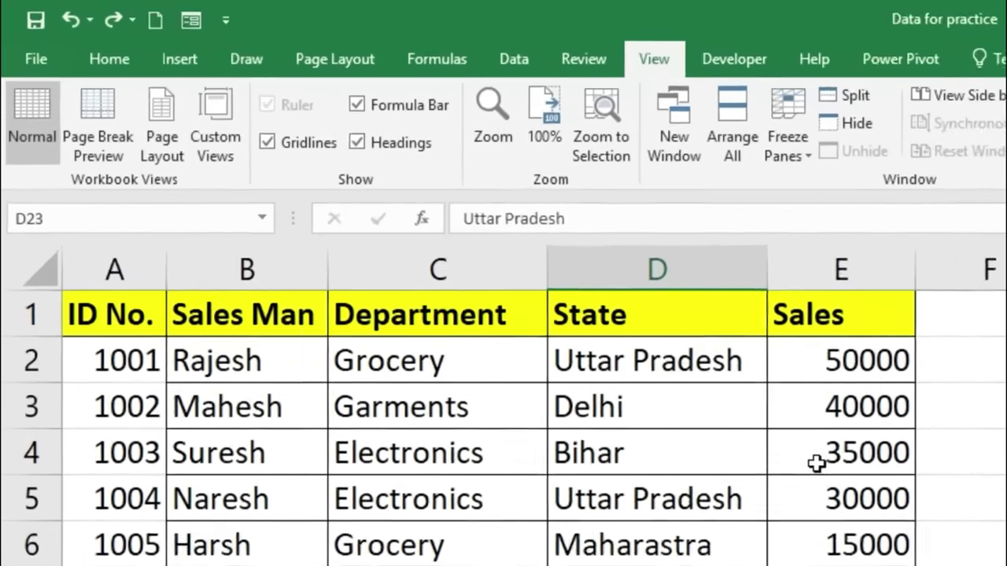
pyautogui.click(934, 135)
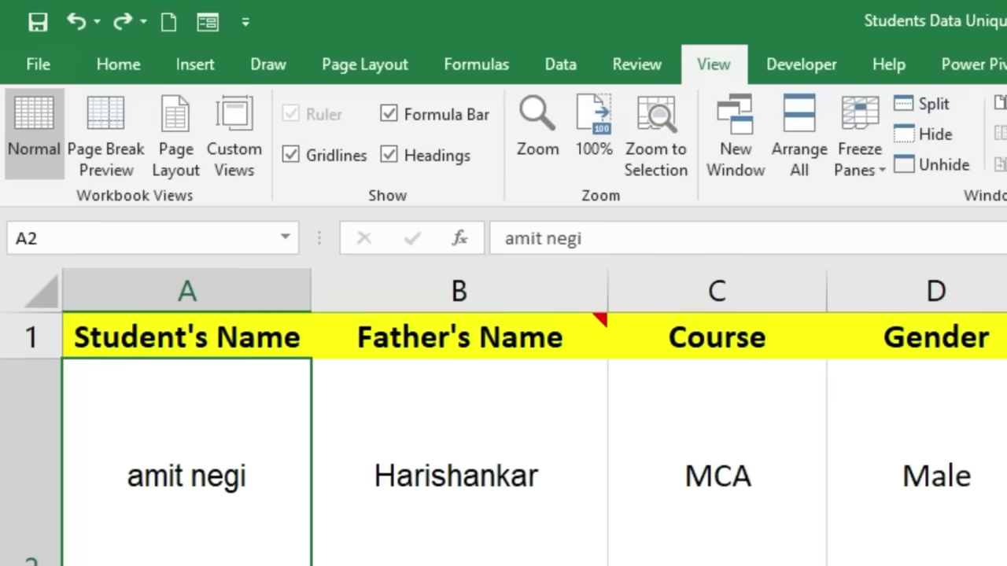
pyautogui.click(969, 167)
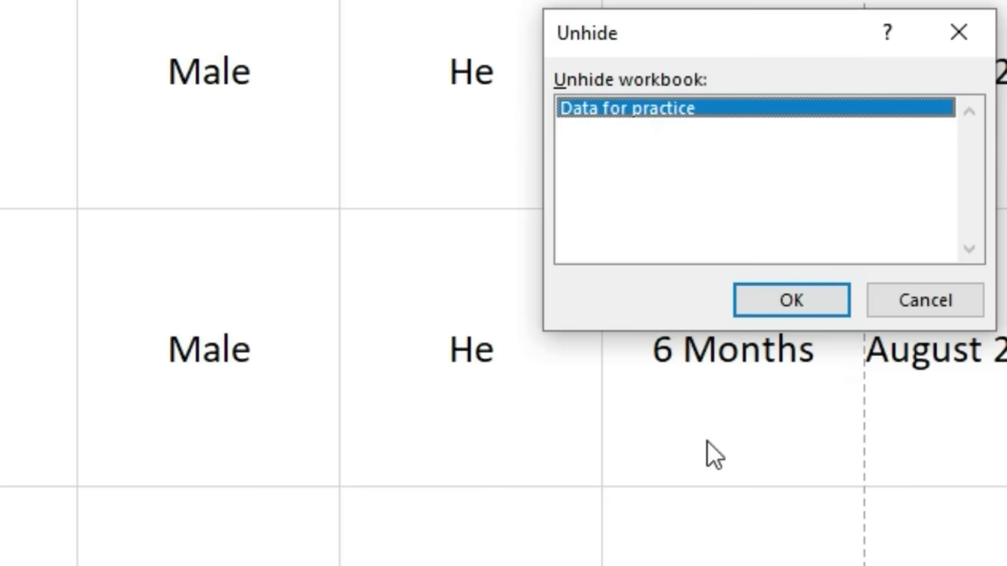
pyautogui.click(796, 307)
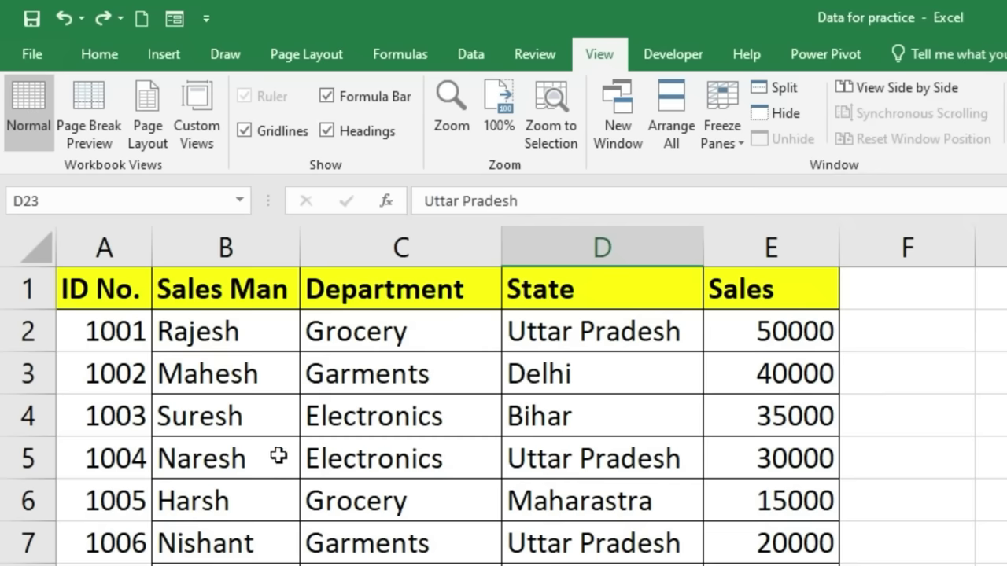
pyautogui.click(116, 330)
pyautogui.moveTo(116, 331); pyautogui.dragTo(722, 554)
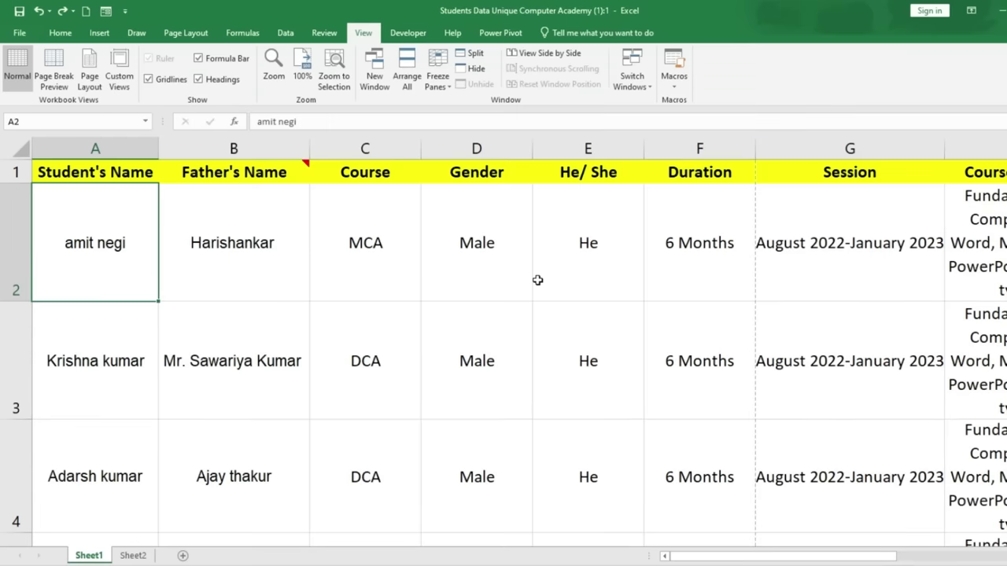
# Step: View the student workbook side by side with Data for practice and scroll both together
pyautogui.keyDown('ctrl'); pyautogui.scroll(-3, 425, 415); pyautogui.keyUp('ctrl')
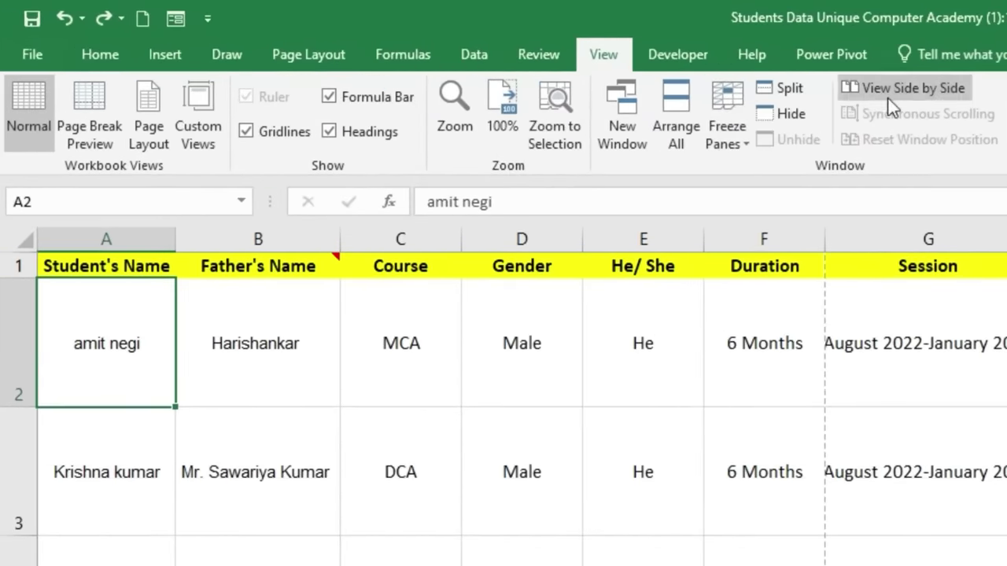
pyautogui.click(856, 85)
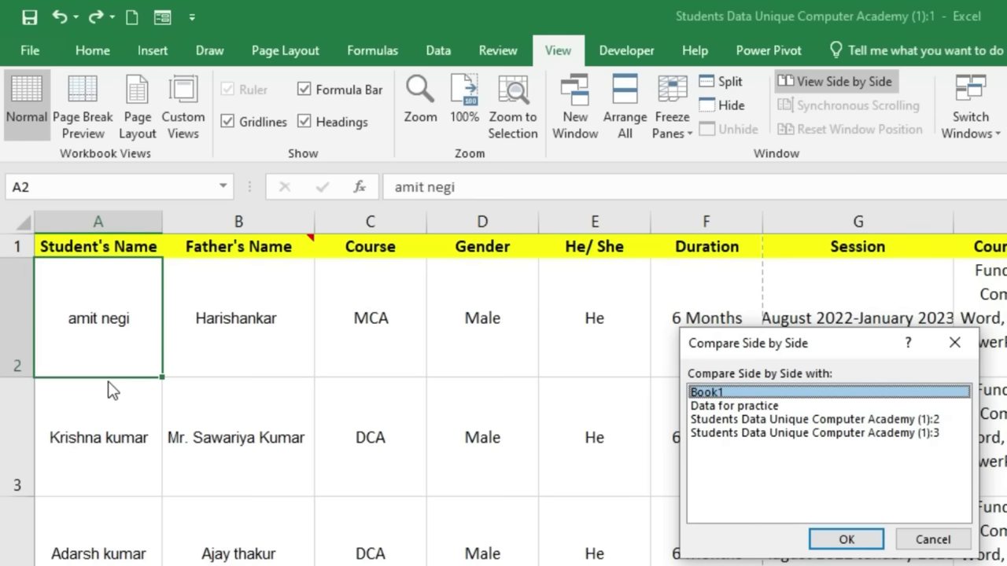
pyautogui.click(735, 405)
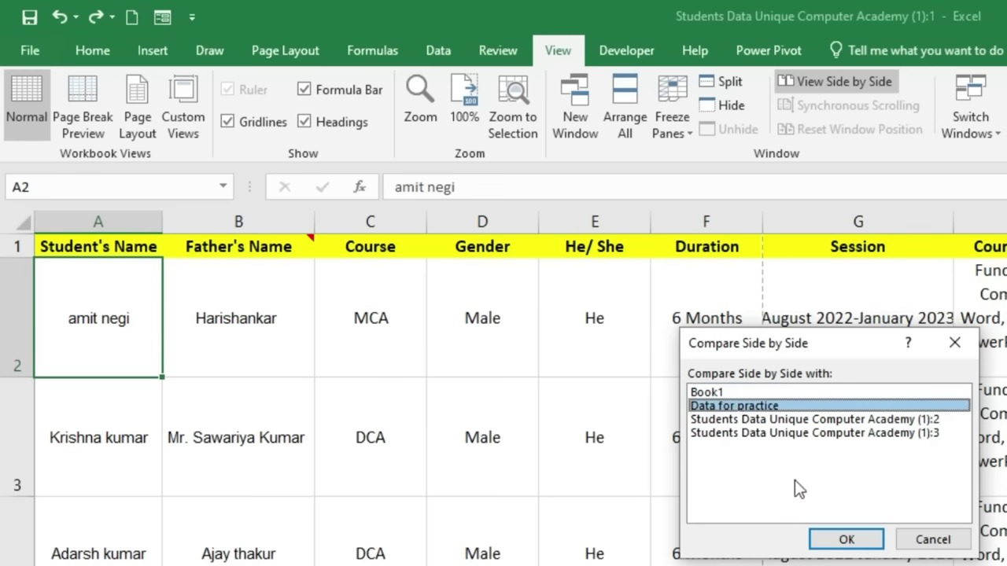
pyautogui.click(844, 539)
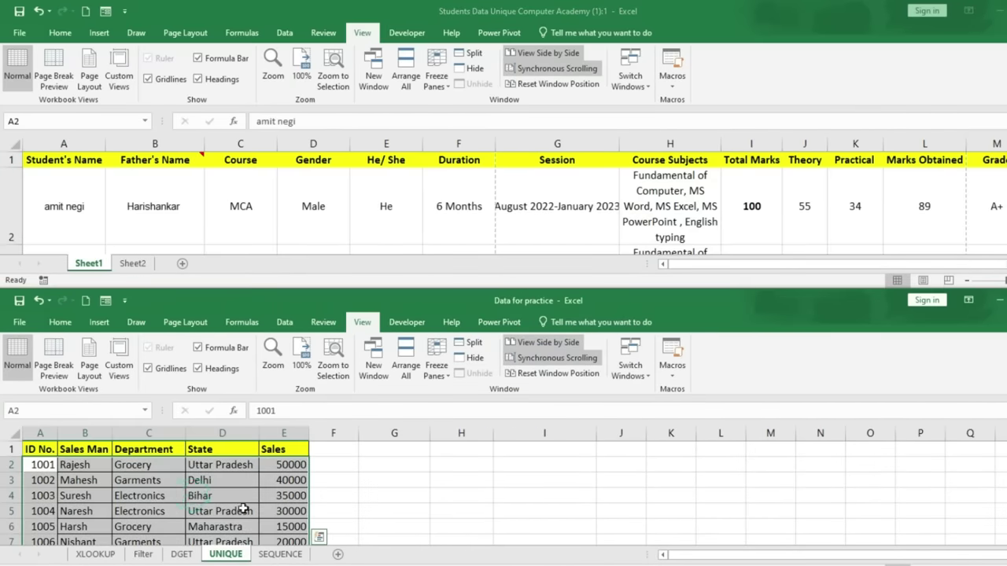
pyautogui.scroll(-2, 258, 497)
pyautogui.scroll(-1, 263, 489)
pyautogui.scroll(3, 295, 553)
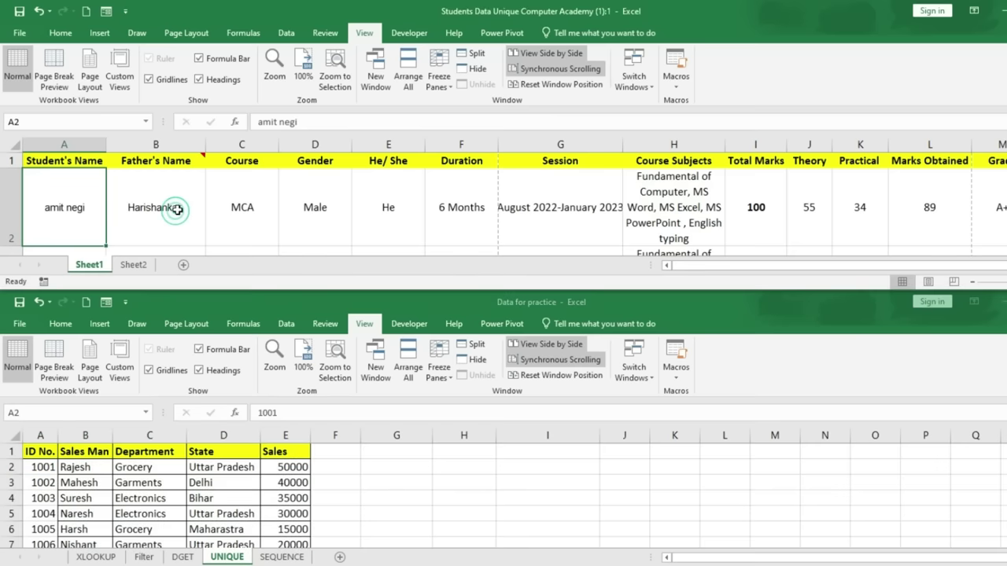
pyautogui.scroll(-3, 179, 206)
pyautogui.scroll(-2, 179, 206)
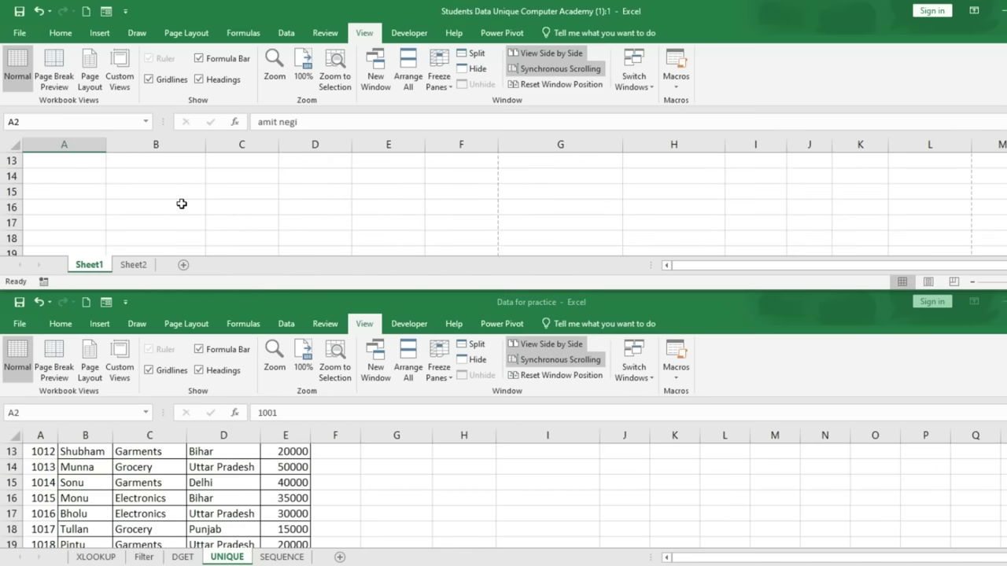
pyautogui.scroll(-3, 151, 495)
pyautogui.scroll(-2, 151, 496)
pyautogui.scroll(2, 151, 495)
pyautogui.scroll(5, 151, 496)
pyautogui.scroll(2, 151, 494)
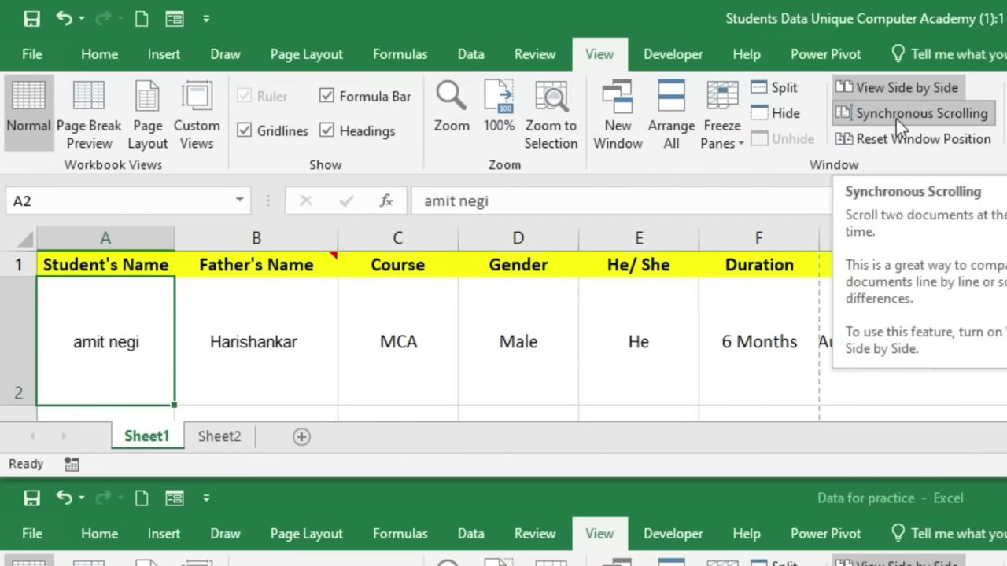
# Step: Turn off Synchronous Scrolling and scroll each workbook independently, including Data for practice
pyautogui.click(946, 118)
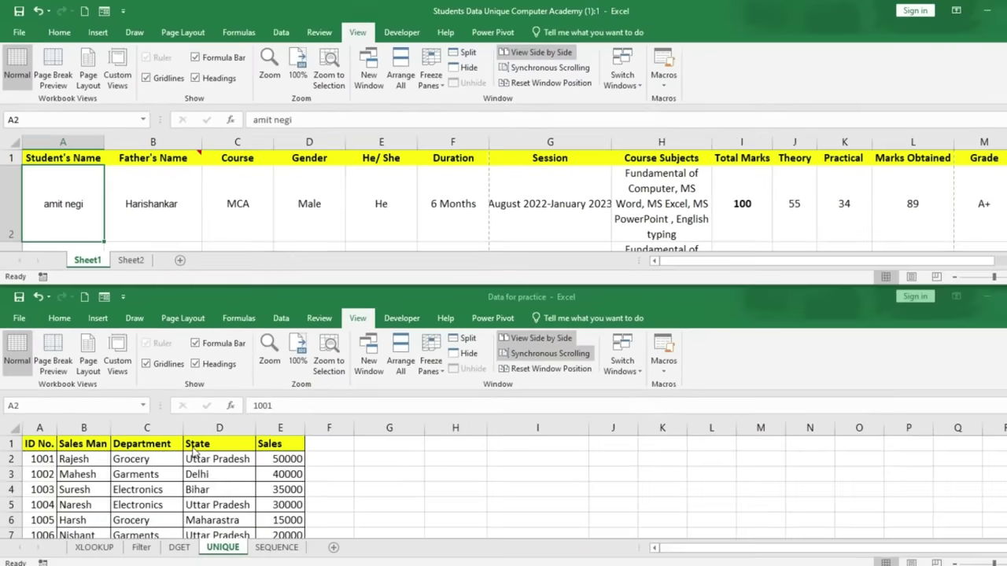
pyautogui.scroll(-2, 209, 197)
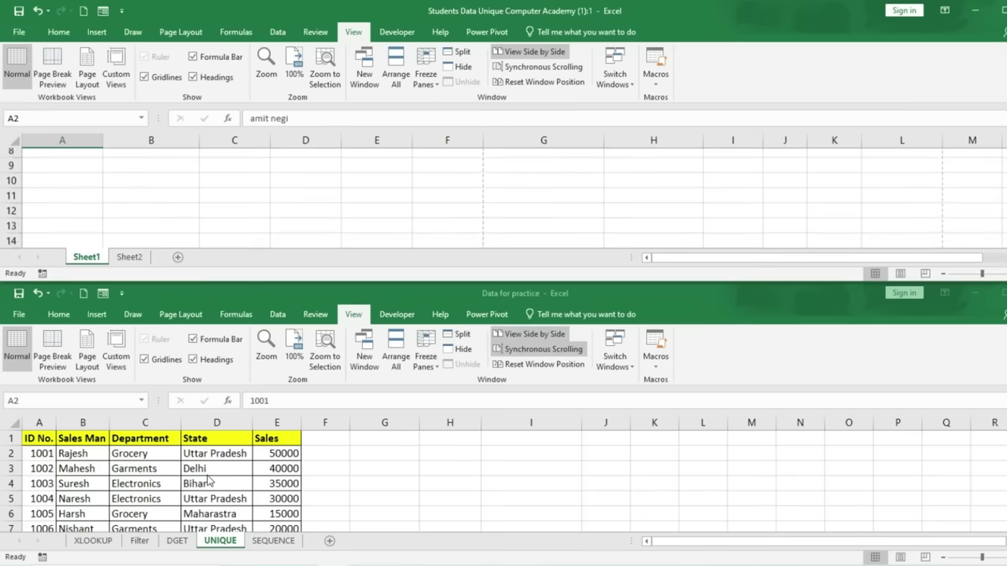
pyautogui.scroll(3, 169, 228)
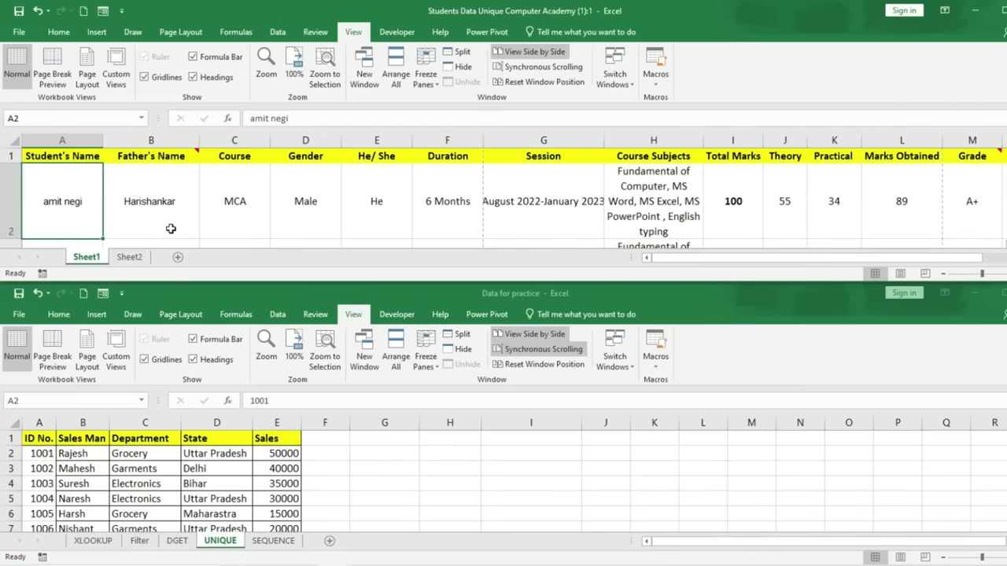
pyautogui.scroll(-1, 162, 202)
pyautogui.scroll(-2, 163, 196)
pyautogui.scroll(-1, 169, 193)
pyautogui.scroll(4, 181, 212)
pyautogui.click(126, 541)
pyautogui.scroll(-3, 123, 489)
pyautogui.scroll(-3, 123, 489)
pyautogui.scroll(5, 123, 488)
pyautogui.scroll(1, 118, 495)
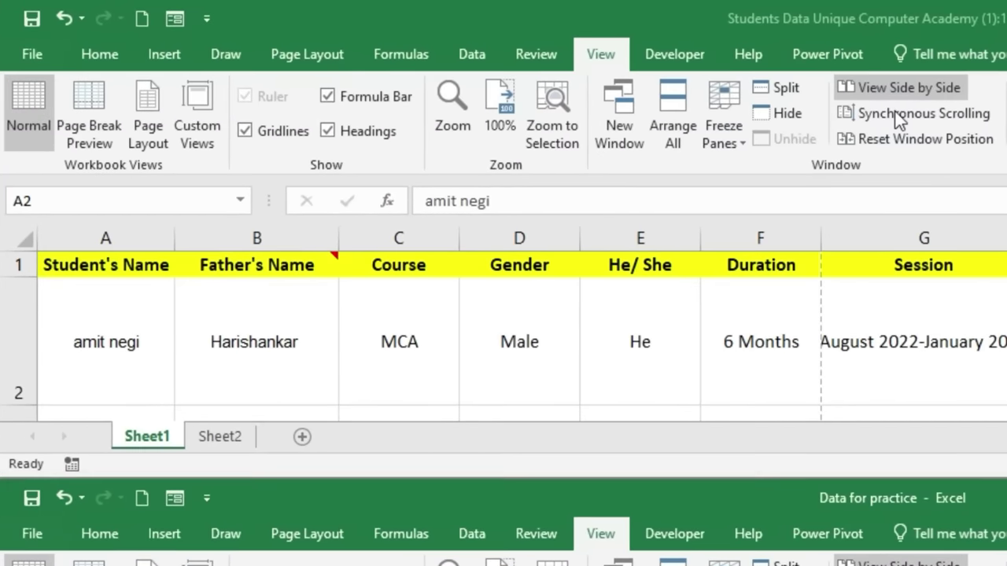
# Step: Turn Synchronous Scrolling back on, test it, then switch it off again and select cell E2
pyautogui.click(895, 113)
pyautogui.scroll(-3, 292, 481)
pyautogui.scroll(-1, 292, 482)
pyautogui.scroll(4, 287, 480)
pyautogui.click(519, 64)
pyautogui.click(332, 196)
pyautogui.scroll(-5, 333, 198)
pyautogui.scroll(5, 332, 198)
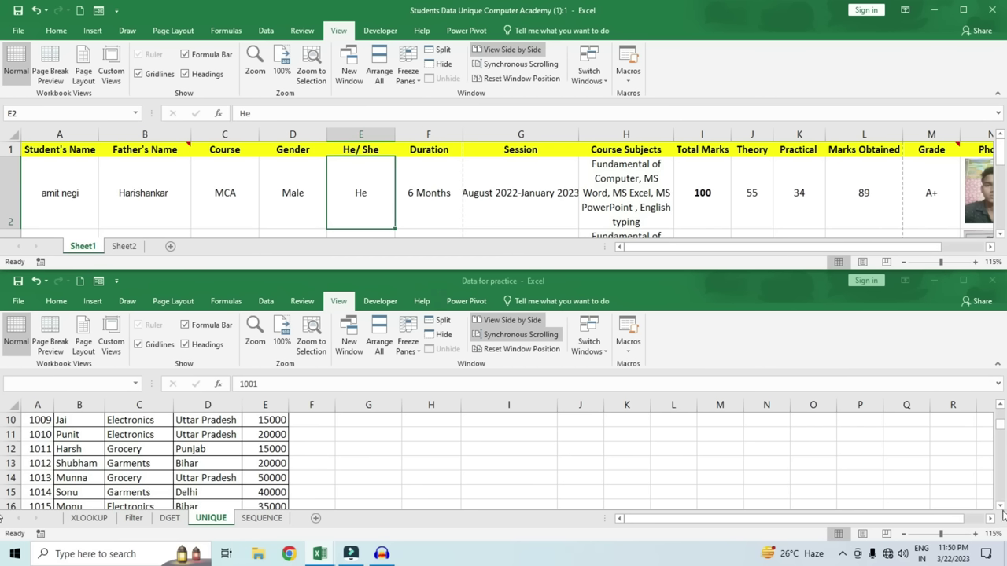
# Step: Maximize Data for practice, reset the window positions and turn off View Side by Side
pyautogui.click(963, 281)
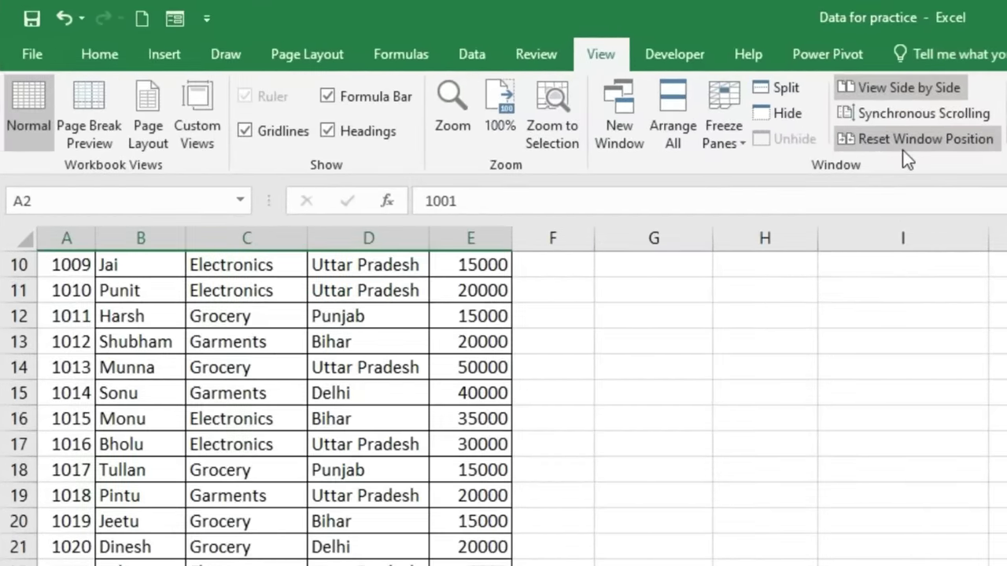
pyautogui.click(903, 148)
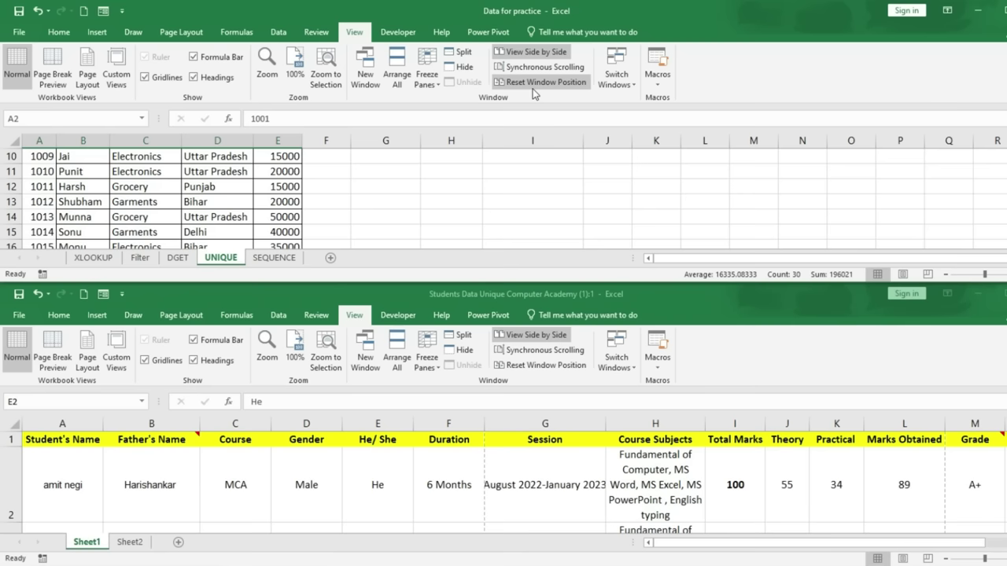
pyautogui.click(531, 53)
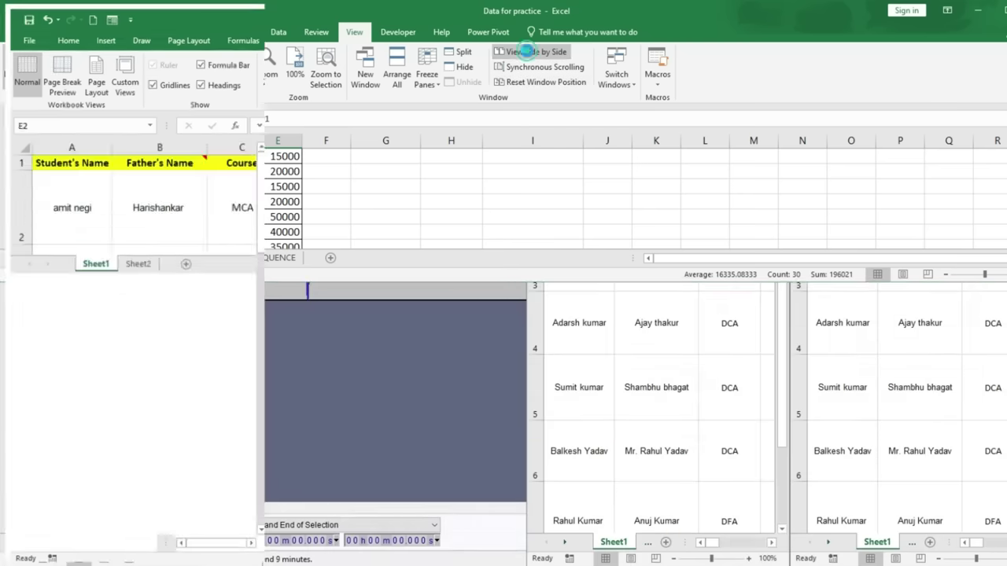
pyautogui.scroll(3, 504, 394)
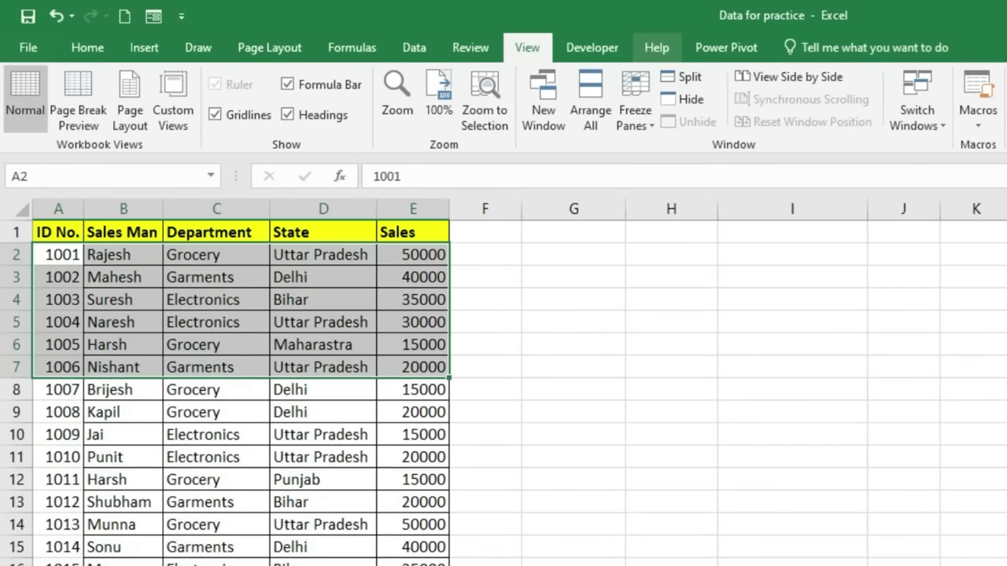
pyautogui.click(485, 565)
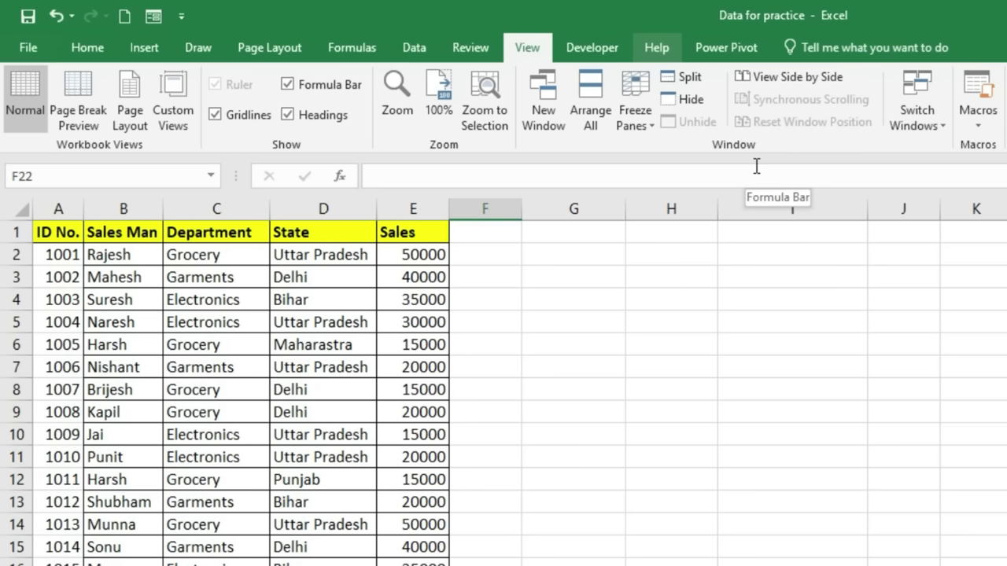
# Step: Select the ID No. column from A1 down in the sales table
pyautogui.click(740, 406)
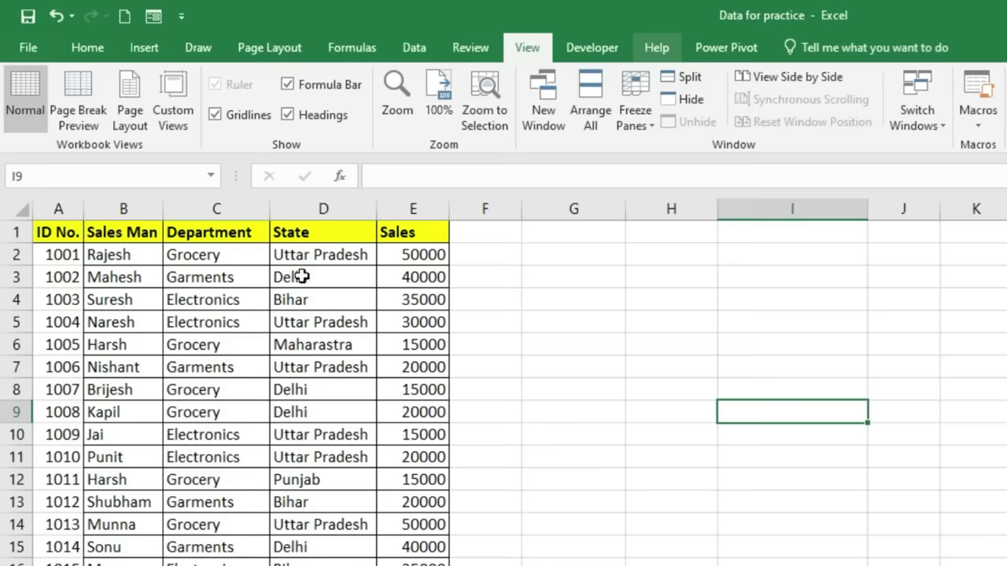
pyautogui.moveTo(59, 232)
pyautogui.mouseDown()
pyautogui.moveTo(50, 427)
pyautogui.moveTo(291, 560)
pyautogui.mouseUp()
pyautogui.scroll(6, 291, 559)
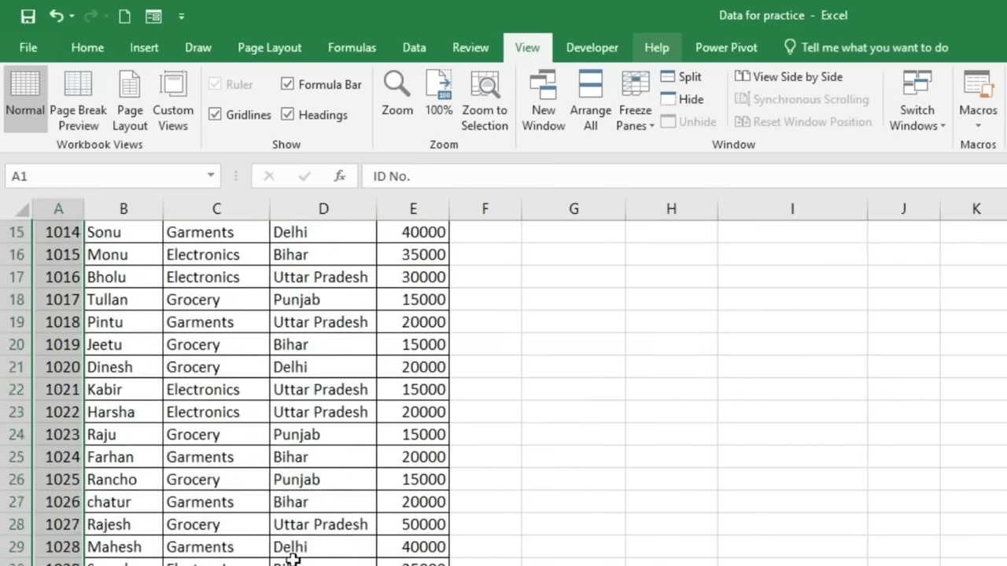
pyautogui.scroll(5, 291, 551)
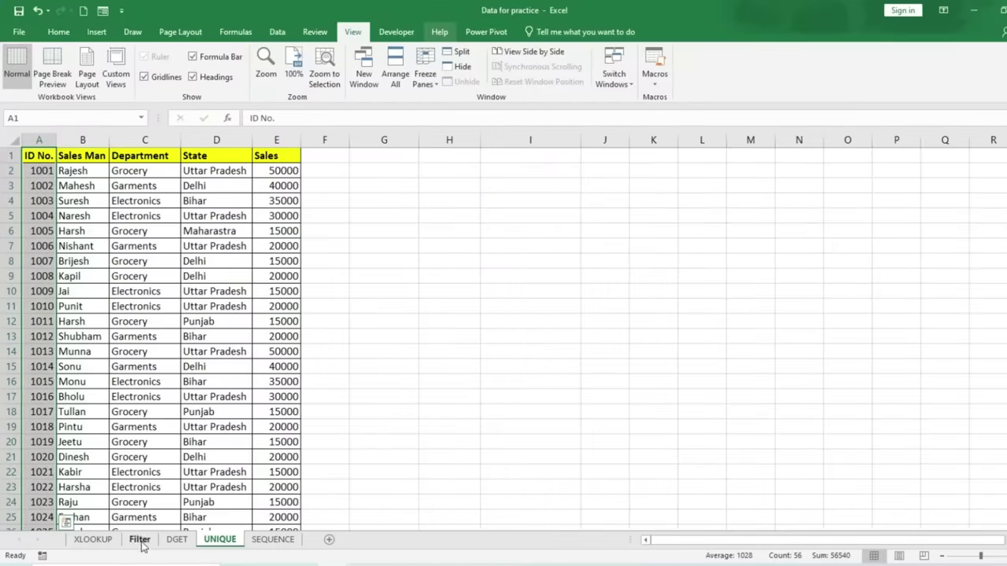
# Step: On the XLOOKUP sheet, clear F1:J9 and reset it to the Normal cell style
pyautogui.click(93, 540)
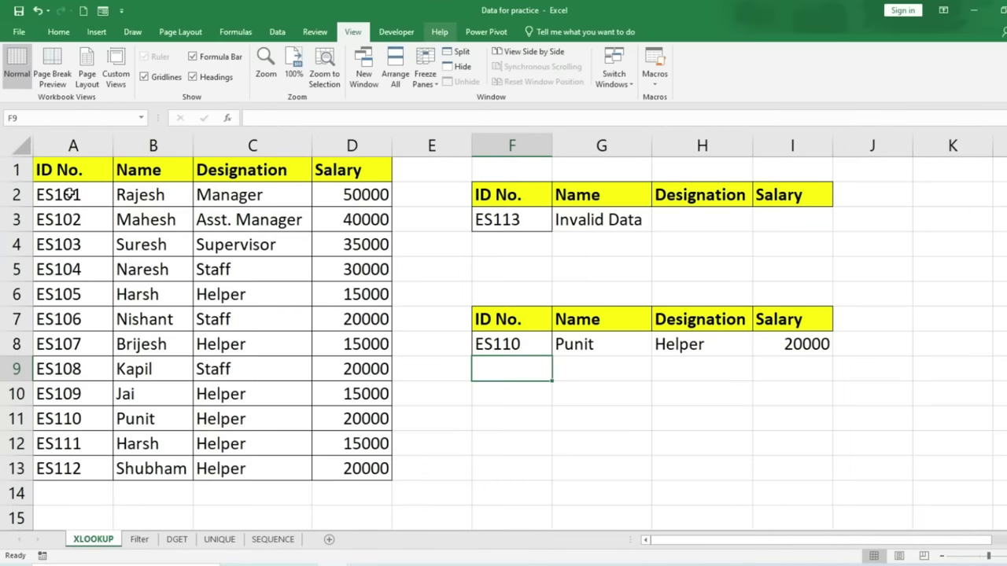
pyautogui.moveTo(481, 177); pyautogui.dragTo(889, 376)
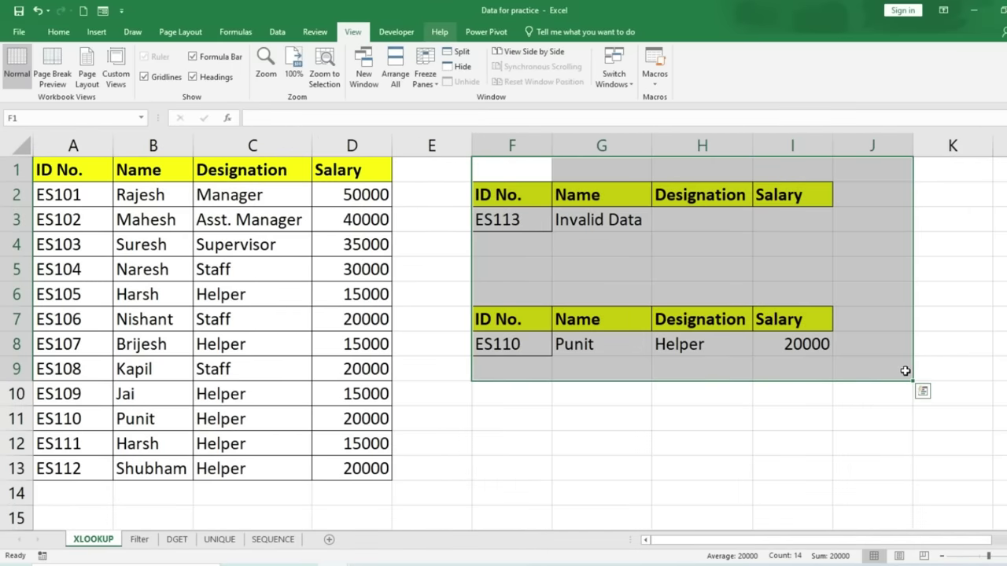
pyautogui.press('Delete')
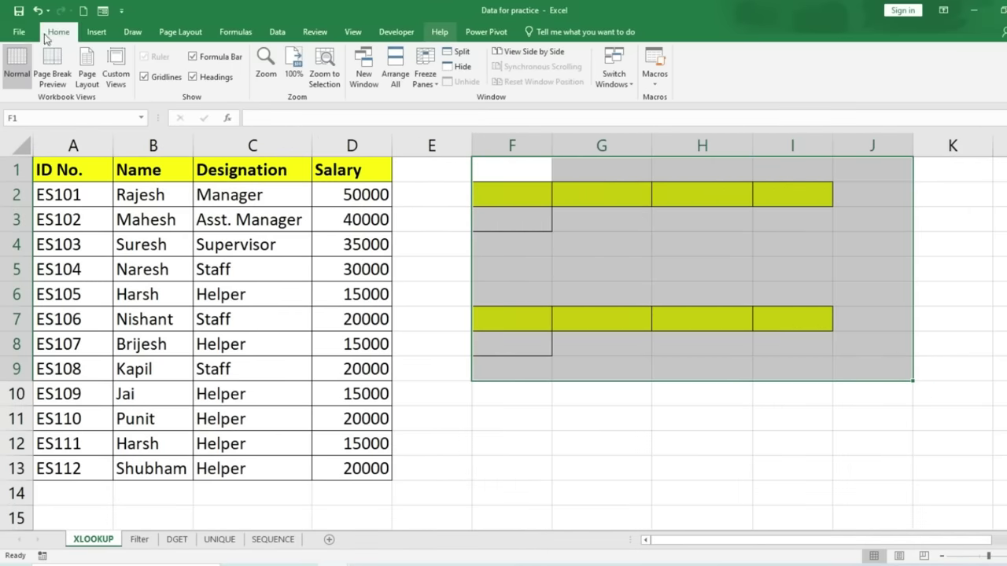
pyautogui.click(58, 31)
pyautogui.click(613, 57)
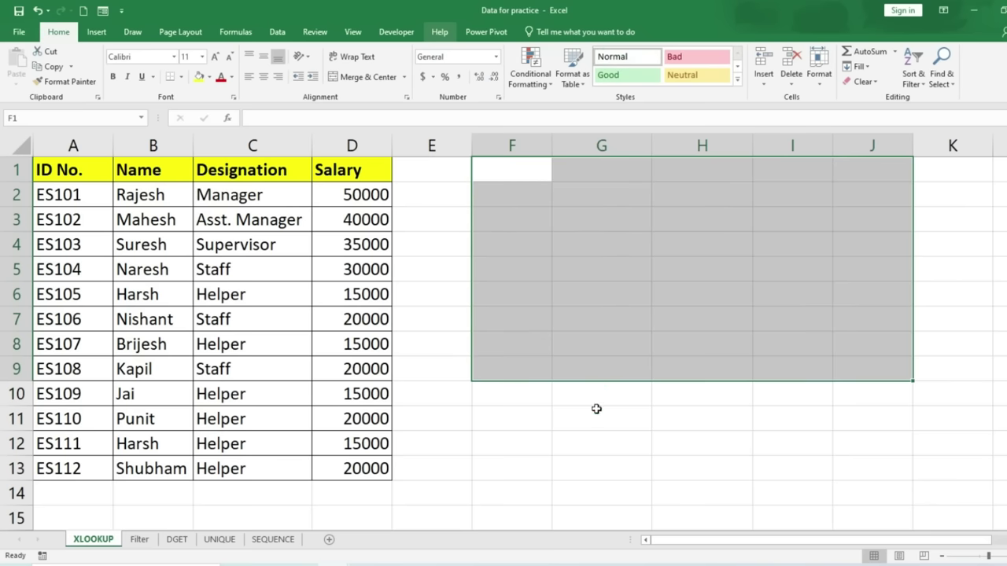
pyautogui.click(590, 420)
# Step: Copy the ID No. column A1:A13 into a new blank workbook
pyautogui.moveTo(76, 172)
pyautogui.mouseDown()
pyautogui.moveTo(60, 484)
pyautogui.moveTo(61, 470)
pyautogui.mouseUp()
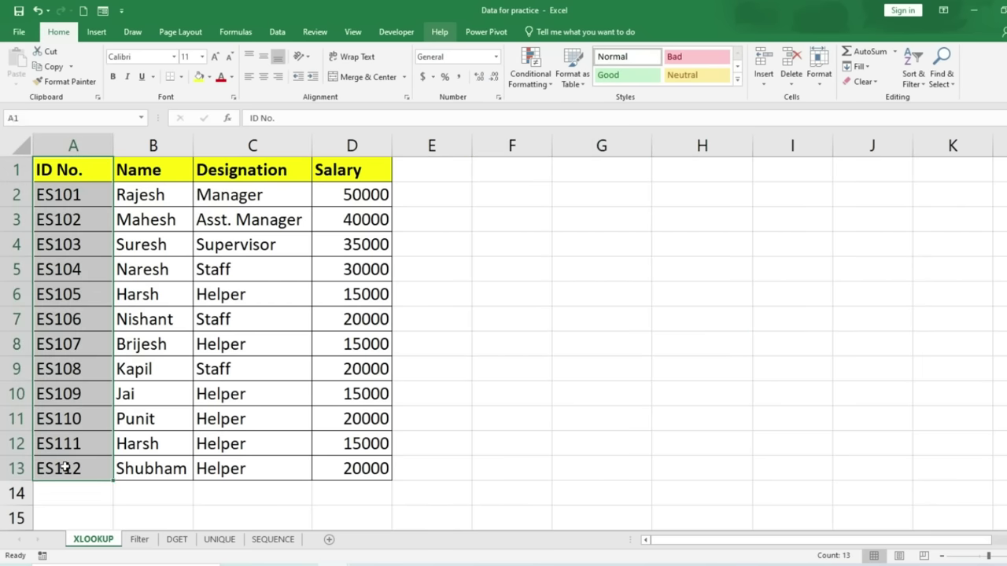
pyautogui.hotkey('ctrl', 'c')
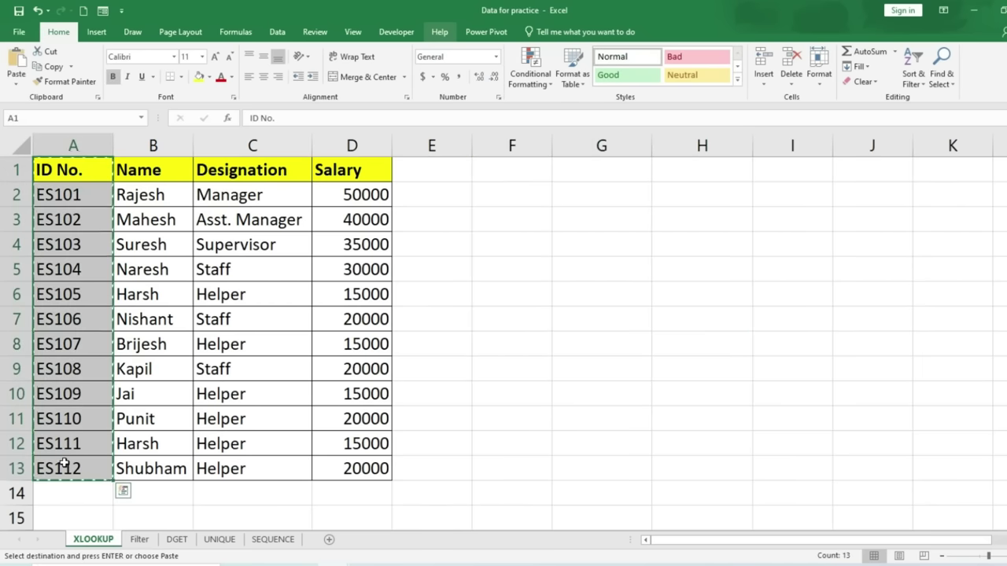
pyautogui.hotkey('ctrl', 'n')
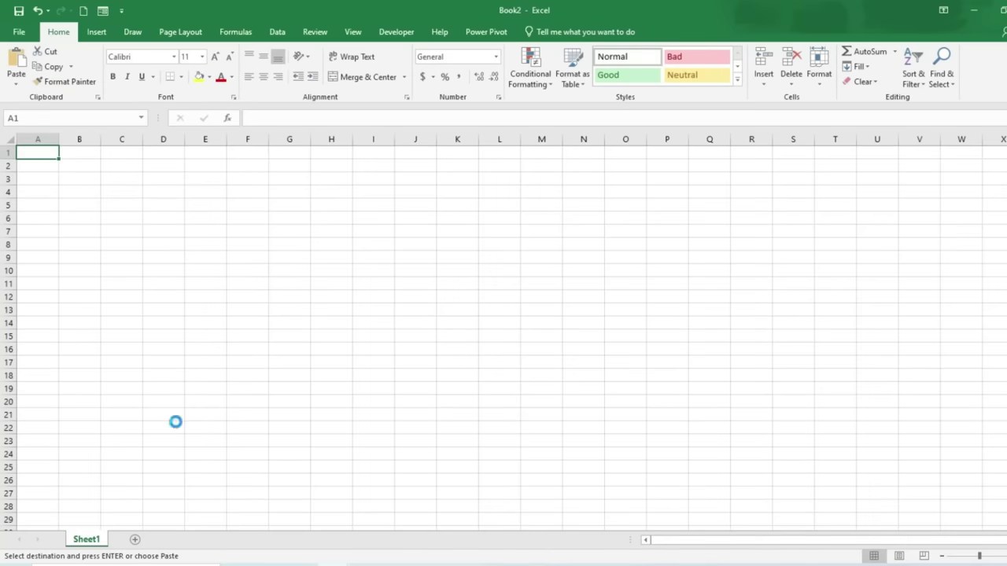
pyautogui.scroll(4, 176, 422)
pyautogui.hotkey('ctrl', 'v')
# Step: Copy the Salary column and paste it into B1 of the new workbook
pyautogui.hotkey('ctrl', 'Tab')
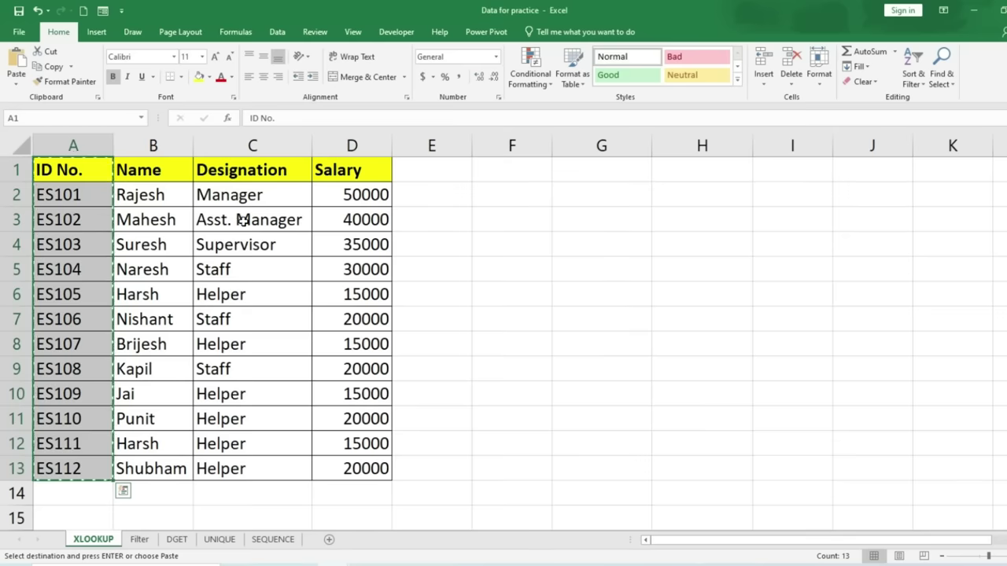
pyautogui.moveTo(338, 169); pyautogui.dragTo(352, 494)
pyautogui.hotkey('ctrl', 'c')
pyautogui.hotkey('ctrl', 'Tab')
pyautogui.click(142, 167)
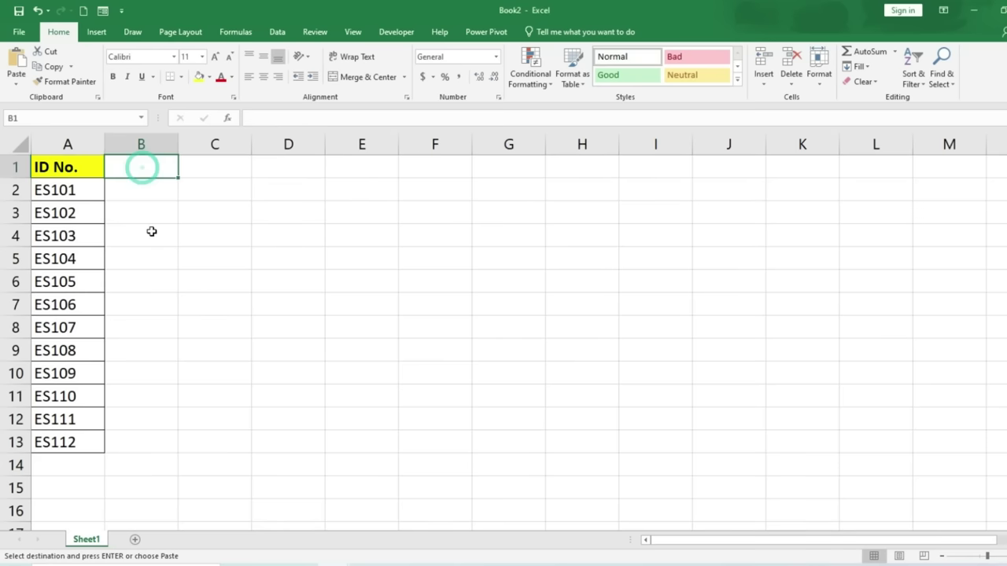
pyautogui.hotkey('ctrl', 'v')
pyautogui.click(268, 355)
# Step: Select the ID No., Name and Designation table A1:C13 in Data for practice
pyautogui.hotkey('ctrl', 'Tab')
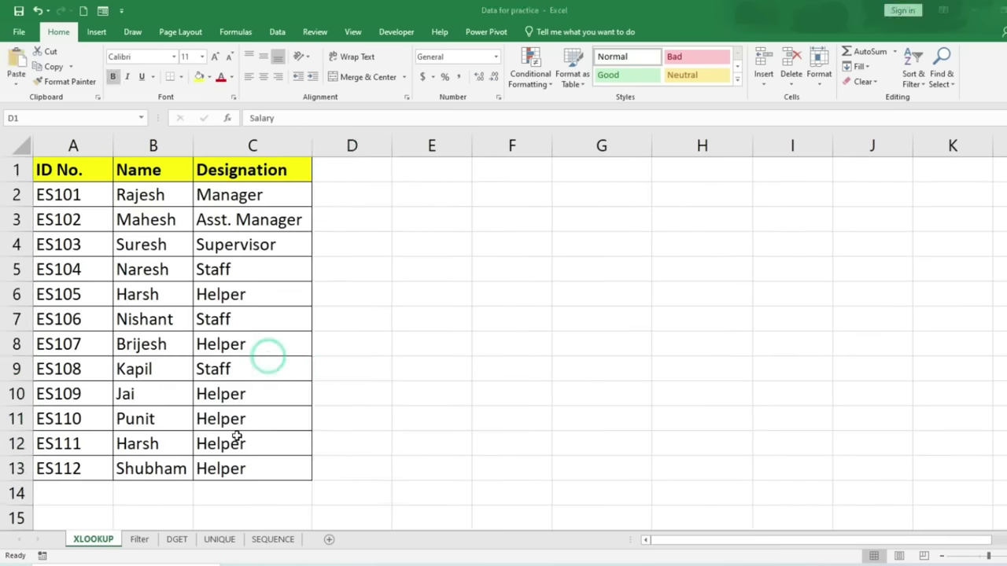
pyautogui.click(487, 387)
pyautogui.moveTo(62, 170); pyautogui.dragTo(276, 464)
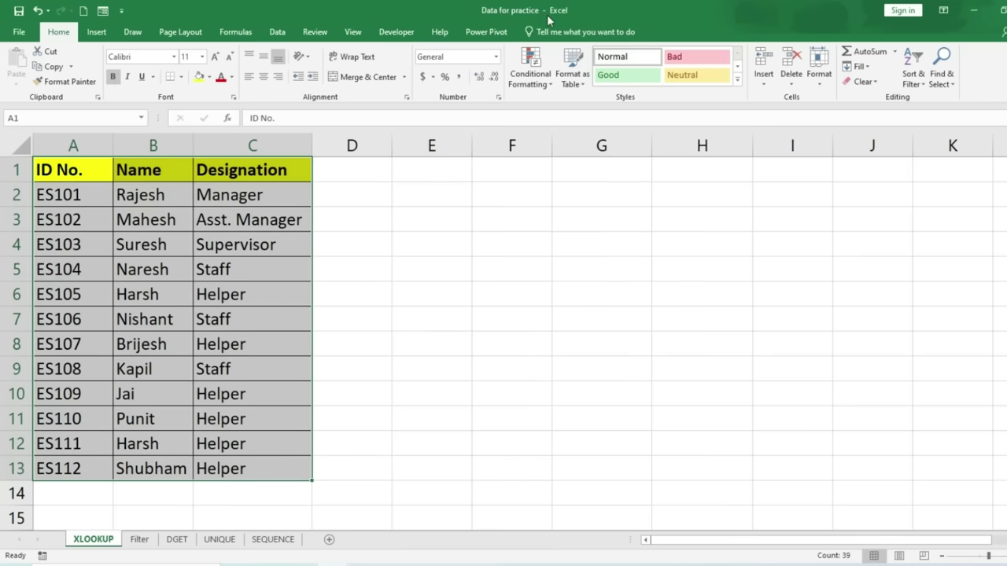
pyautogui.hotkey('ctrl', 'Tab')
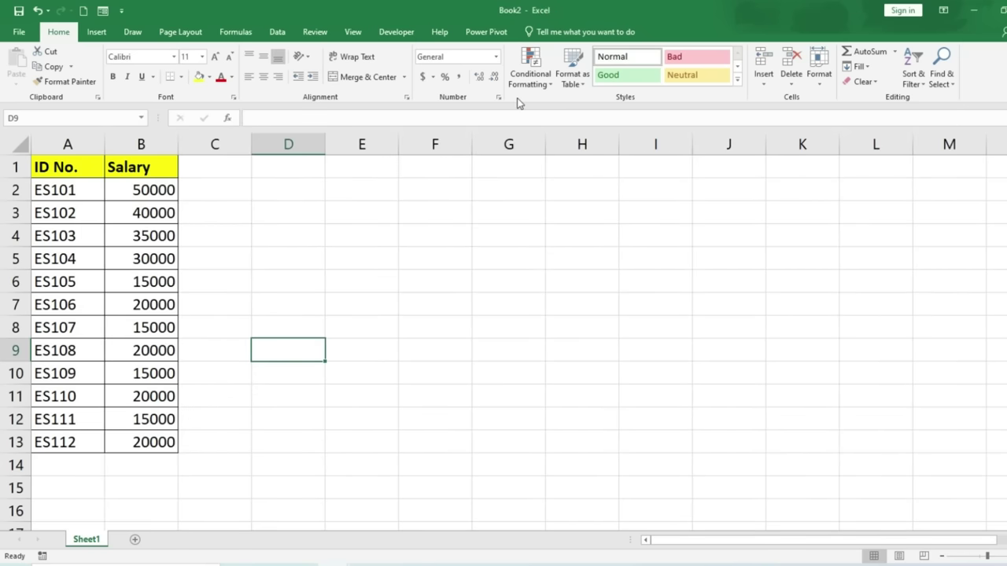
# Step: Save the new workbook as mydata2 and select cell F3 for the headings
pyautogui.hotkey('ctrl', 's')
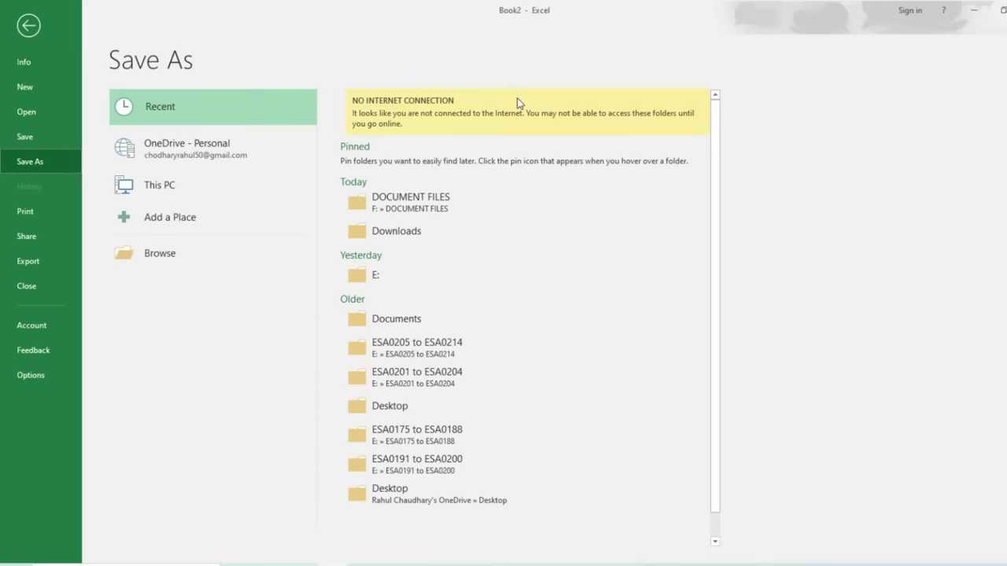
pyautogui.click(196, 258)
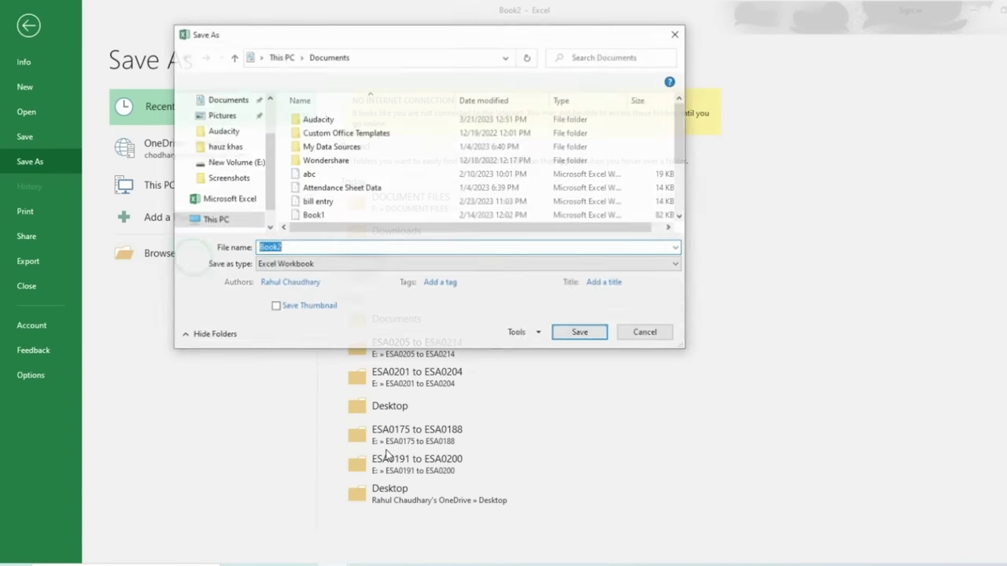
pyautogui.write('mydata2')
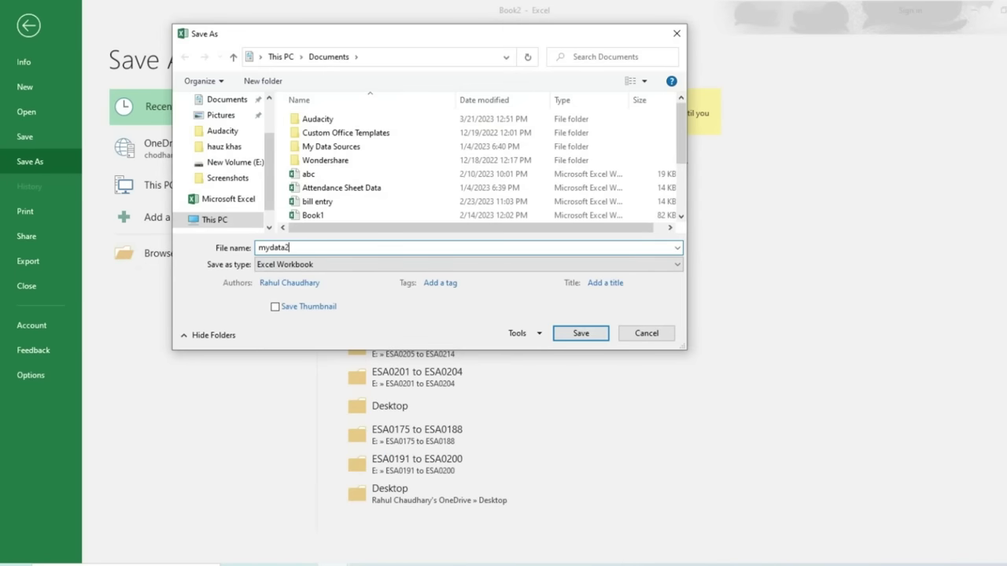
pyautogui.press('Return')
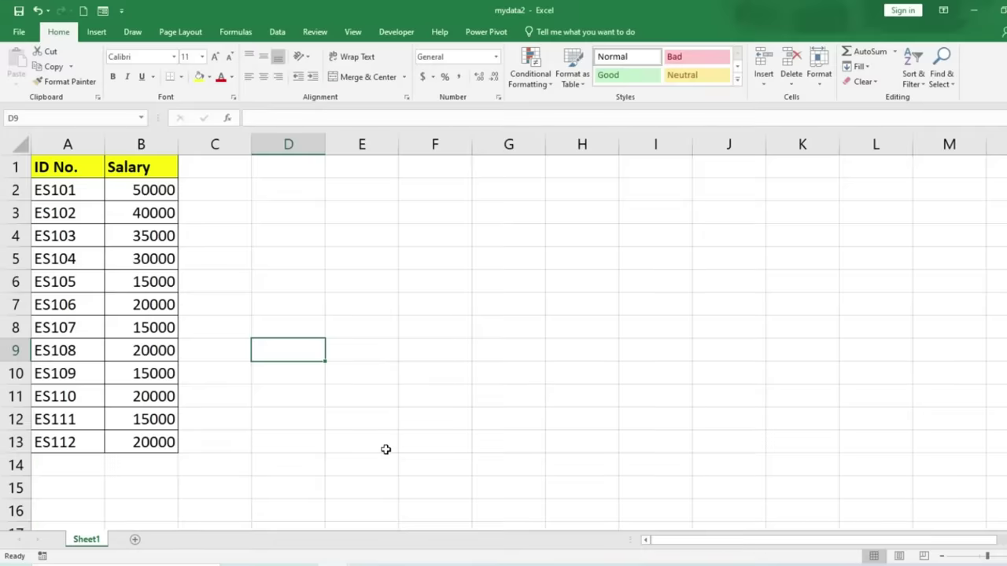
pyautogui.click(503, 235)
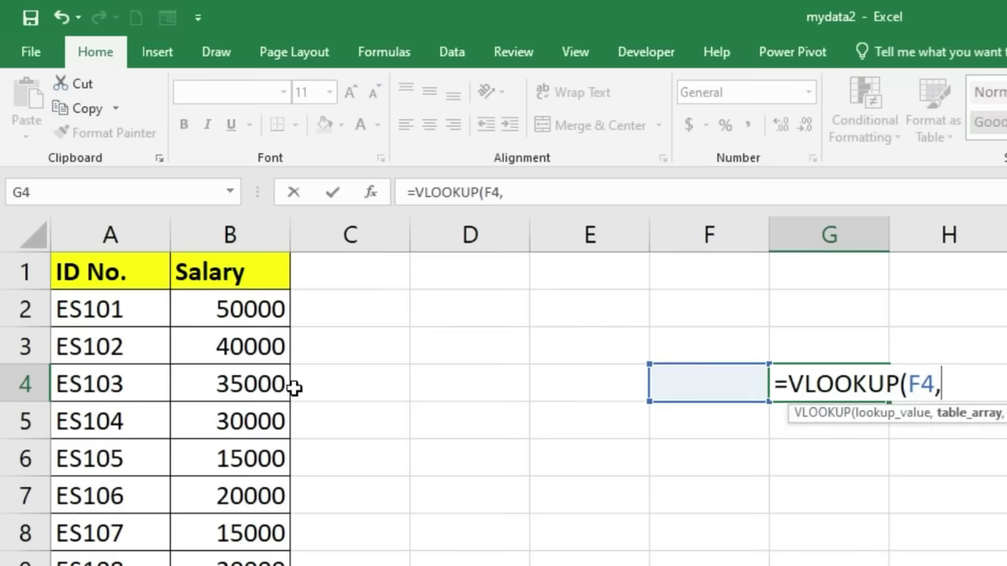
pyautogui.click(745, 346)
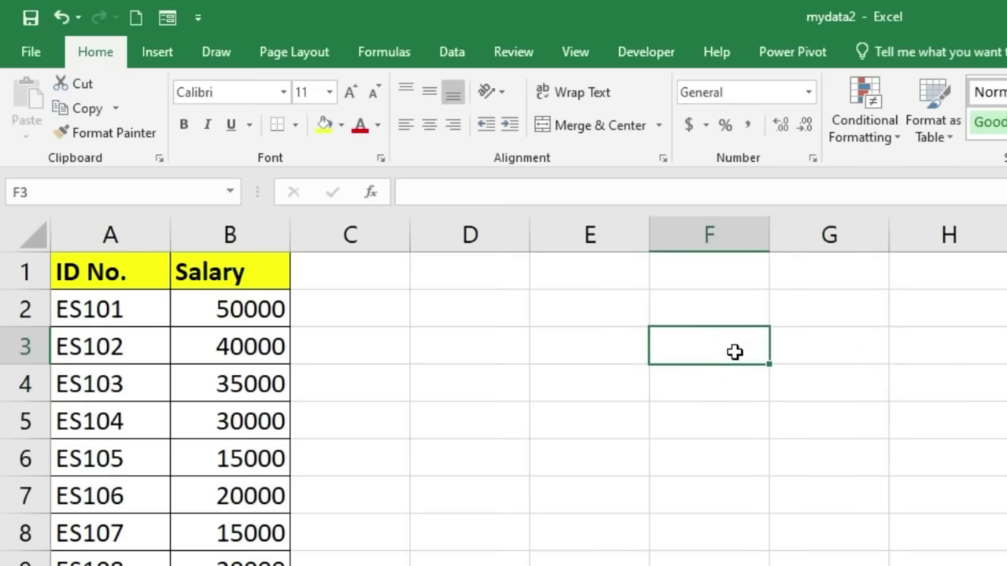
# Step: Enter headings ID No. in F3 and Designation in G3, and autofit column G
pyautogui.write('ID No.')
pyautogui.press('Tab')
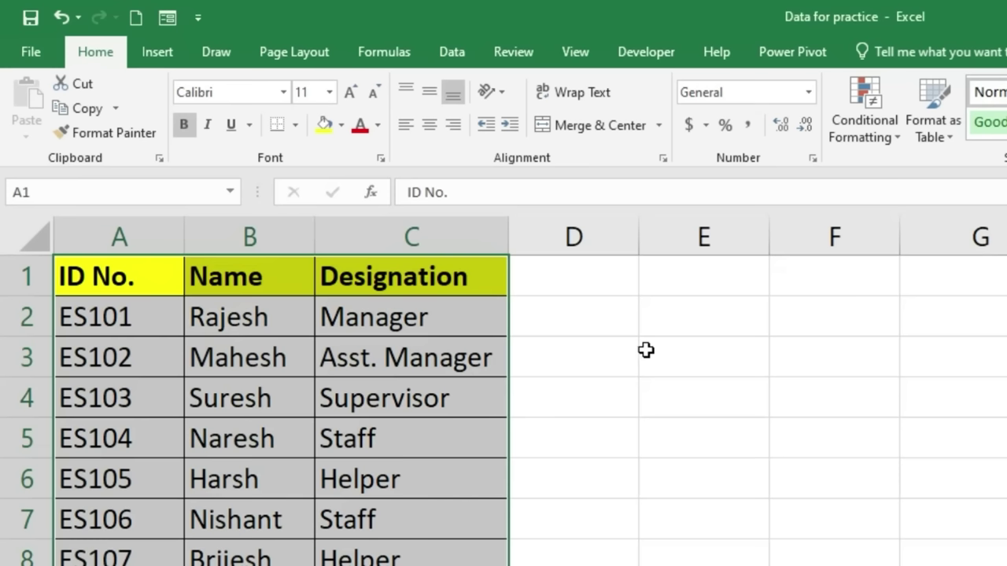
pyautogui.hotkey('alt', 'Tab')
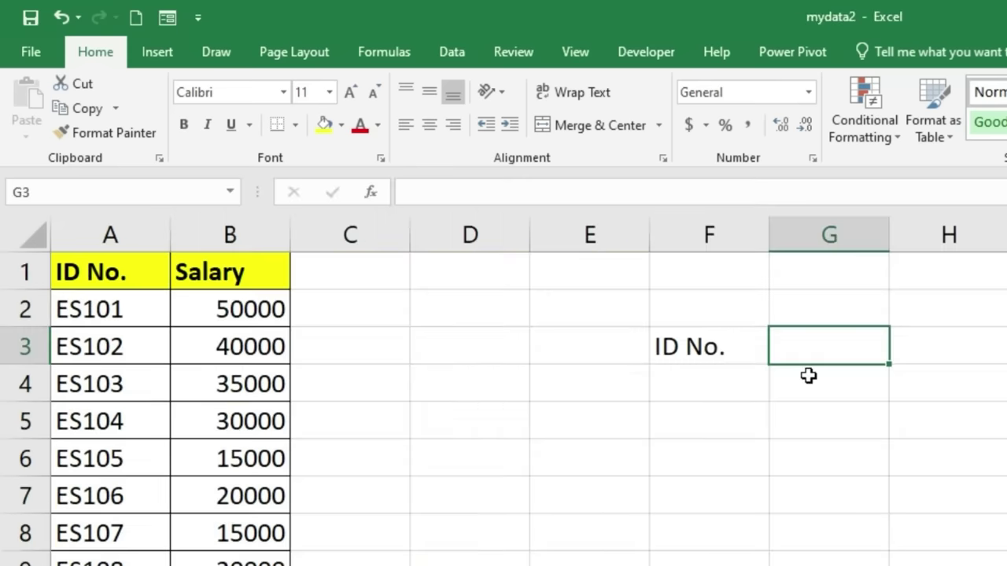
pyautogui.write('De')
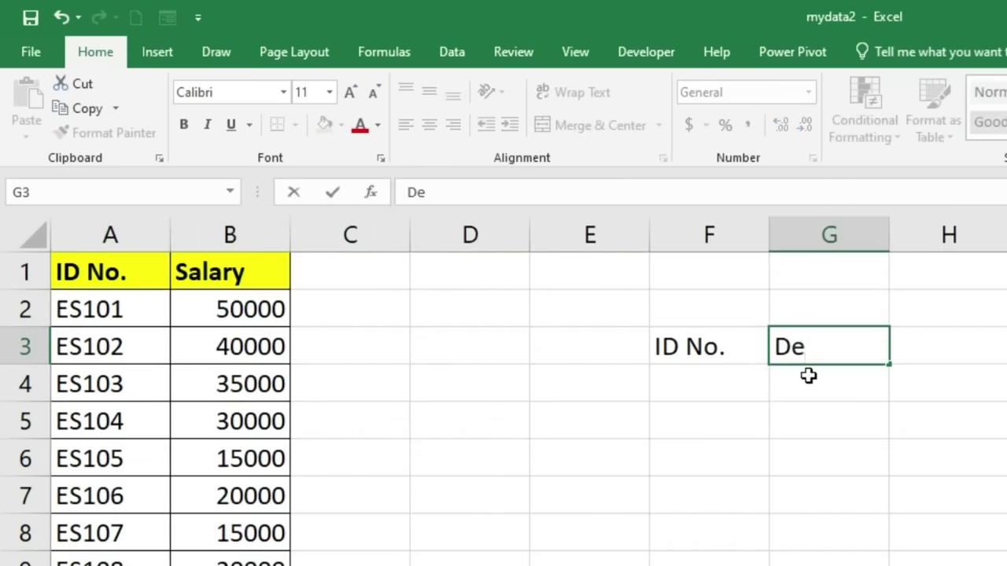
pyautogui.write('signation')
pyautogui.press('Tab')
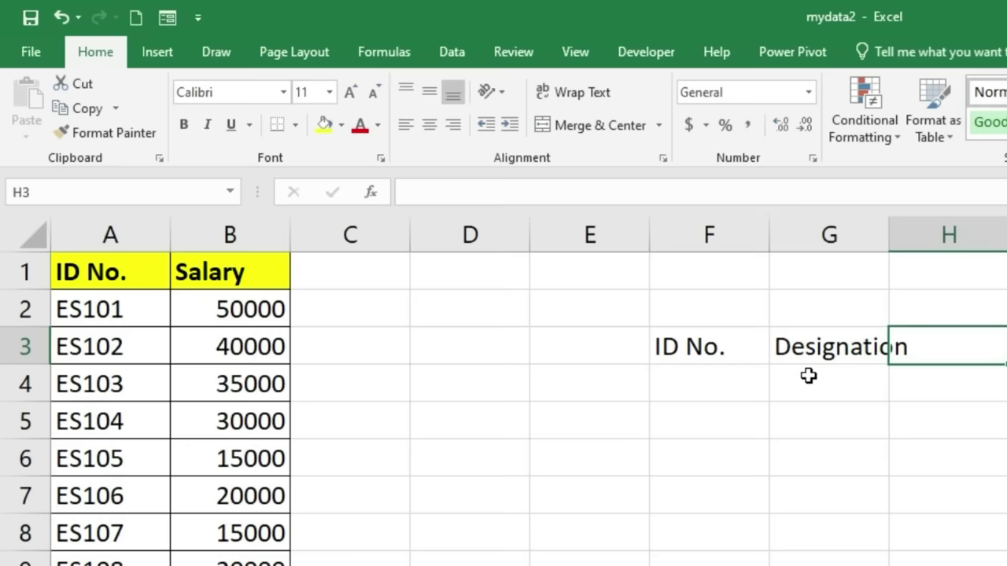
pyautogui.doubleClick(890, 234)
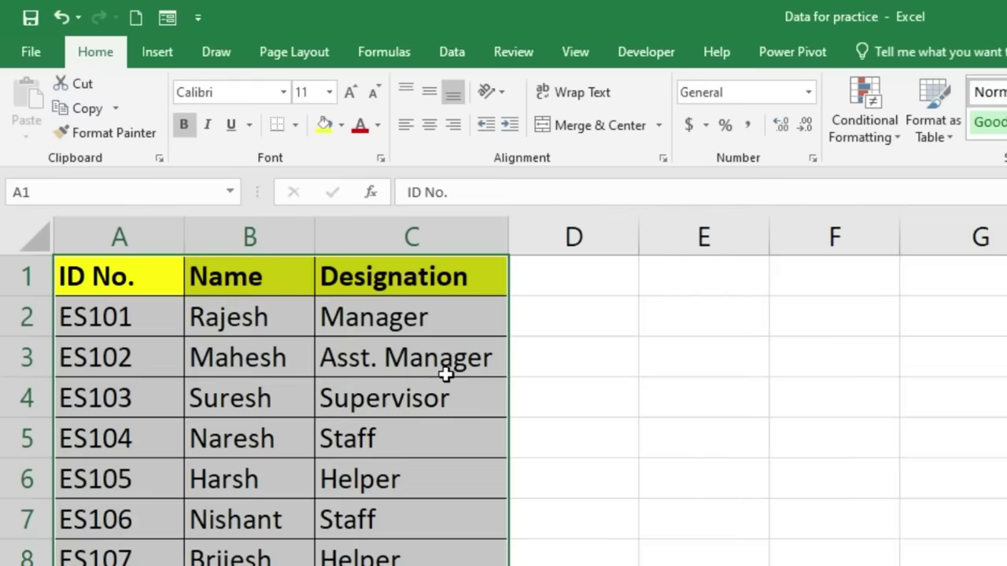
# Step: Copy ES105 from Data for practice into cell F4 of mydata2
pyautogui.click(437, 334)
pyautogui.moveTo(437, 338); pyautogui.dragTo(438, 565)
pyautogui.moveTo(125, 315); pyautogui.dragTo(126, 565)
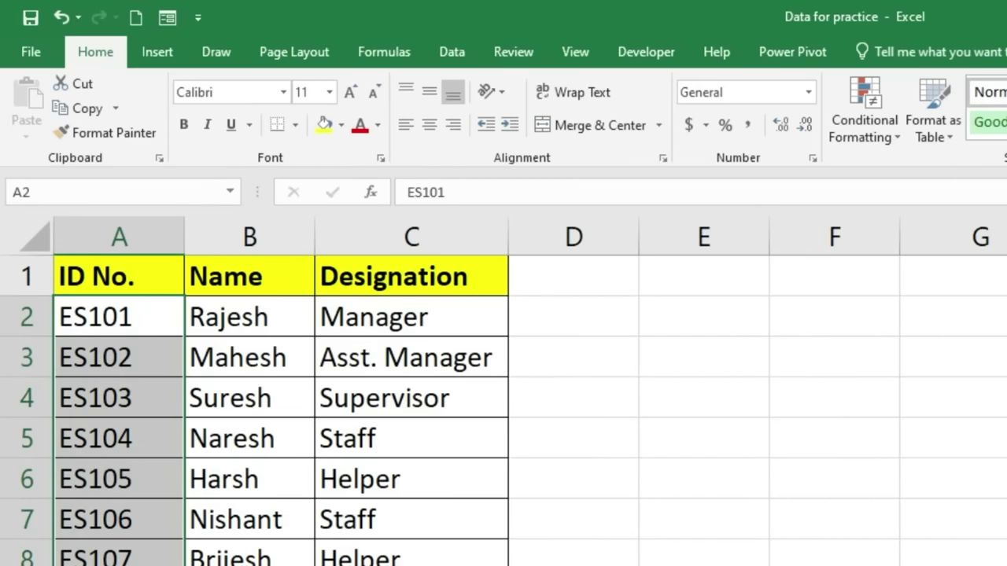
pyautogui.click(714, 392)
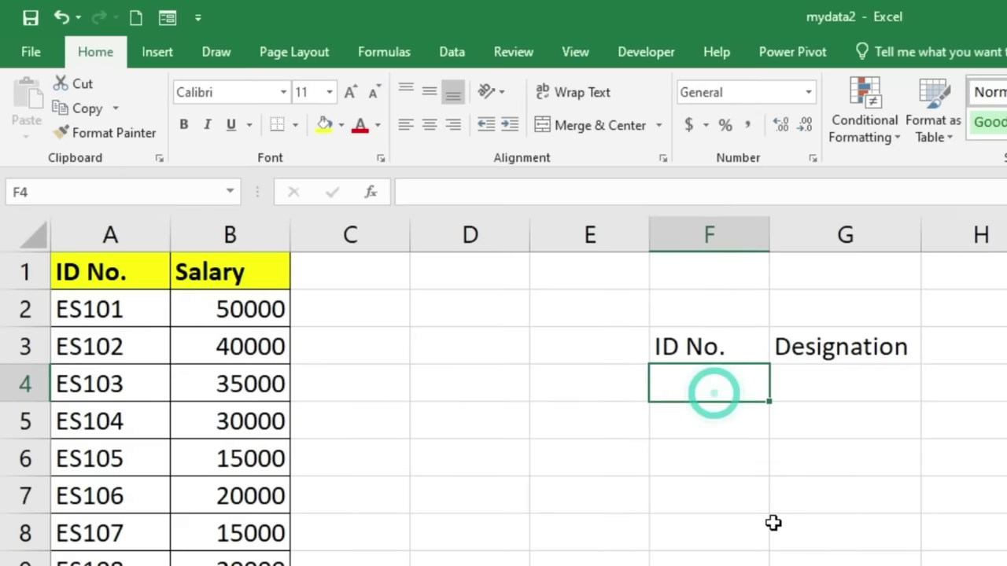
pyautogui.click(91, 458)
pyautogui.hotkey('ctrl', 'c')
pyautogui.click(690, 385)
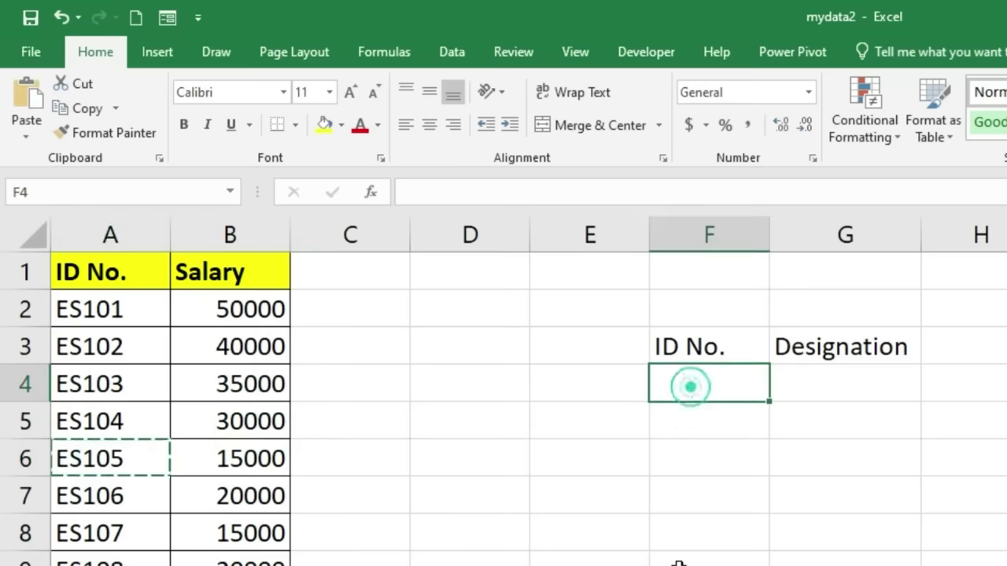
pyautogui.hotkey('ctrl', 'v')
# Step: Start a VLOOKUP in G4 with F4 as the lookup value
pyautogui.click(827, 394)
pyautogui.write('=')
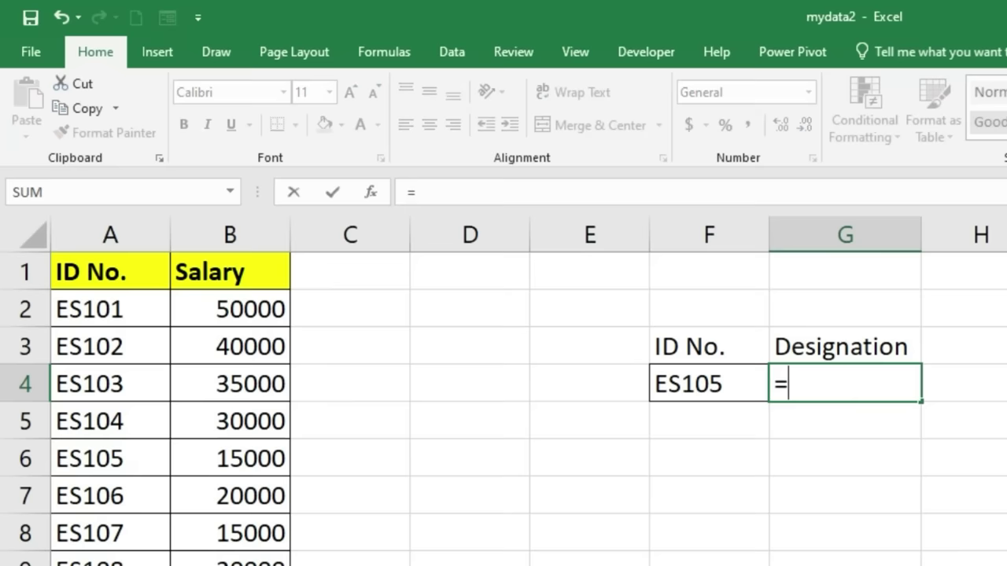
pyautogui.write('vl')
pyautogui.press('Tab')
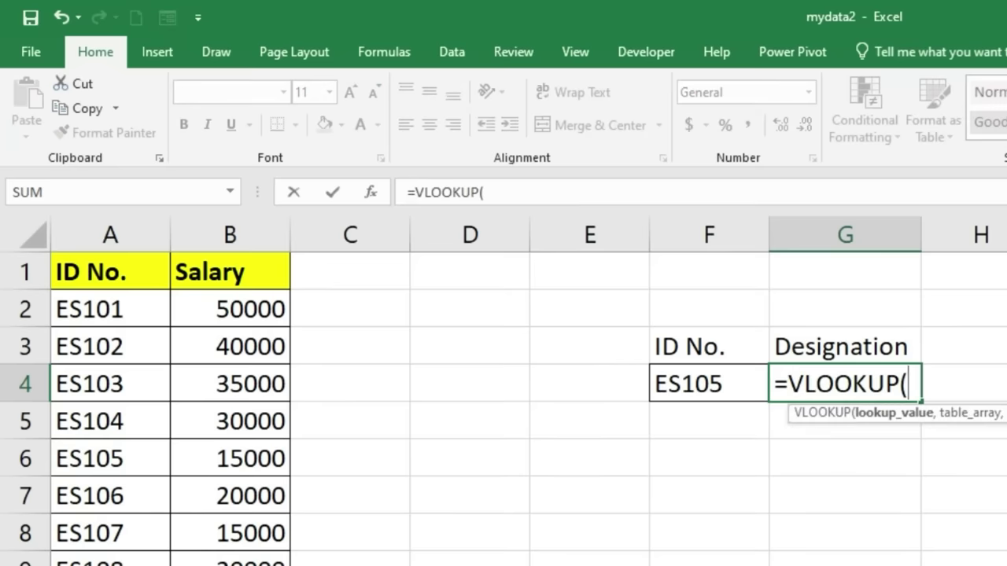
pyautogui.click(742, 388)
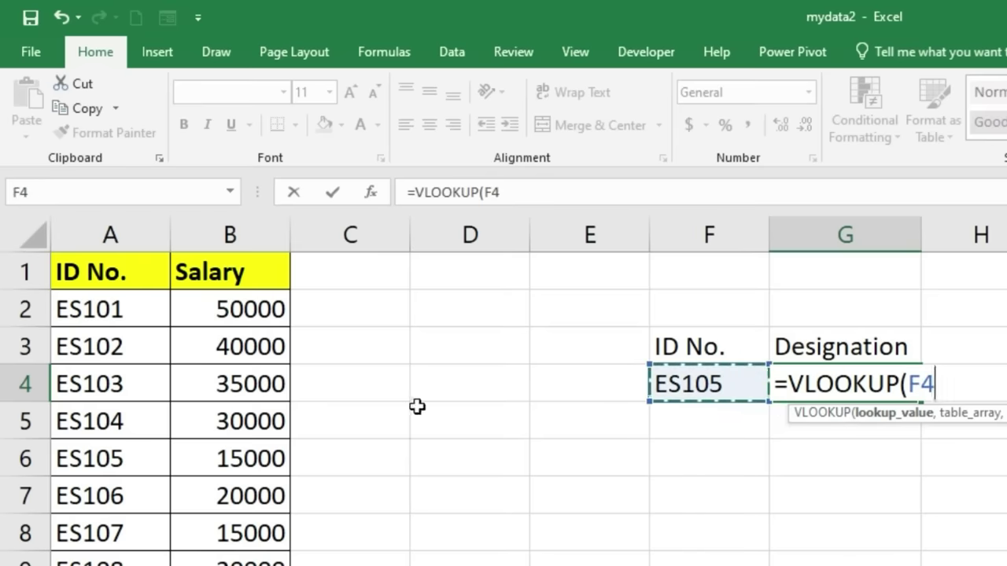
pyautogui.write(',')
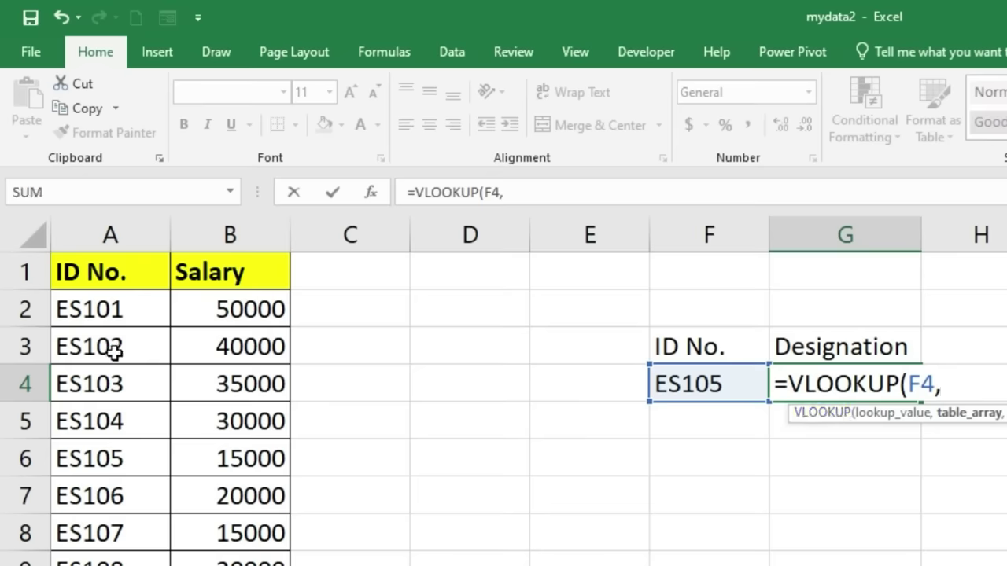
# Step: Complete the VLOOKUP against Data for practice A1:C13, column 3, returning Helper
pyautogui.click(577, 52)
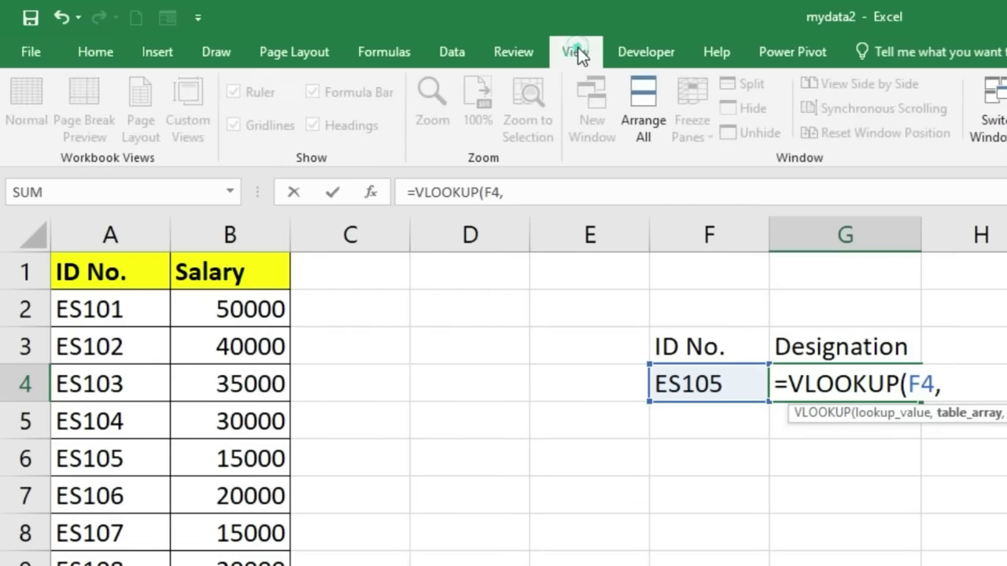
pyautogui.click(800, 107)
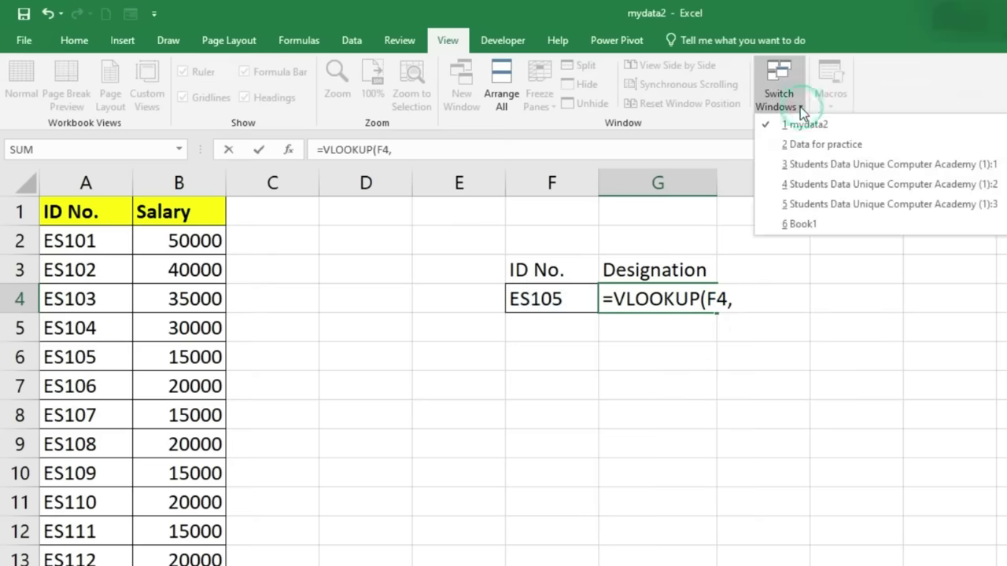
pyautogui.click(820, 146)
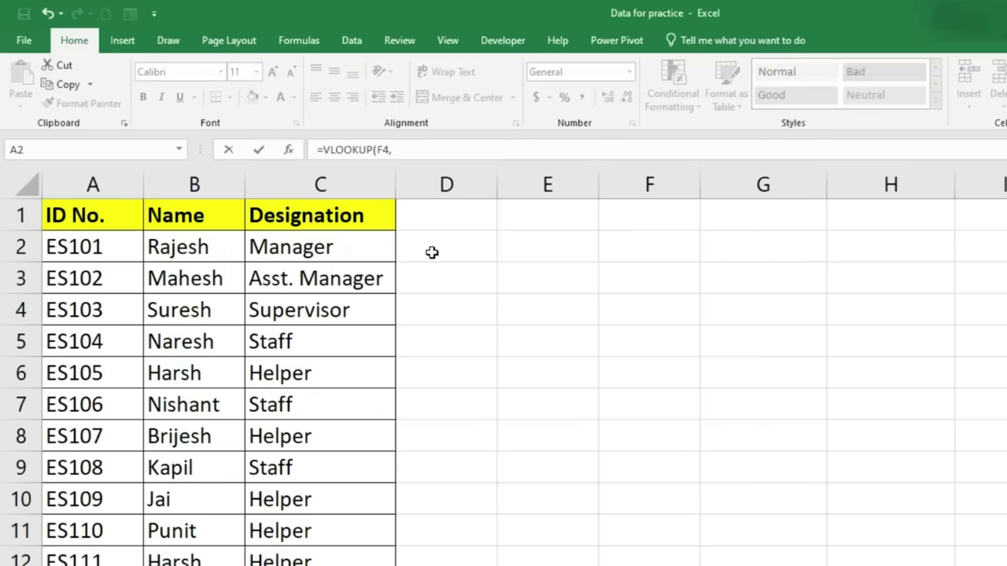
pyautogui.click(303, 220)
pyautogui.moveTo(263, 214); pyautogui.dragTo(86, 565)
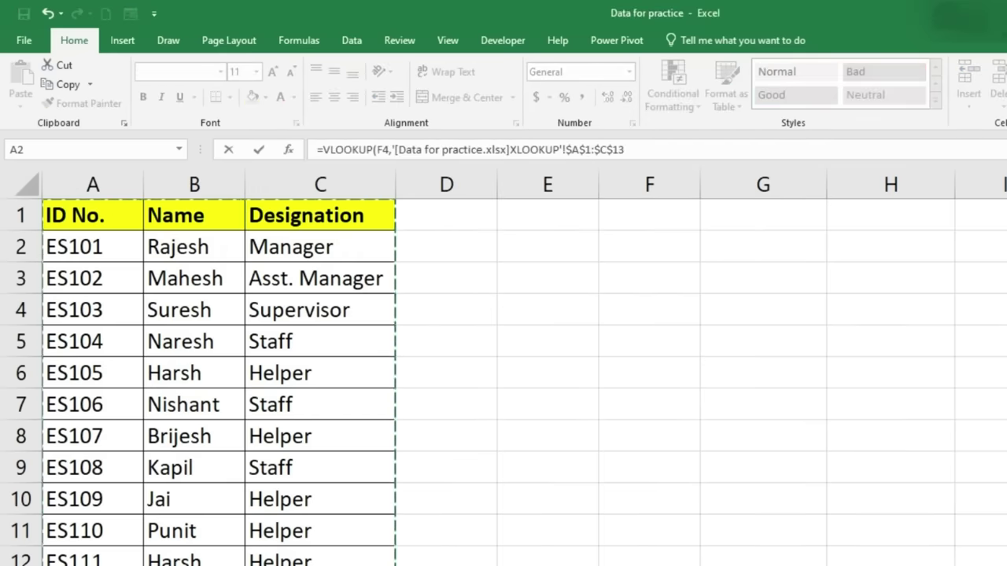
pyautogui.write(',')
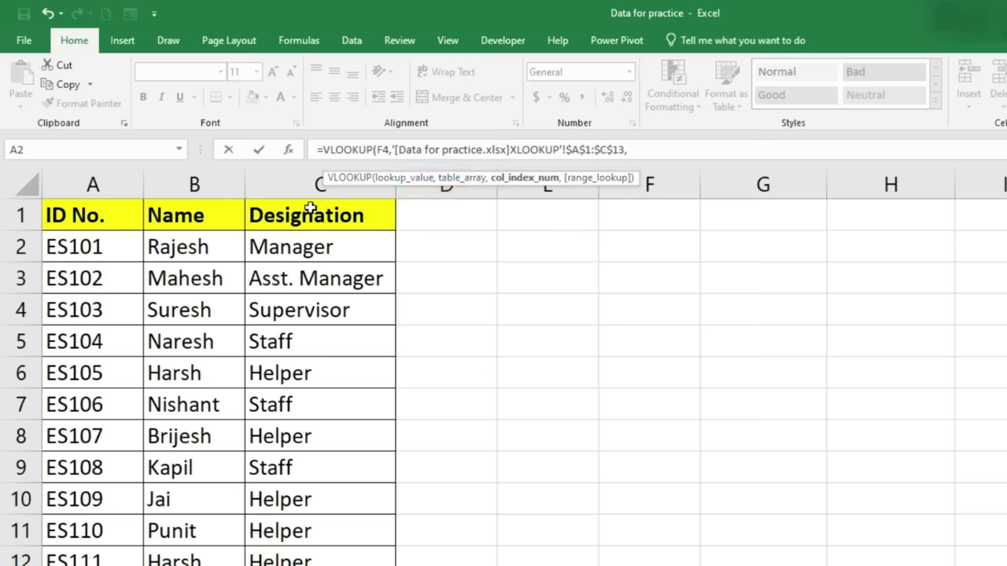
pyautogui.write(',0')
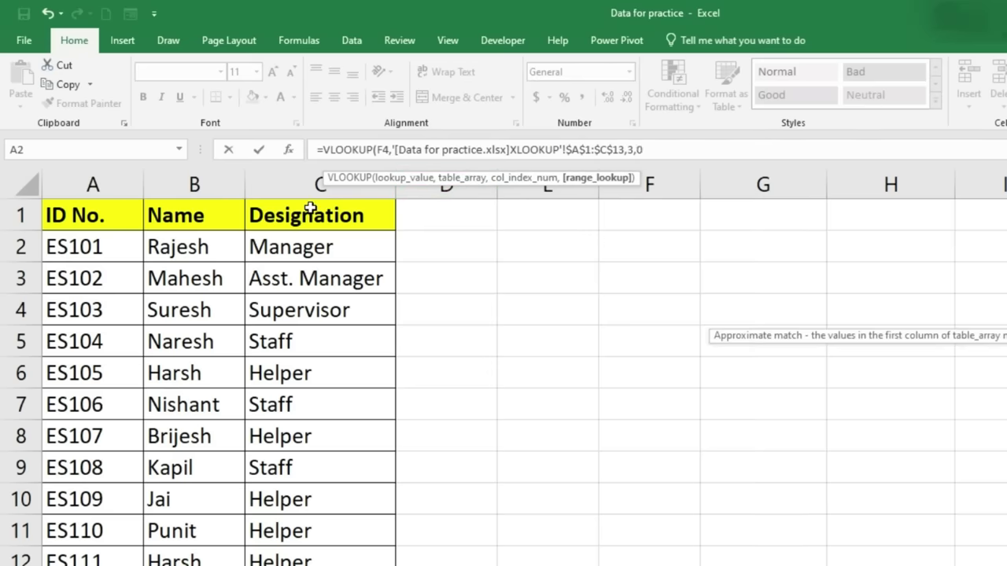
pyautogui.press('Return')
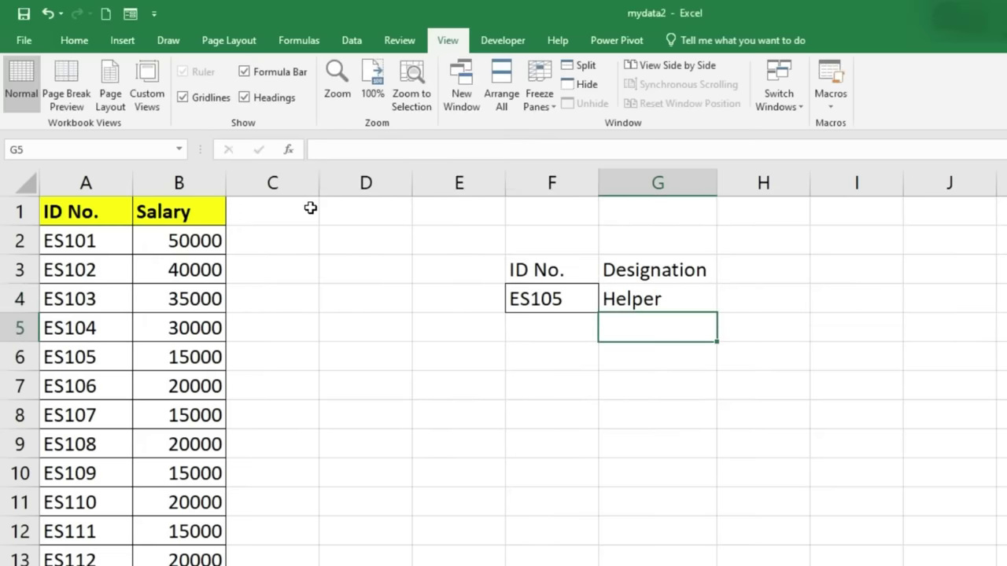
pyautogui.click(75, 359)
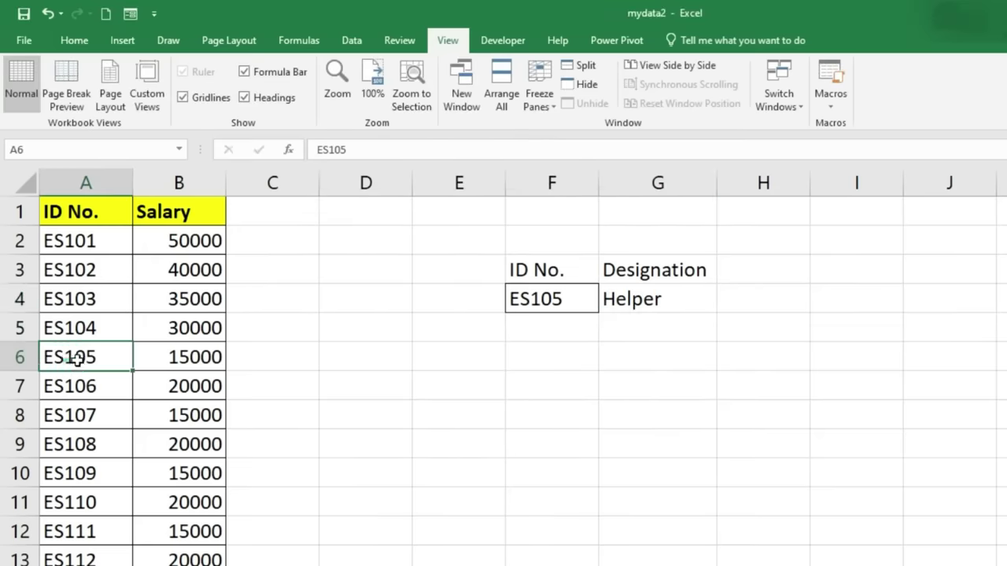
pyautogui.hotkey('ctrl', 'Tab')
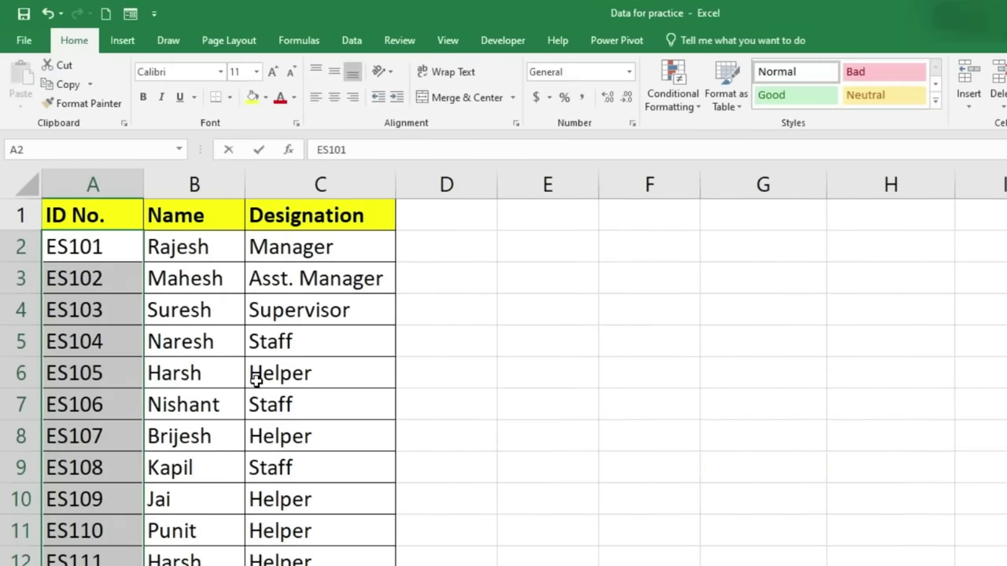
pyautogui.click(260, 379)
pyautogui.hotkey('ctrl', 'Tab')
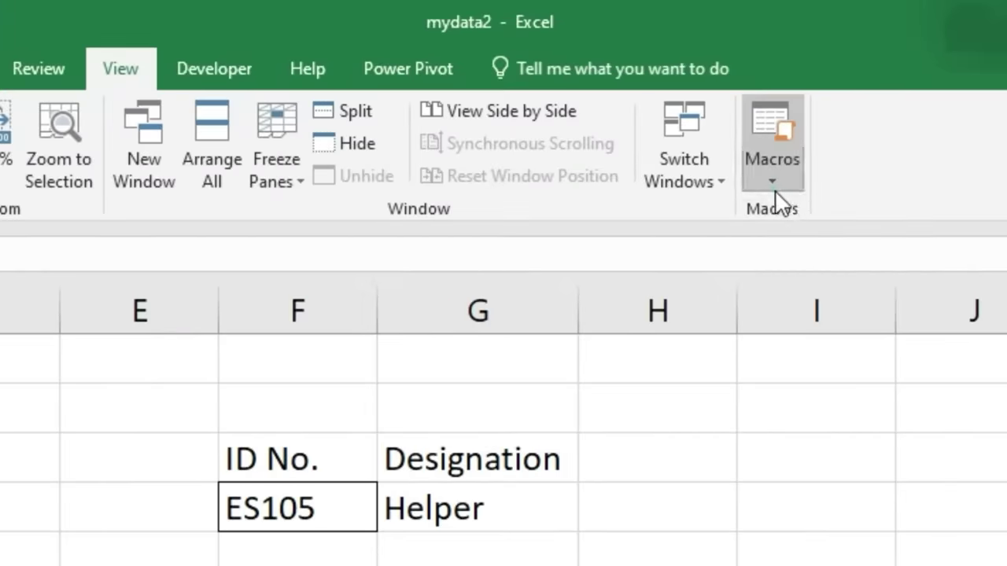
# Step: Record a new macro named abcd, stored in this workbook, with shortcut Ctrl+Shift+H
pyautogui.click(775, 189)
pyautogui.click(827, 250)
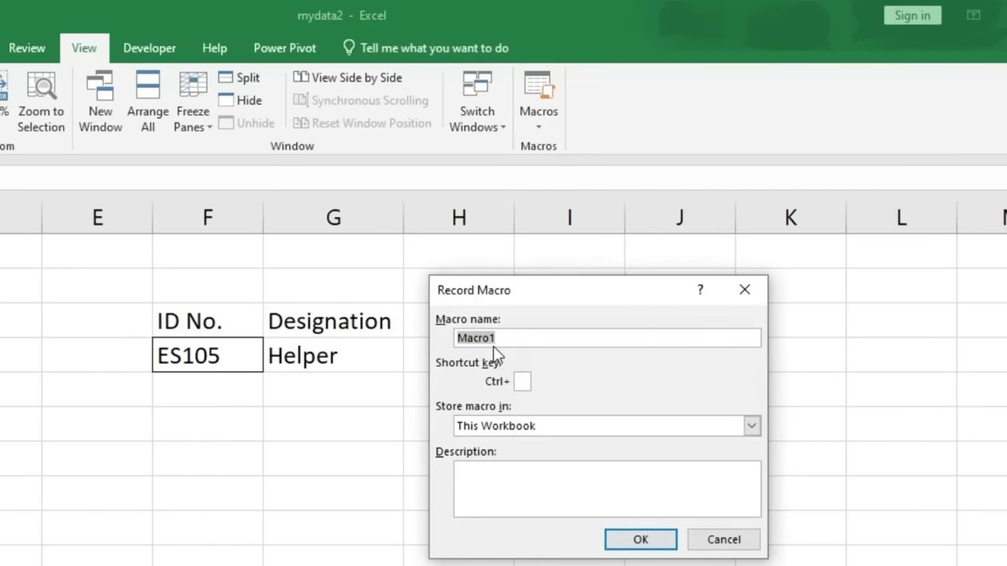
pyautogui.write('abcd')
pyautogui.click(524, 381)
pyautogui.write('H')
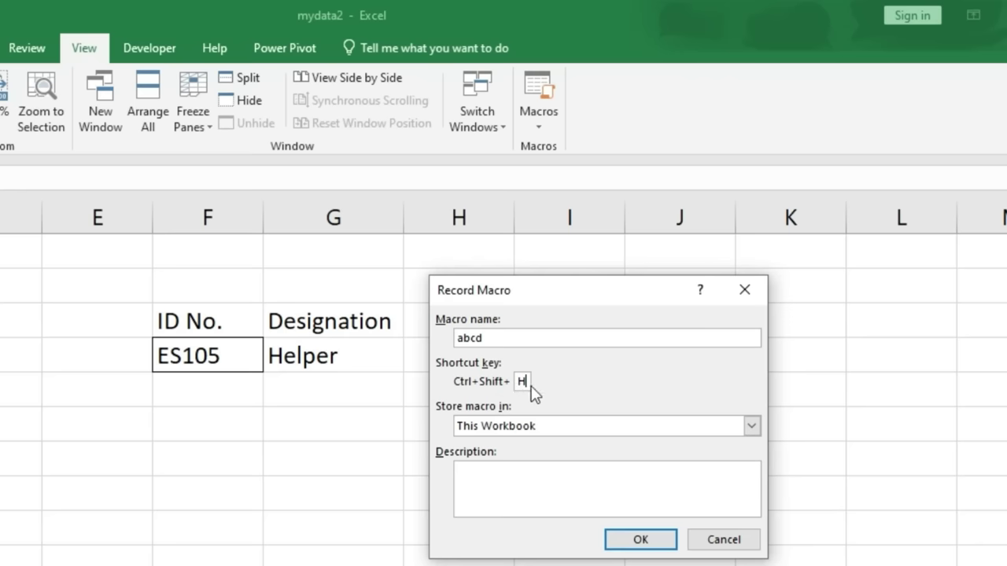
pyautogui.click(633, 545)
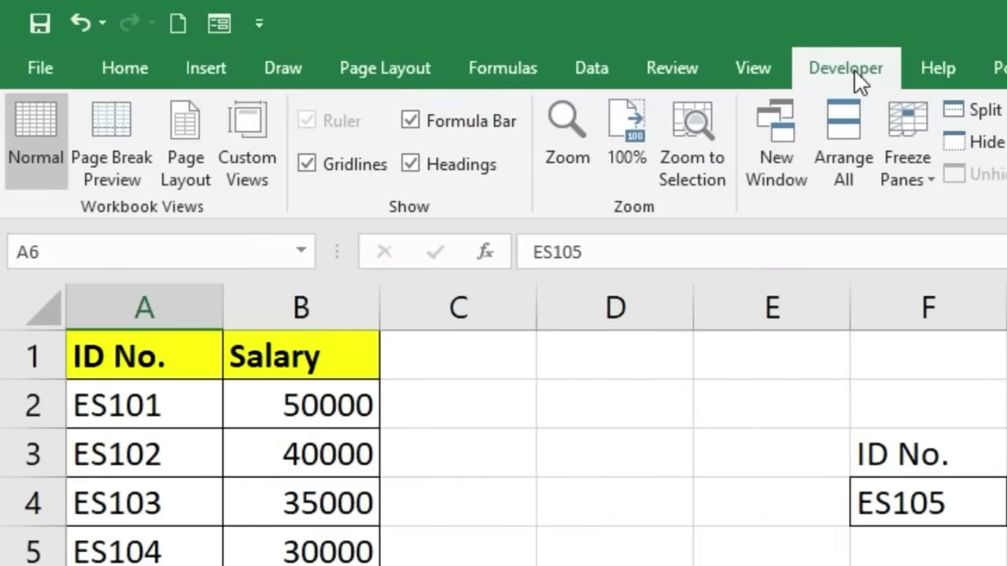
# Step: Copy the ID No. cells A1:A13 and paste them into J1
pyautogui.click(854, 71)
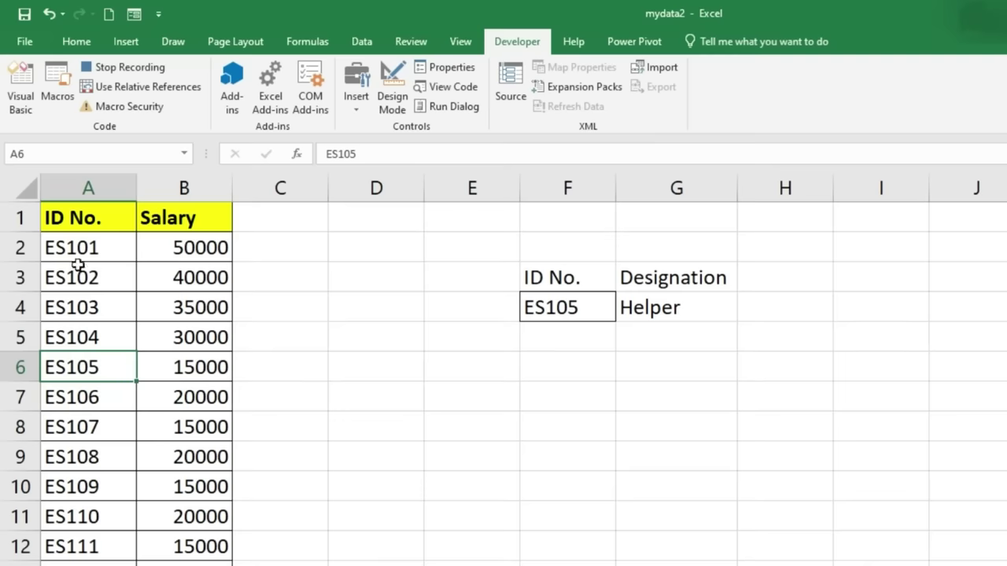
pyautogui.moveTo(73, 220); pyautogui.dragTo(54, 562)
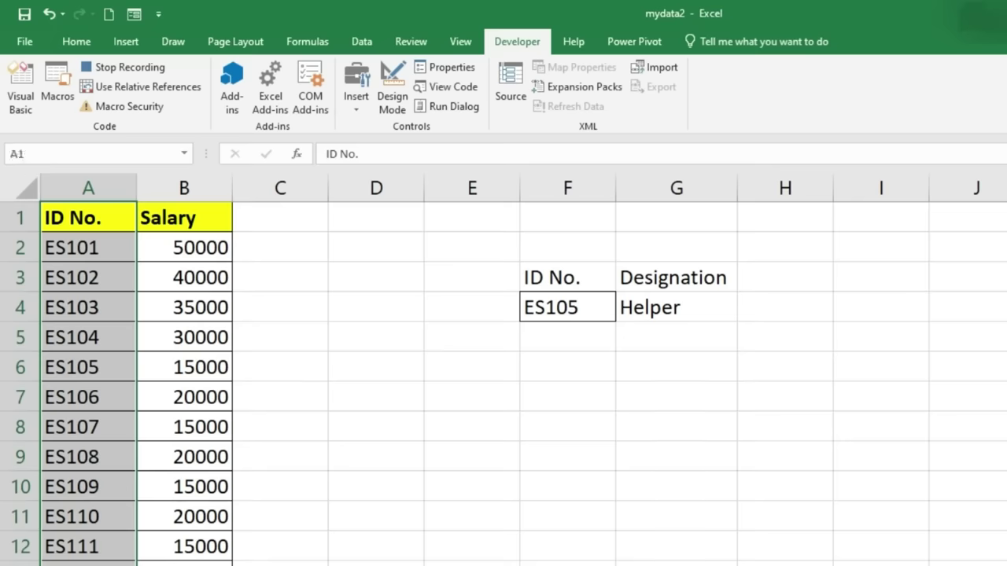
pyautogui.click(85, 46)
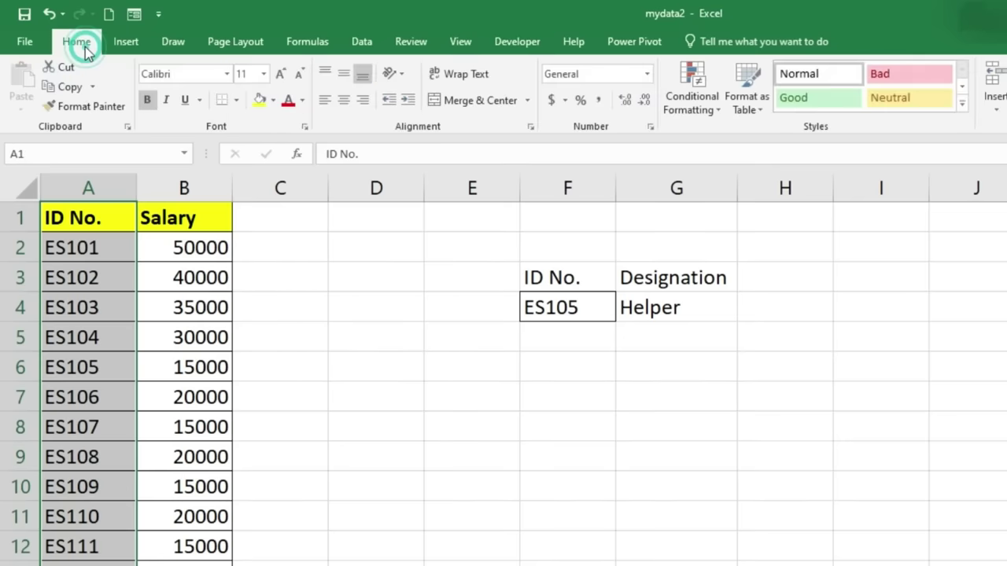
pyautogui.click(63, 86)
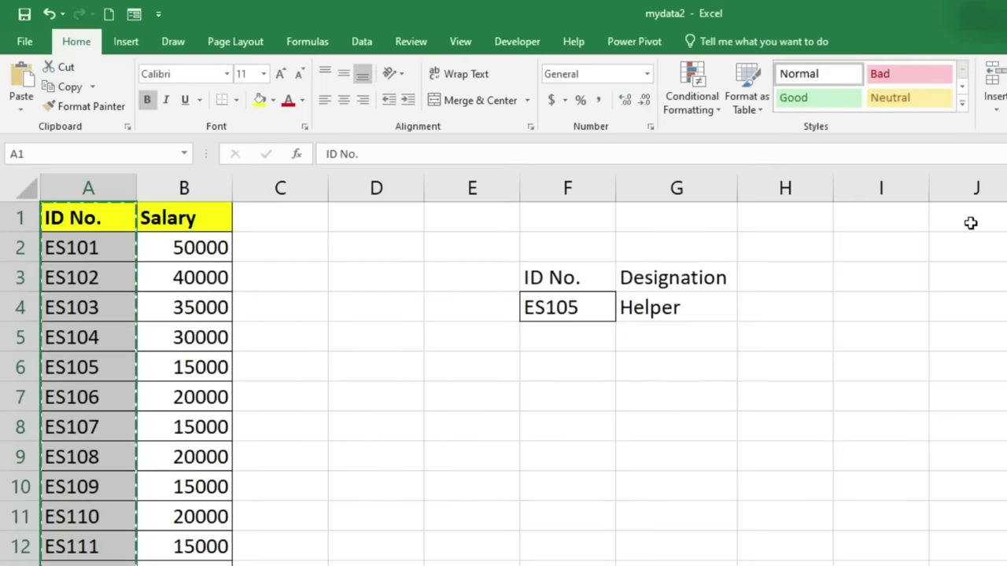
pyautogui.click(971, 220)
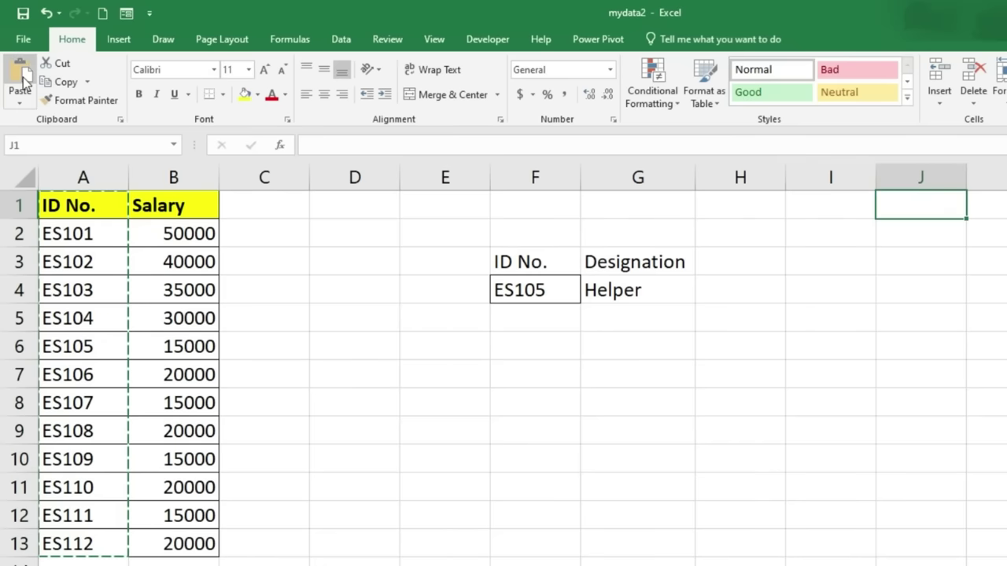
pyautogui.click(20, 73)
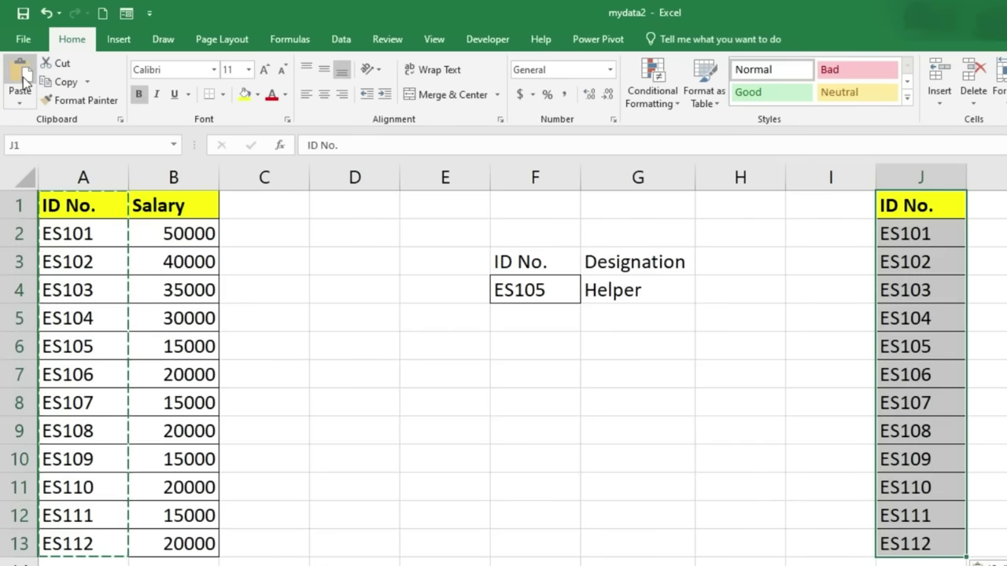
# Step: Fill the copied column green, then give header J1 a navy fill with white text
pyautogui.click(257, 94)
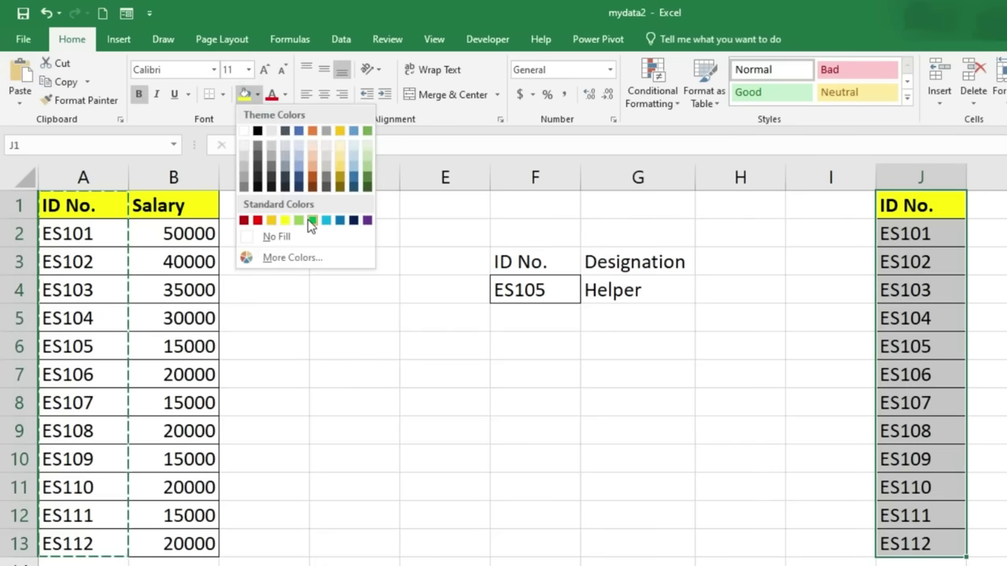
pyautogui.click(310, 219)
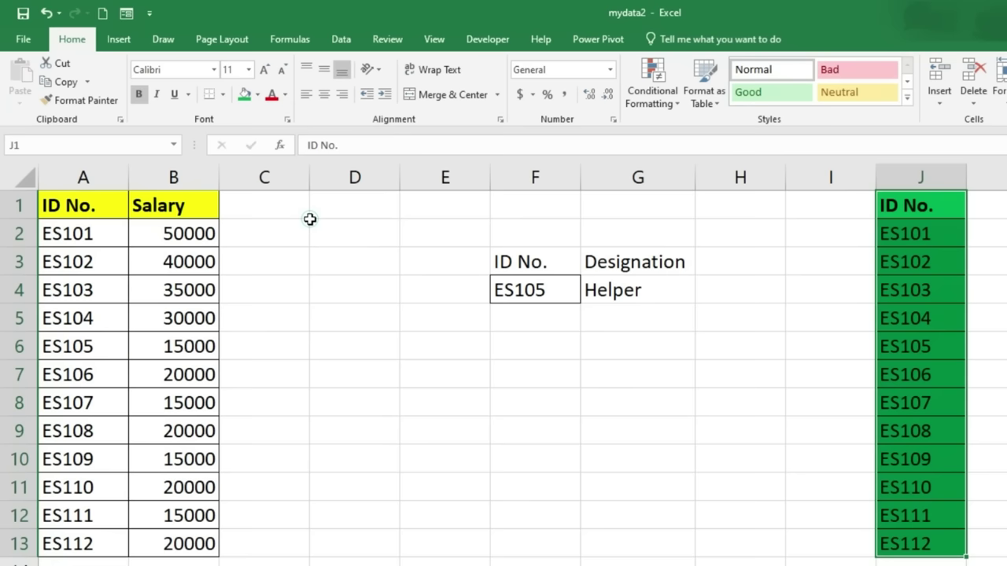
pyautogui.click(917, 206)
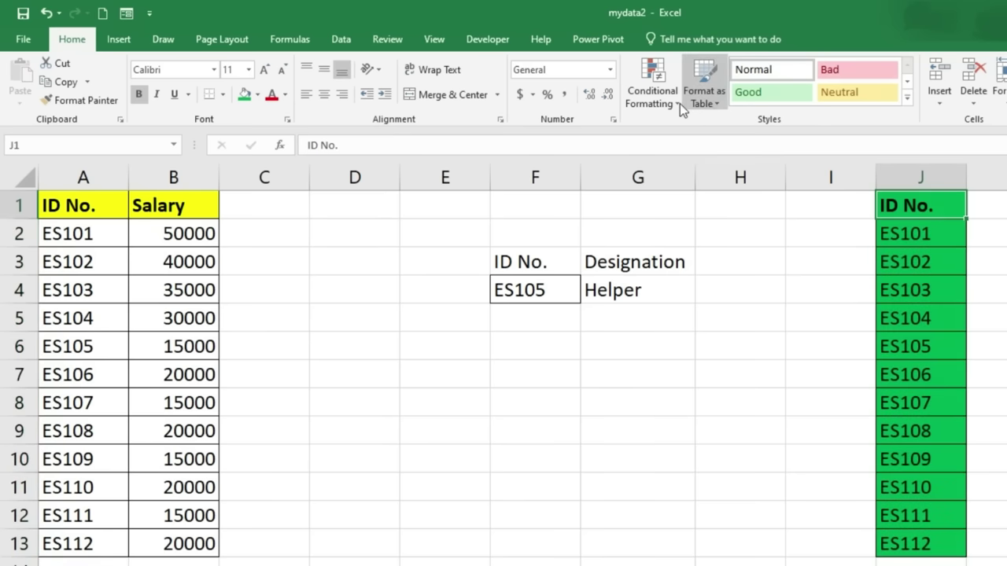
pyautogui.click(257, 94)
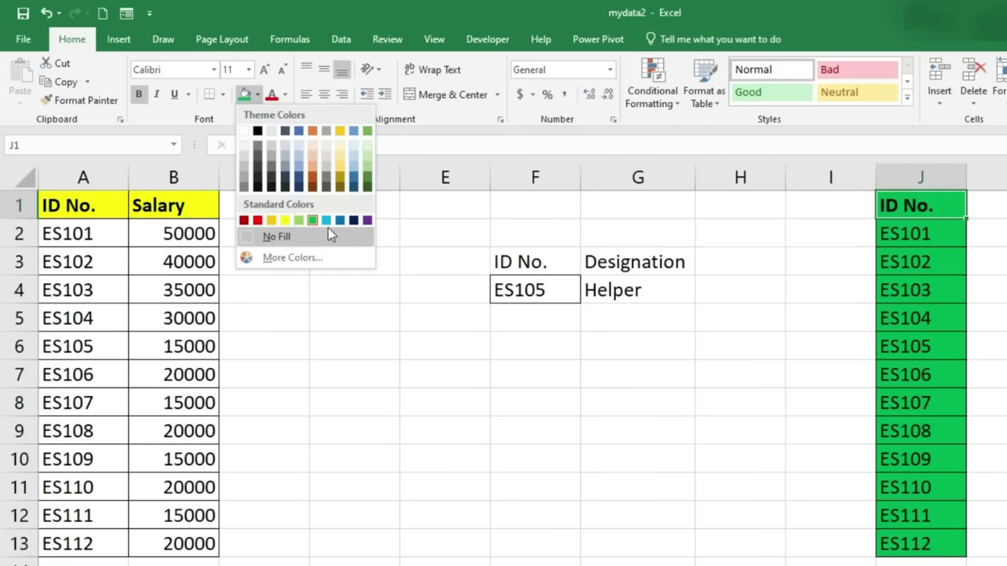
pyautogui.click(354, 220)
pyautogui.click(282, 98)
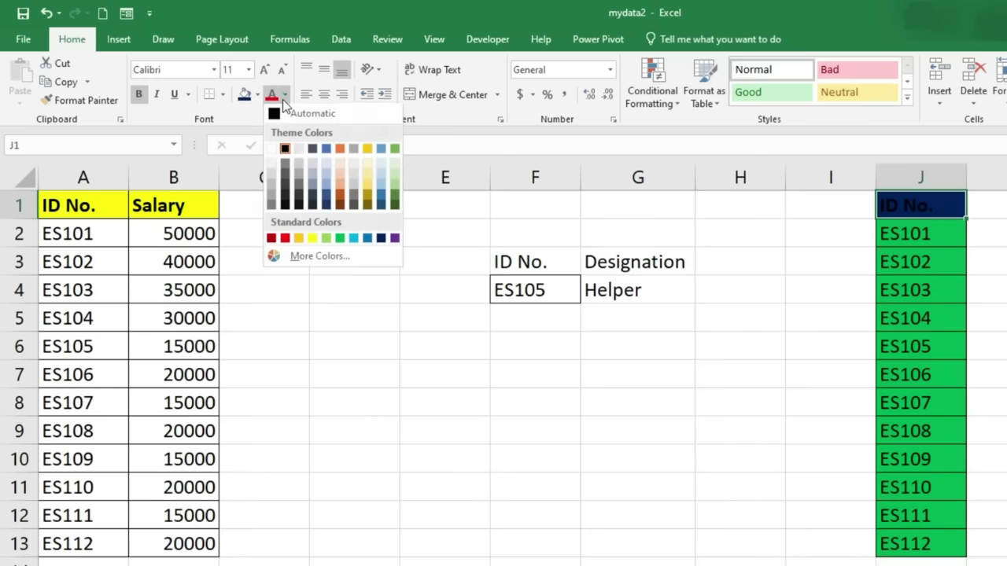
pyautogui.click(272, 149)
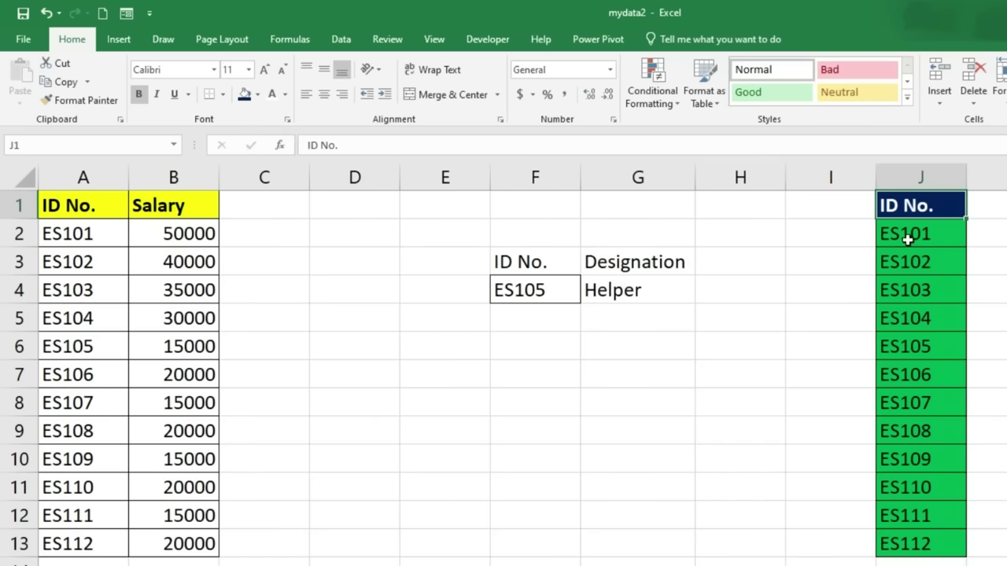
# Step: Style J2:J13 Neutral with black, centred Bahnschrift SemiBold Condensed text at size 12
pyautogui.moveTo(906, 234); pyautogui.dragTo(922, 540)
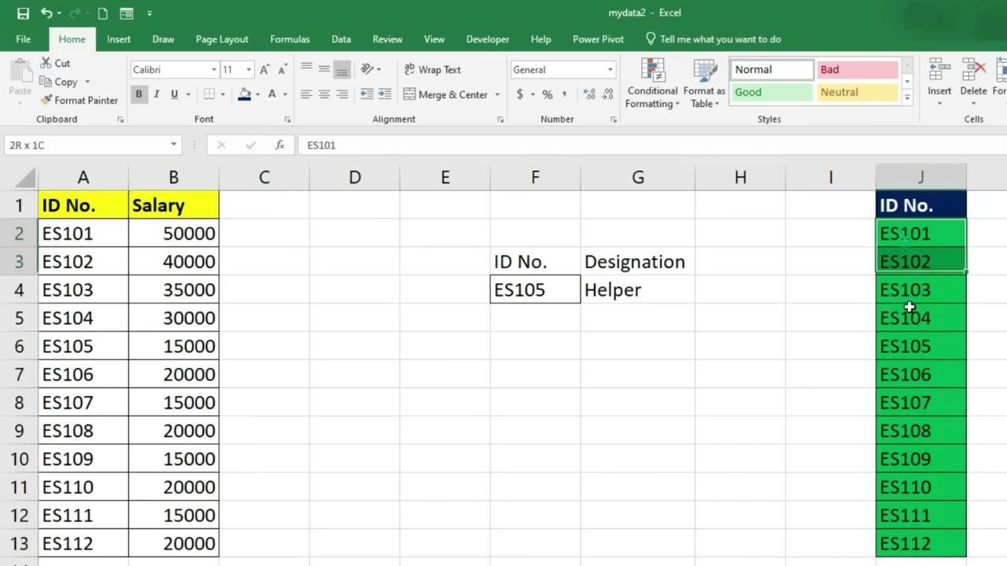
pyautogui.click(851, 100)
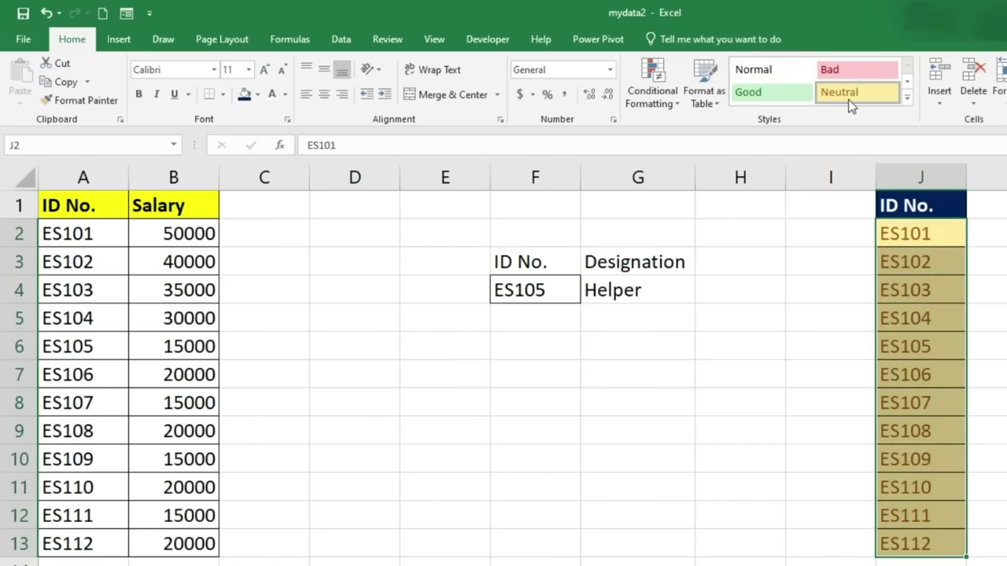
pyautogui.click(284, 95)
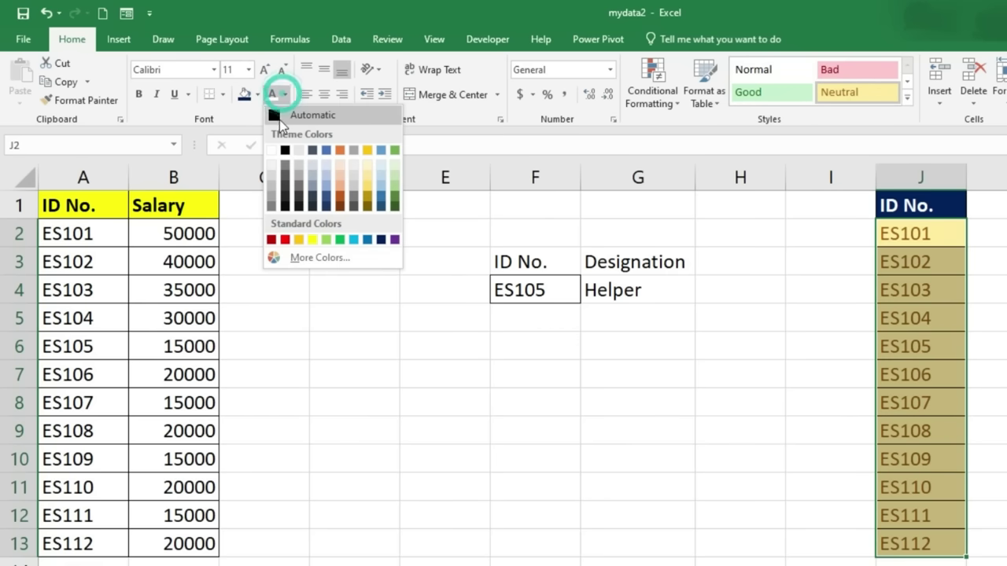
pyautogui.click(285, 146)
pyautogui.click(214, 72)
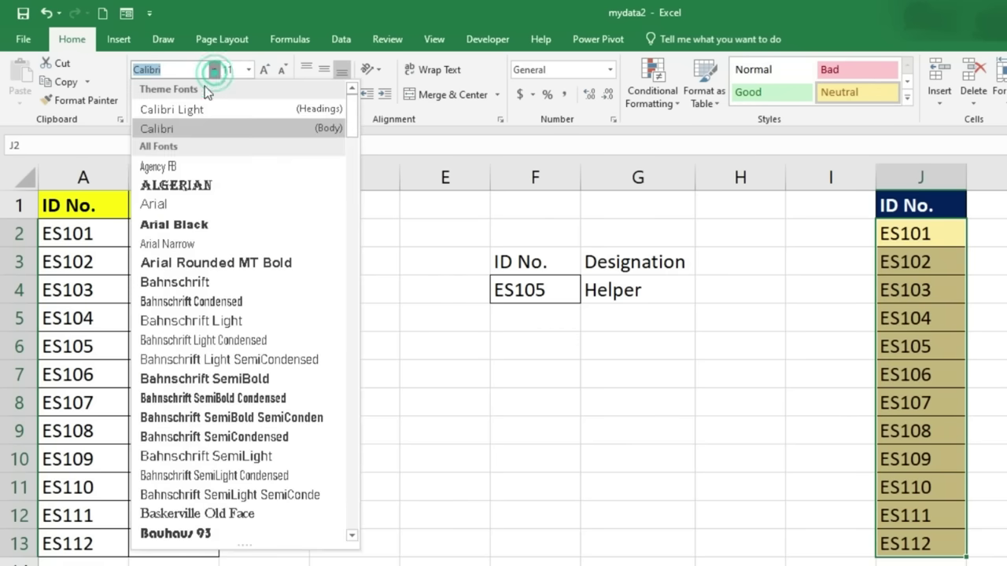
pyautogui.click(209, 398)
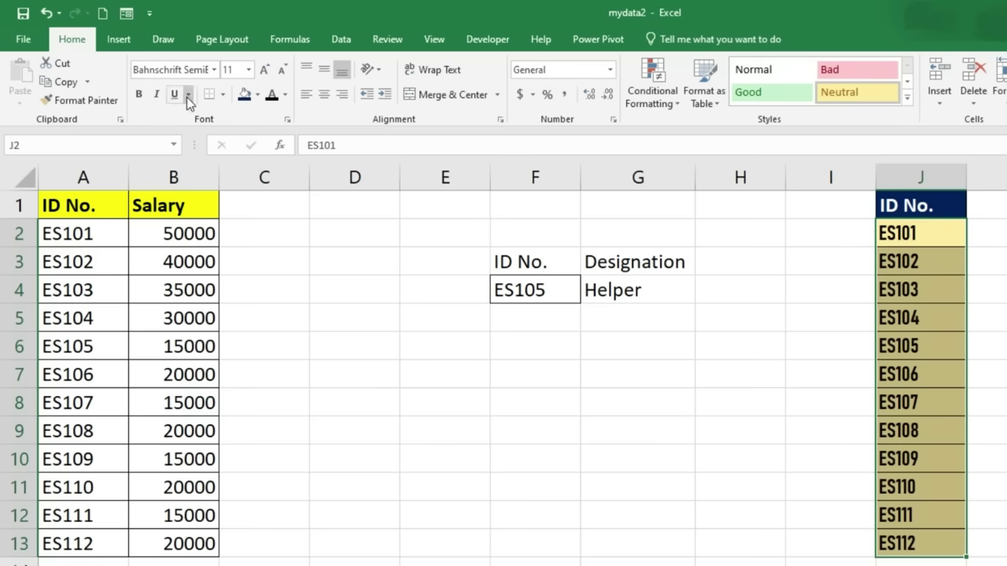
pyautogui.click(324, 100)
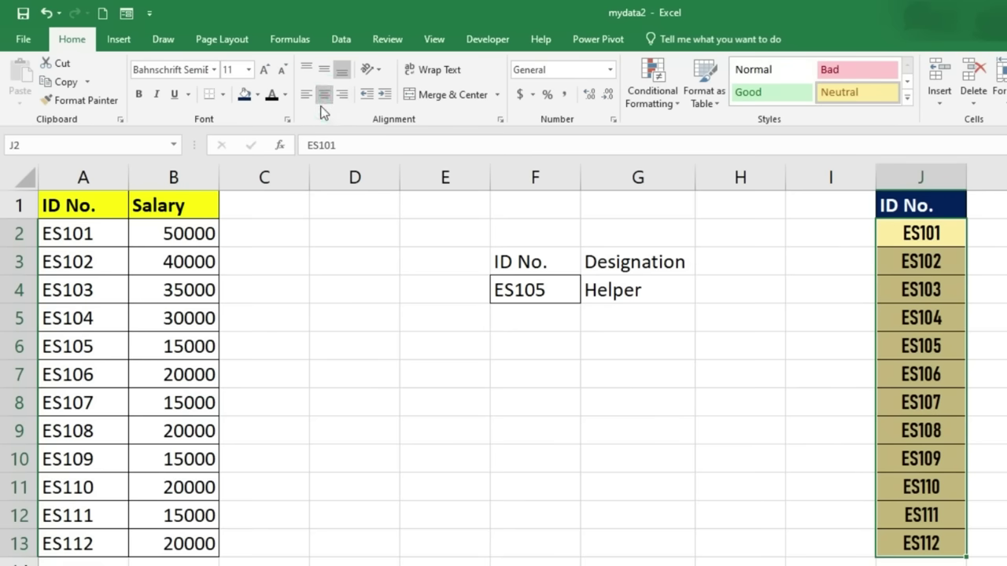
pyautogui.click(265, 70)
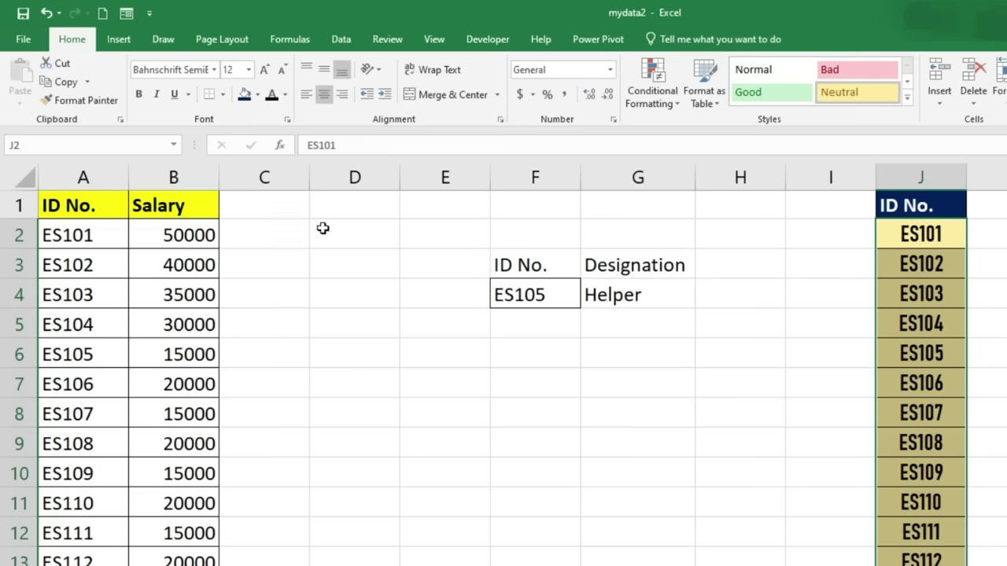
# Step: Stop the abcd macro recording, then select the ID No. cells A1:A13 in Data for practice
pyautogui.click(490, 41)
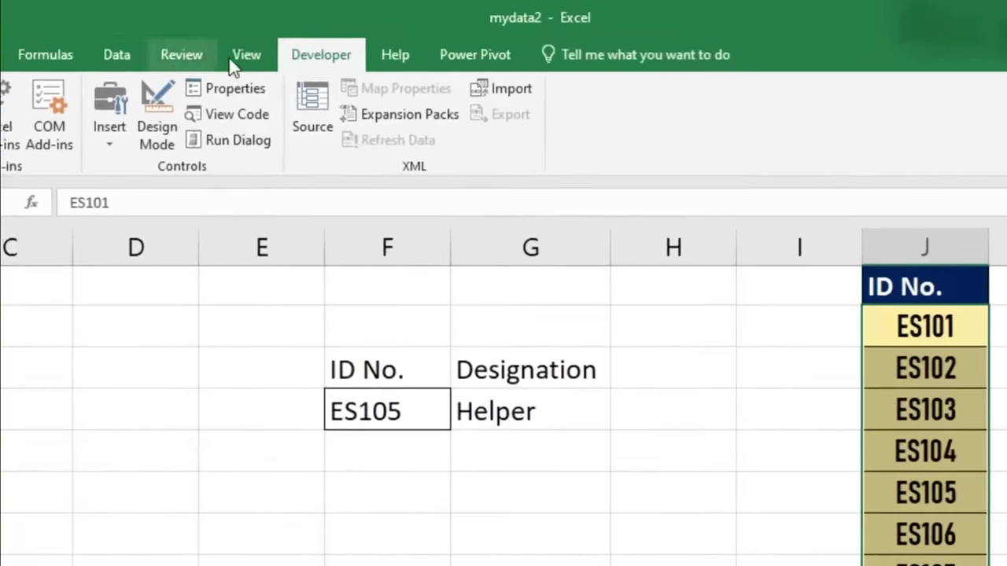
pyautogui.click(236, 58)
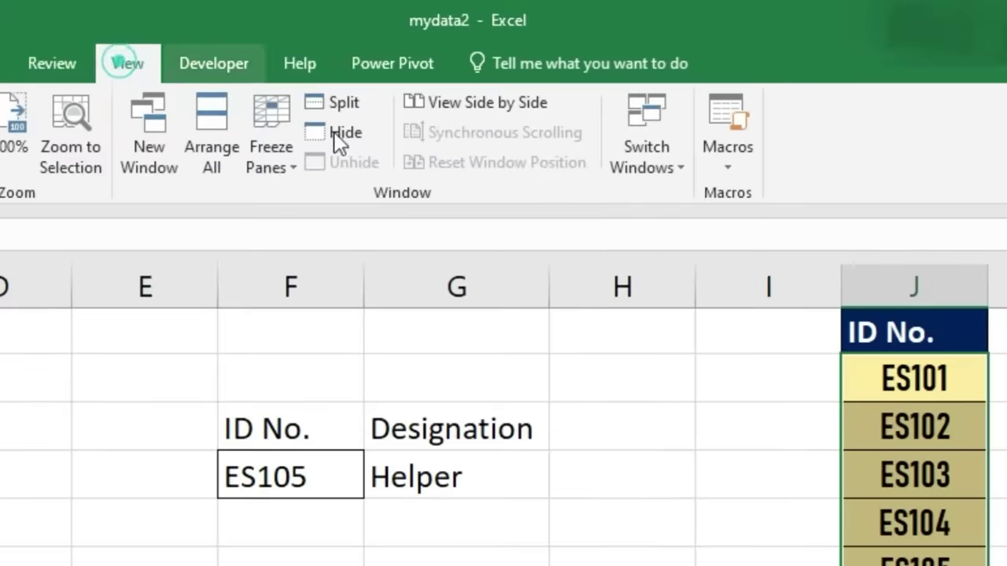
pyautogui.click(731, 156)
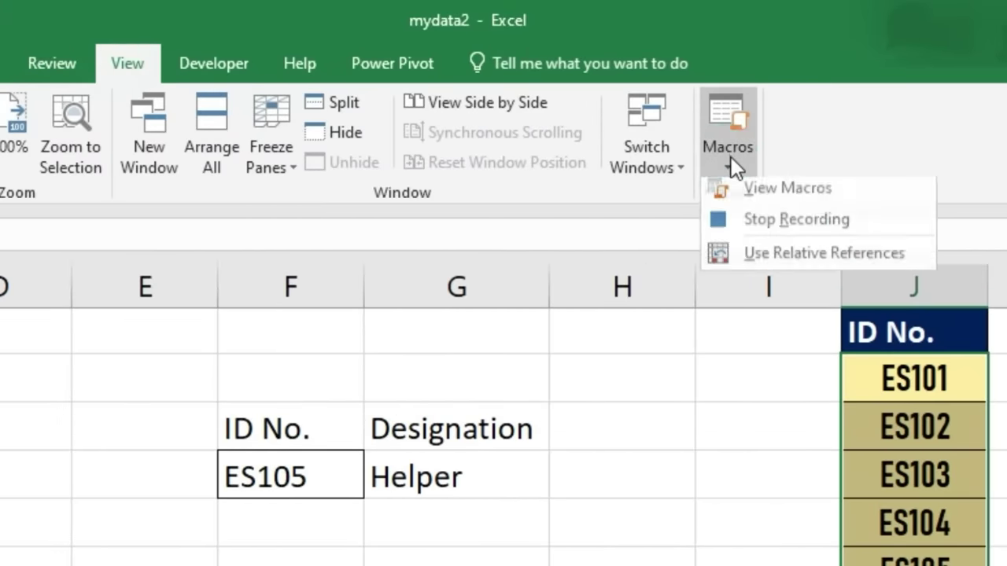
pyautogui.click(769, 227)
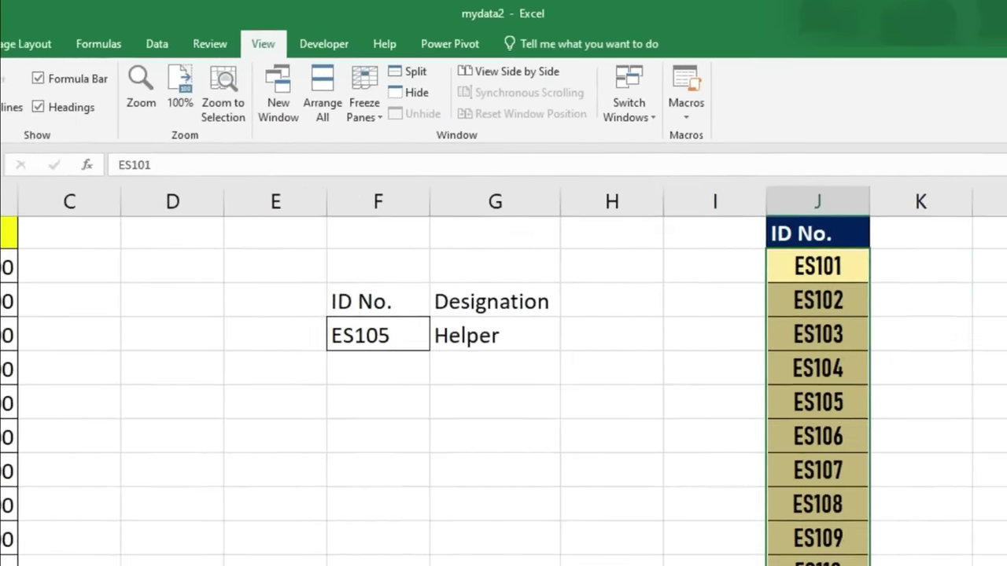
pyautogui.click(480, 483)
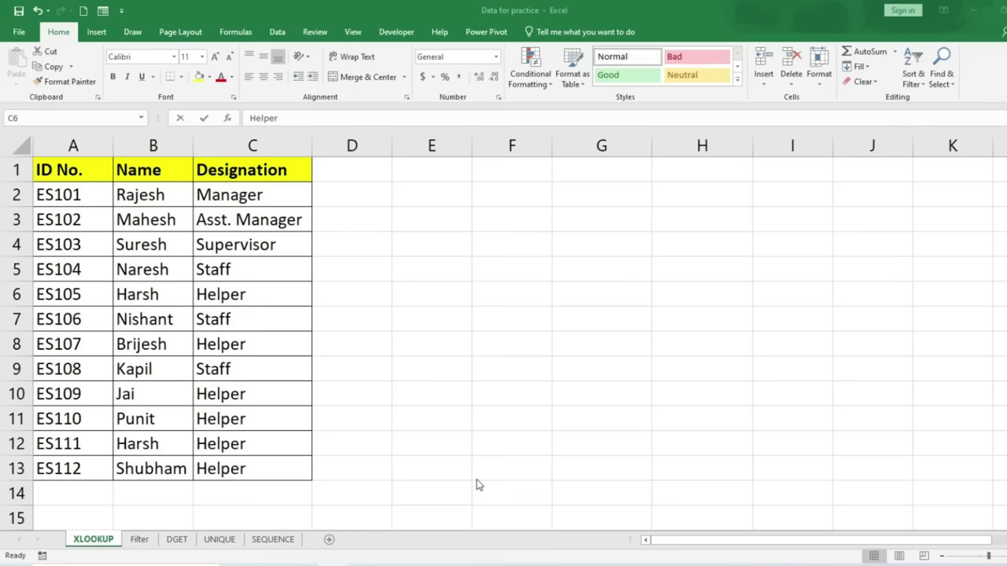
pyautogui.moveTo(76, 167); pyautogui.dragTo(77, 461)
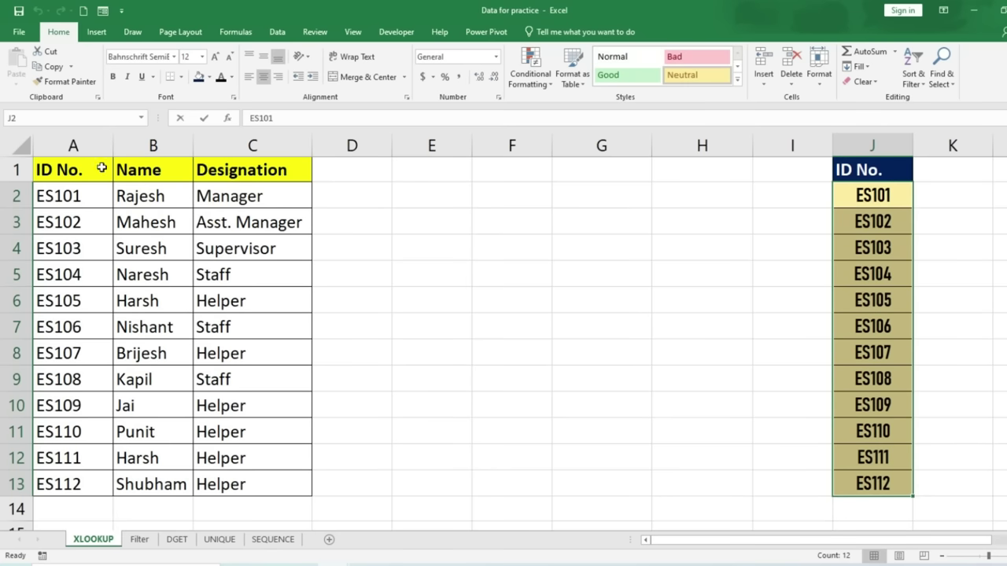
# Step: Reset J1:J13 to the Normal style and delete its values
pyautogui.moveTo(76, 170); pyautogui.dragTo(59, 471)
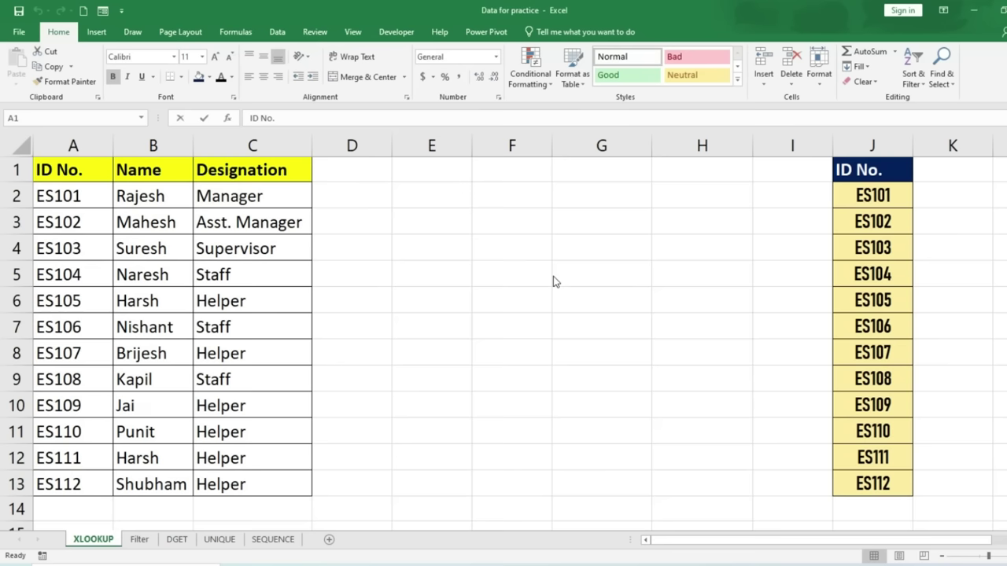
pyautogui.hotkey('ctrl', 'shift', 'Down')
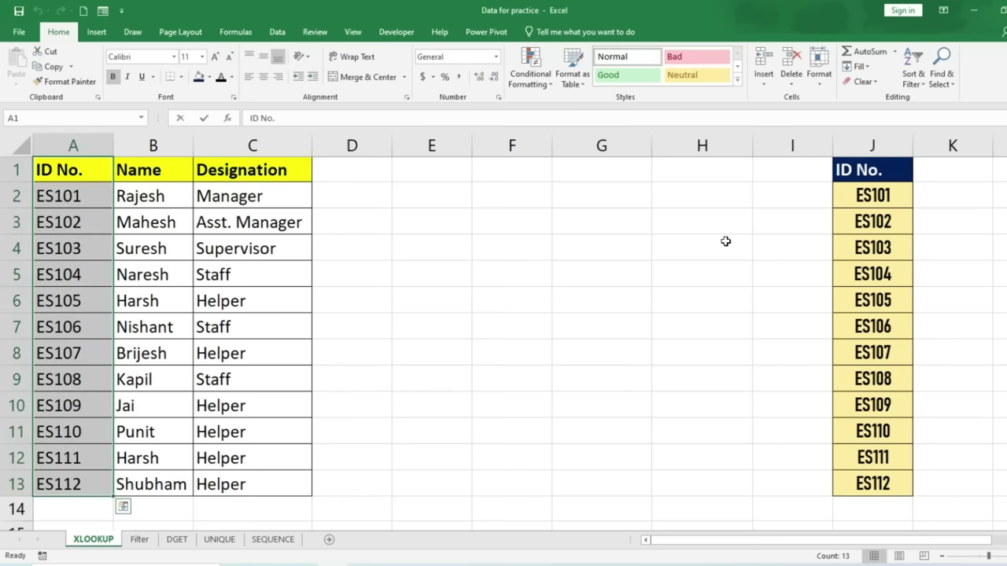
pyautogui.click(869, 170)
pyautogui.moveTo(870, 169); pyautogui.dragTo(870, 479)
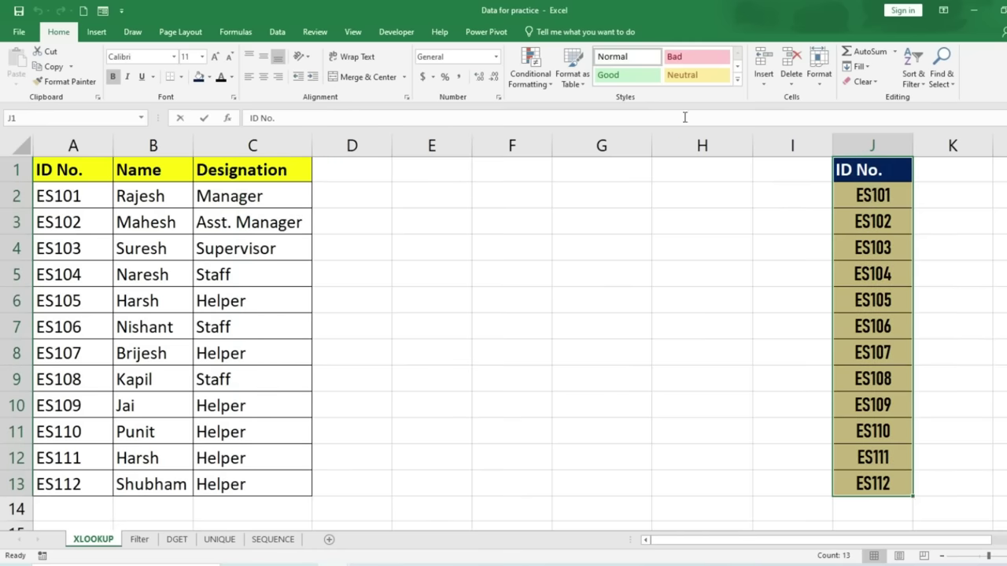
pyautogui.click(639, 62)
pyautogui.press('Delete')
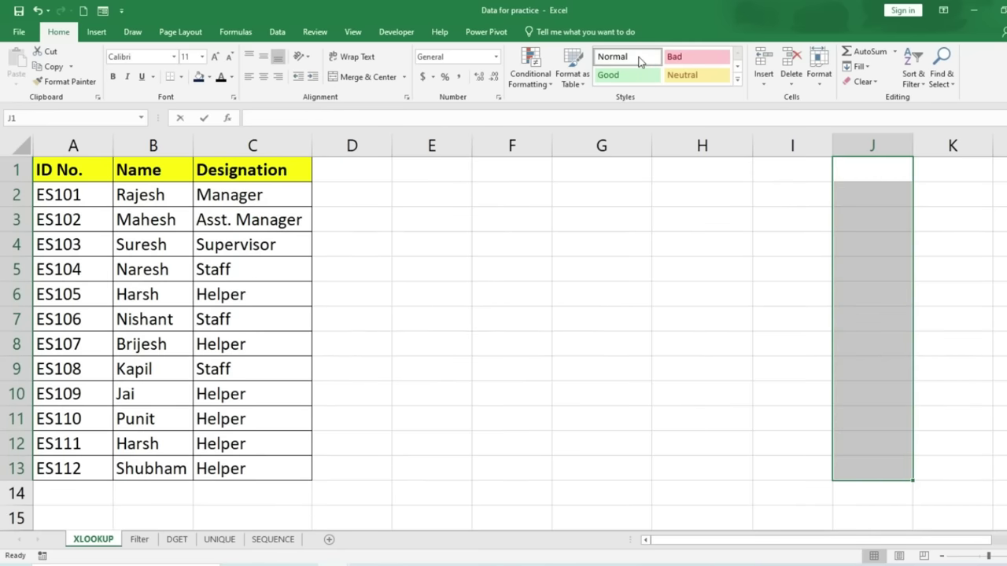
# Step: Reselect the ID No. cells A1:A13 so the abcd macro can run again
pyautogui.click(432, 393)
pyautogui.moveTo(73, 170); pyautogui.dragTo(74, 468)
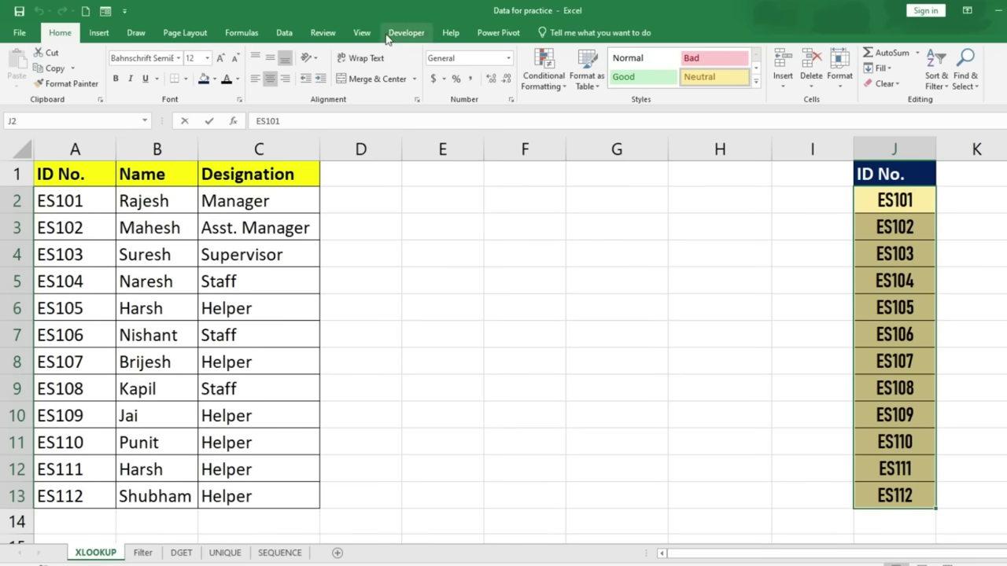
pyautogui.click(361, 32)
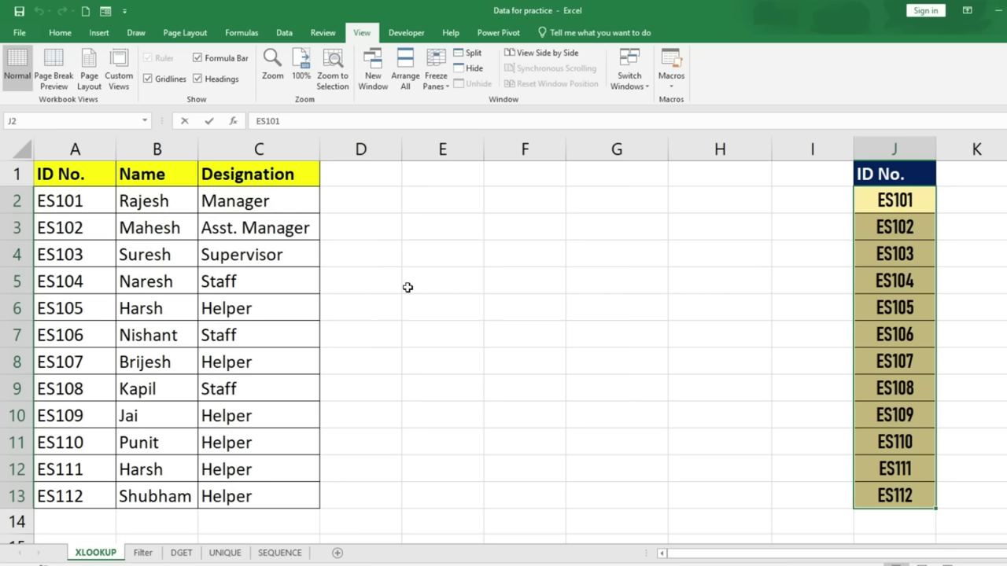